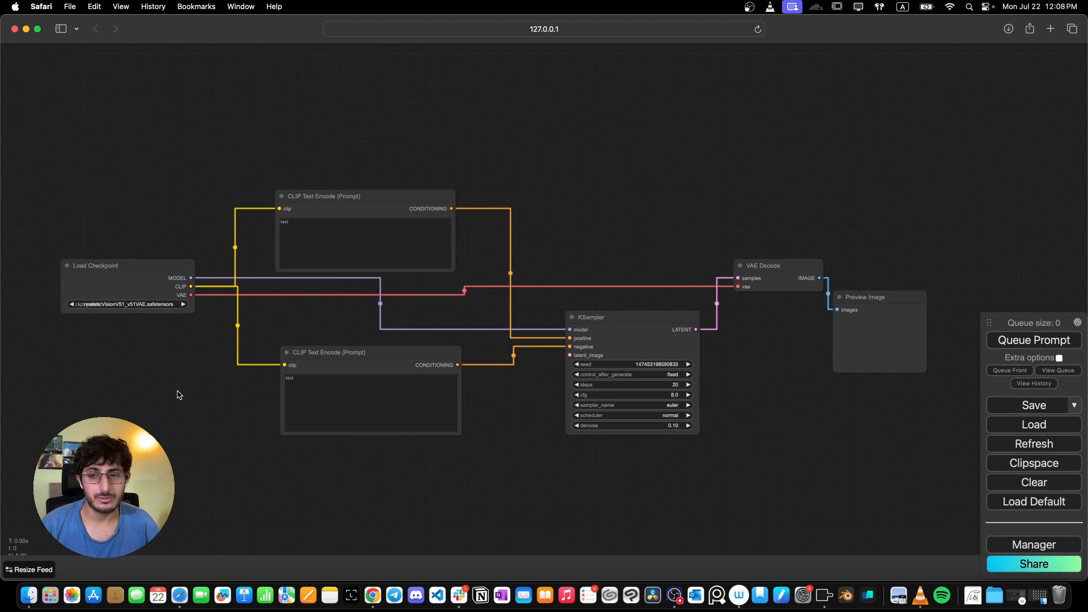
- Add a Load Image node to the empty area of the canvas
{"action": "scroll", "coordinate": [178, 392], "scroll_direction": "down", "scroll_amount": 2}
{"action": "left_click_drag", "start_coordinate": [175, 388], "coordinate": [375, 368]}
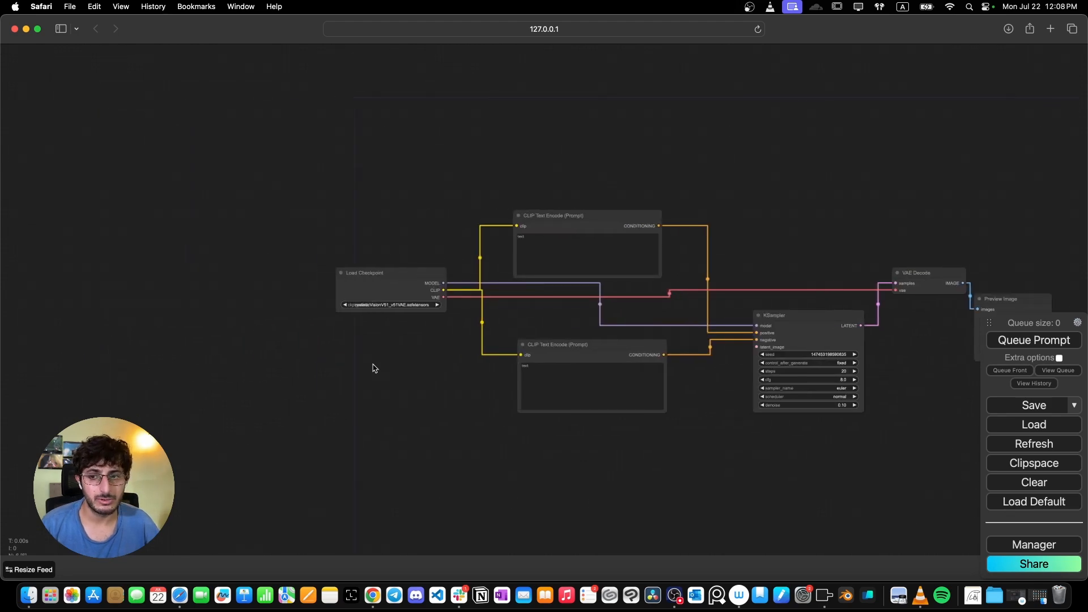
{"action": "double_click", "coordinate": [184, 215]}
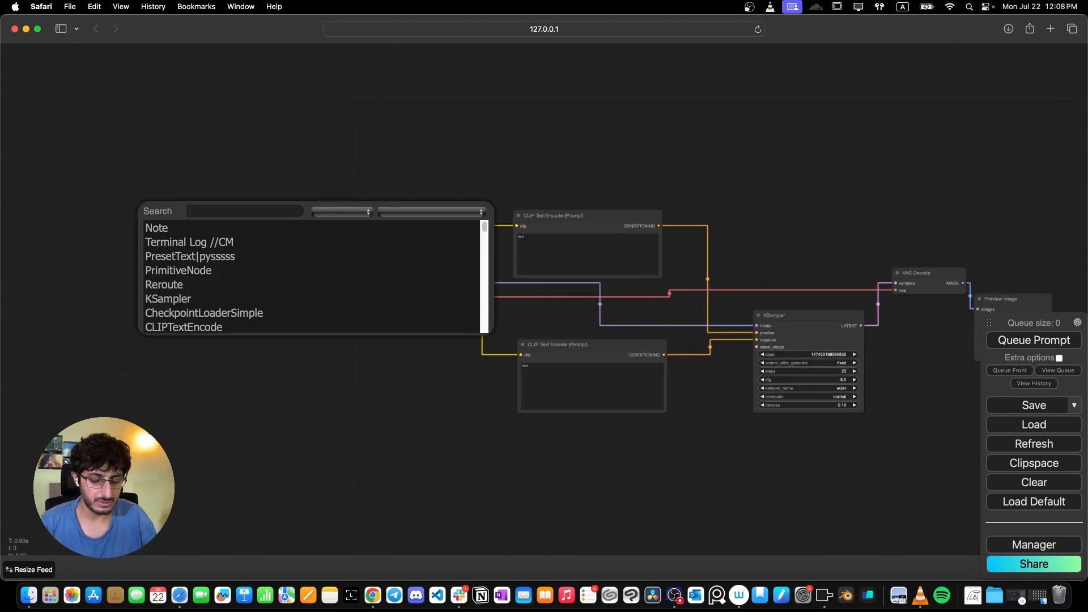
{"action": "type", "text": "Ipad"}
{"action": "key", "text": "BackSpace"}
{"action": "key", "text": "BackSpace"}
{"action": "key", "text": "BackSpace"}
{"action": "key", "text": "BackSpace"}
{"action": "type", "text": "load"}
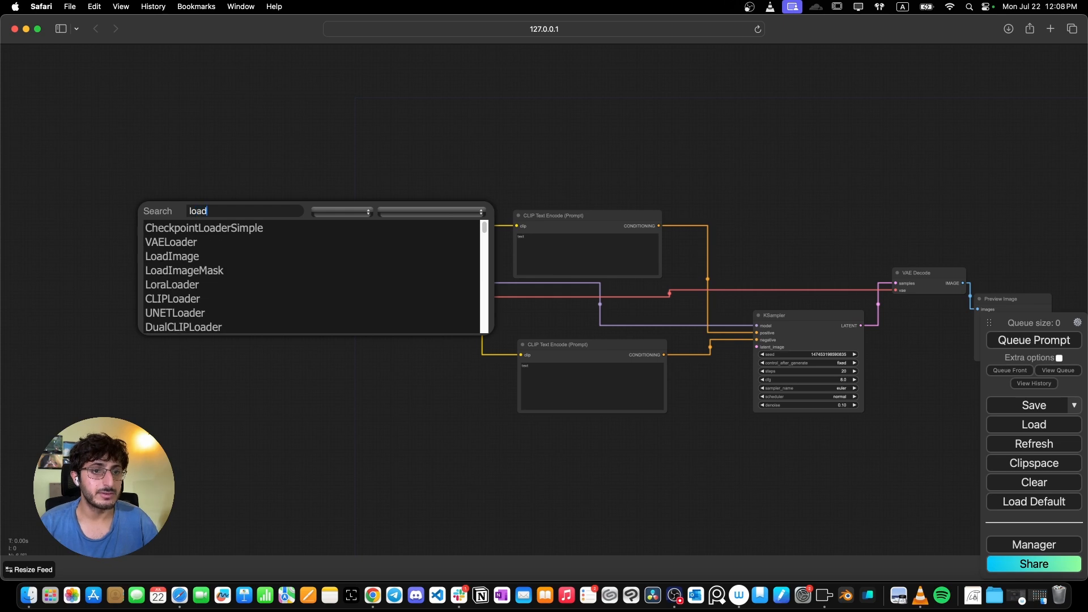
{"action": "key", "text": "Down"}
{"action": "key", "text": "Down"}
{"action": "key", "text": "Return"}
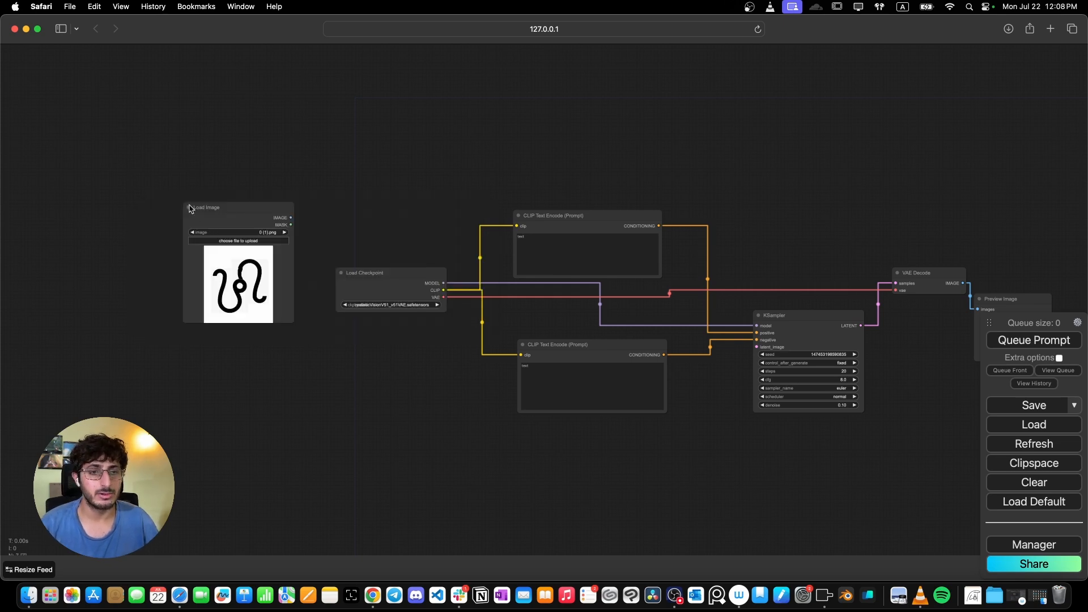
- Upload Couple_HD_Transparent_BG.png into the new Load Image node and enlarge the node
{"action": "left_click_drag", "start_coordinate": [190, 208], "coordinate": [105, 194]}
{"action": "left_click", "coordinate": [166, 226]}
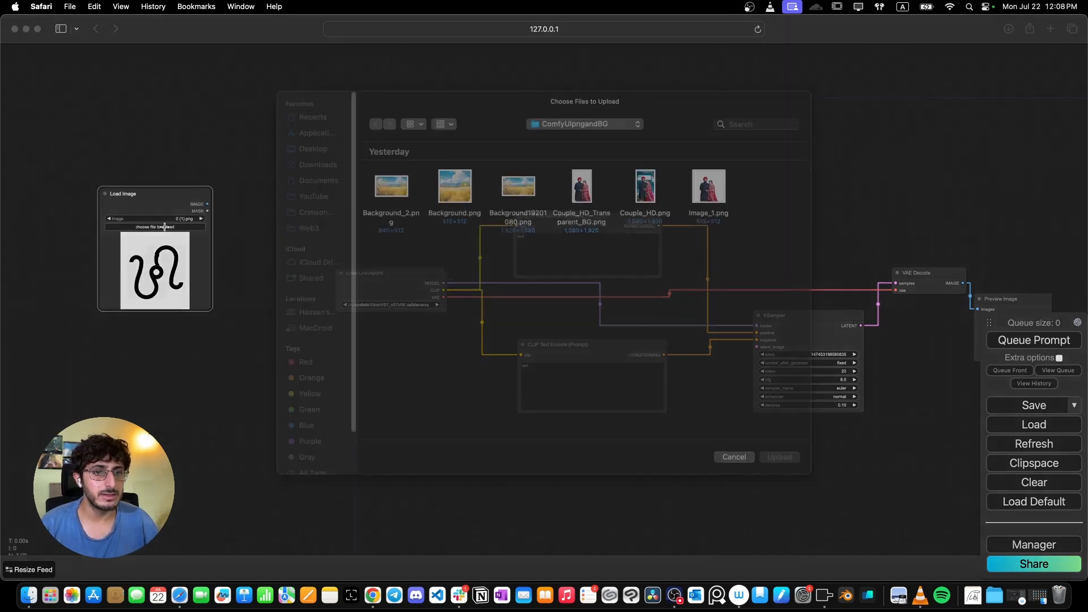
{"action": "double_click", "coordinate": [577, 203]}
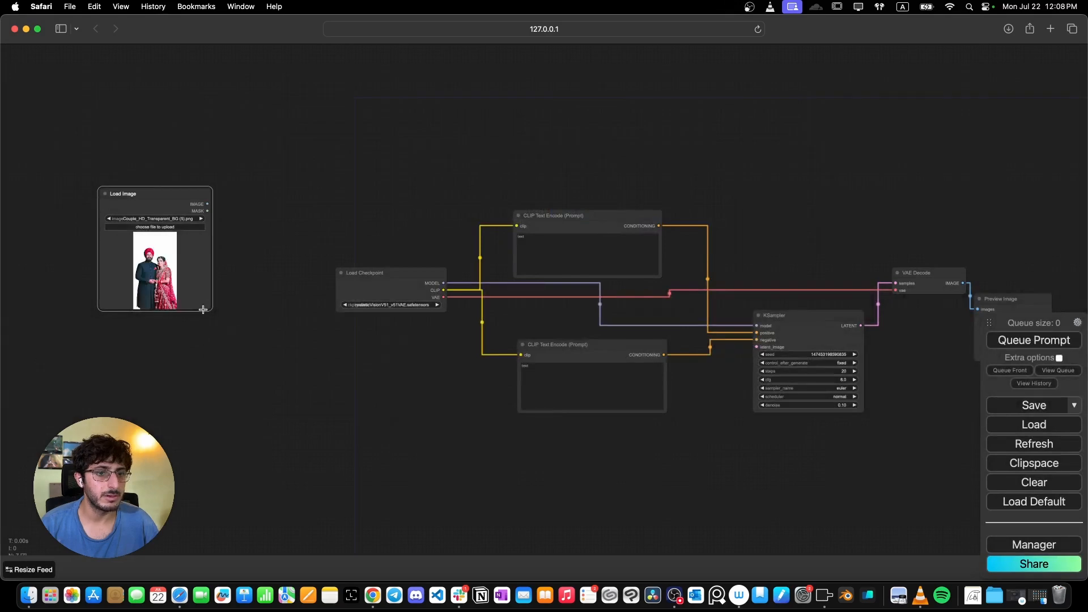
{"action": "left_click_drag", "start_coordinate": [212, 308], "coordinate": [228, 370]}
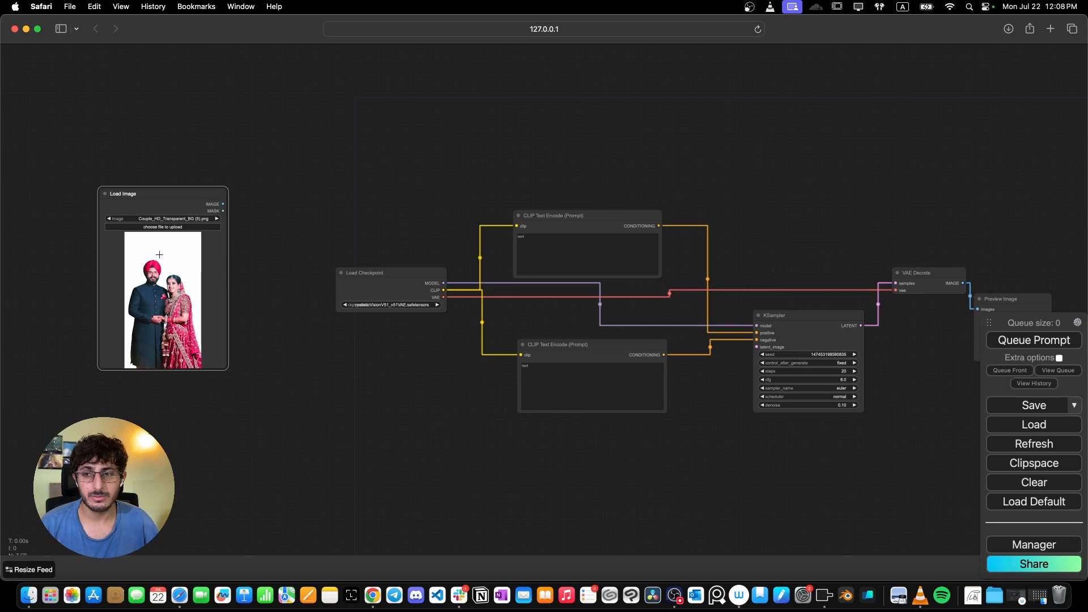
- Add a second Load Image node below and load Background19201080.png into it
{"action": "double_click", "coordinate": [193, 440]}
{"action": "type", "text": "loa"}
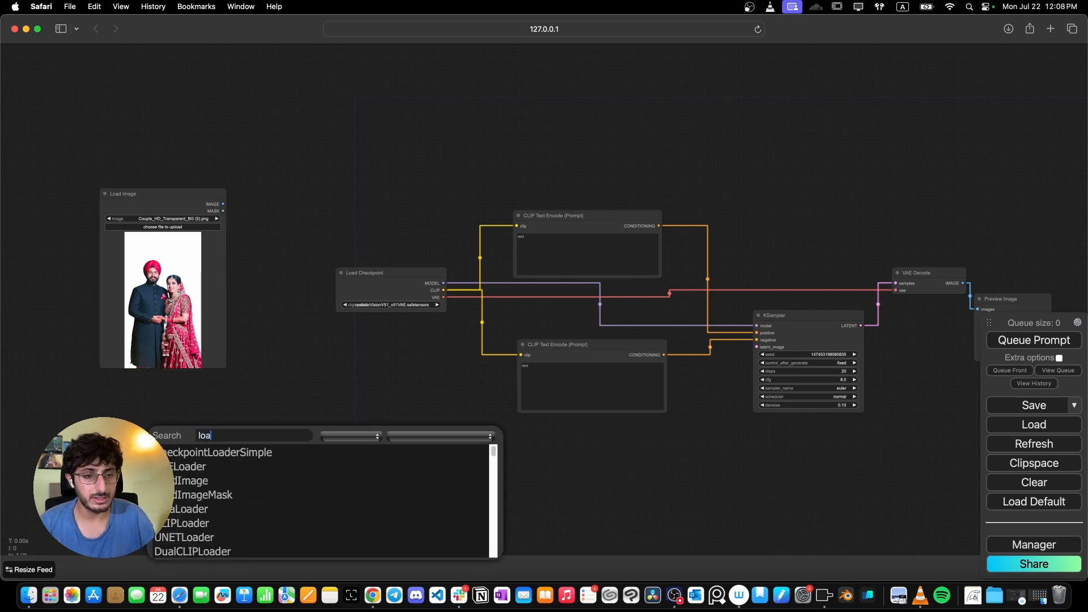
{"action": "type", "text": "d"}
{"action": "key", "text": "Down"}
{"action": "key", "text": "Down"}
{"action": "key", "text": "Down"}
{"action": "key", "text": "Return"}
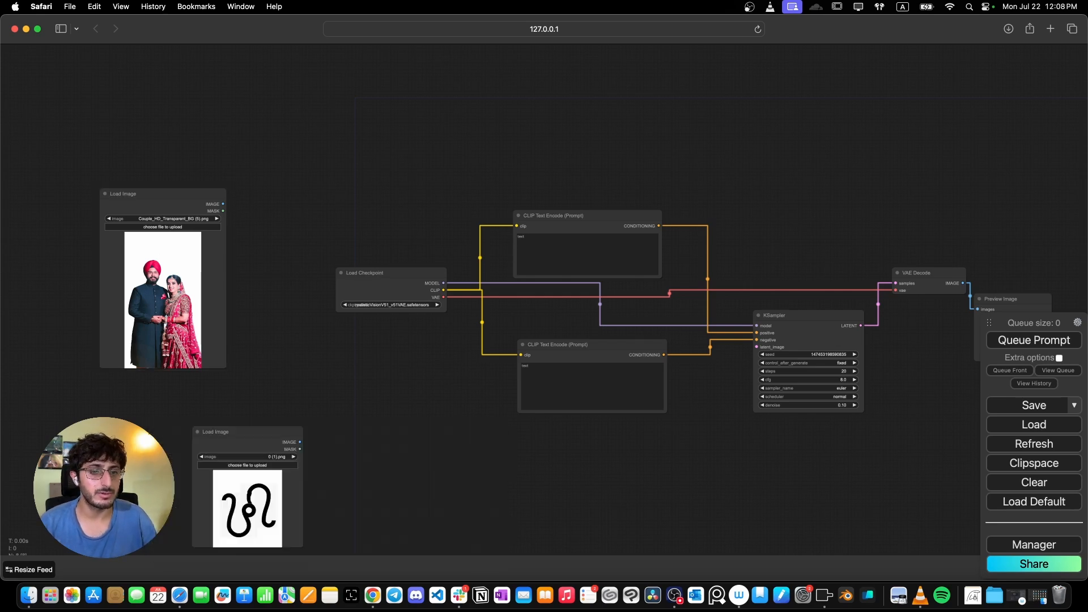
{"action": "left_click", "coordinate": [247, 465]}
{"action": "left_click", "coordinate": [517, 206]}
{"action": "key", "text": "Return"}
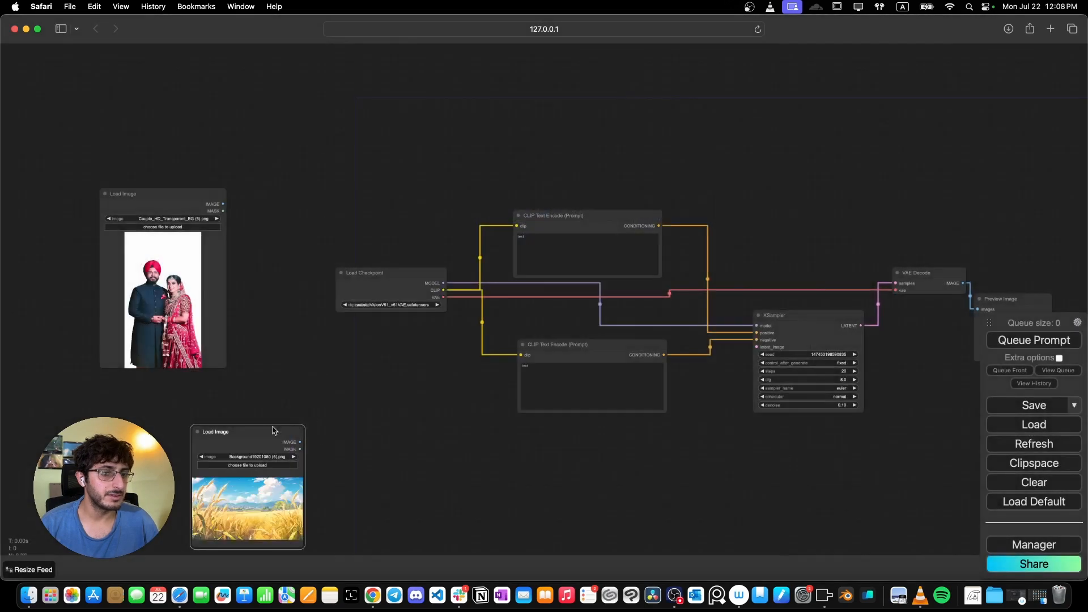
- Rearrange and resize the two Load Image nodes beside the existing workflow
{"action": "left_click_drag", "start_coordinate": [272, 431], "coordinate": [128, 382]}
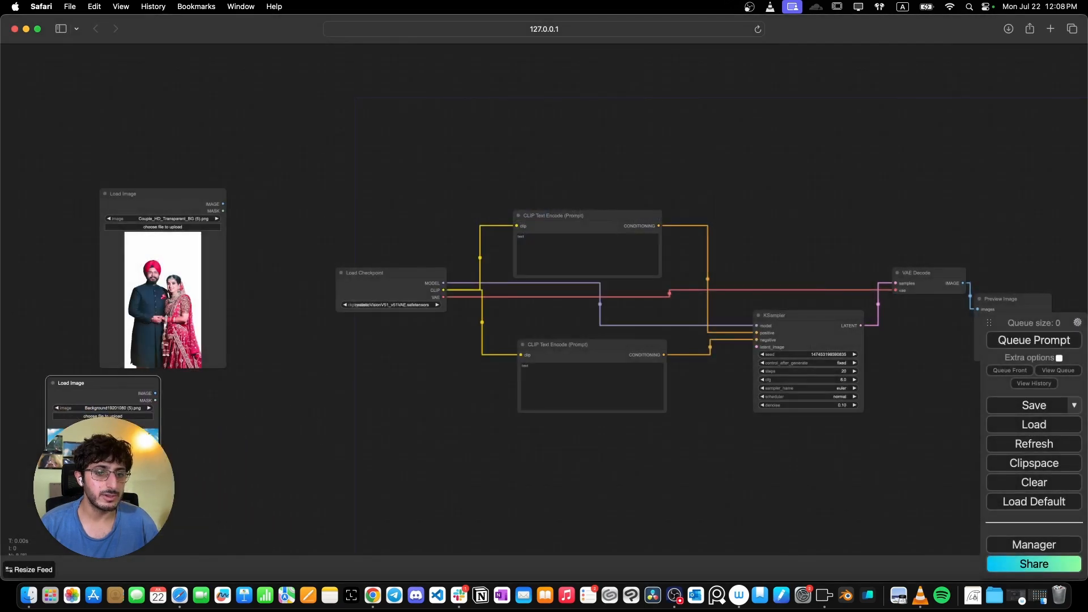
{"action": "left_click_drag", "start_coordinate": [160, 491], "coordinate": [340, 529]}
{"action": "left_click_drag", "start_coordinate": [186, 287], "coordinate": [187, 260]}
{"action": "left_click_drag", "start_coordinate": [182, 380], "coordinate": [175, 346]}
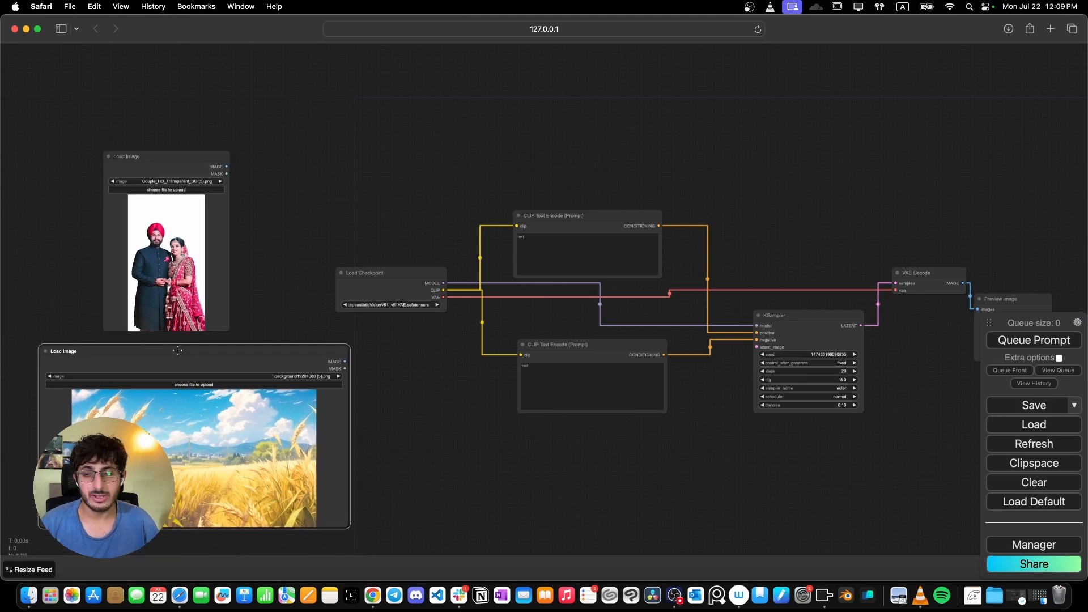
{"action": "left_click_drag", "start_coordinate": [229, 353], "coordinate": [420, 339]}
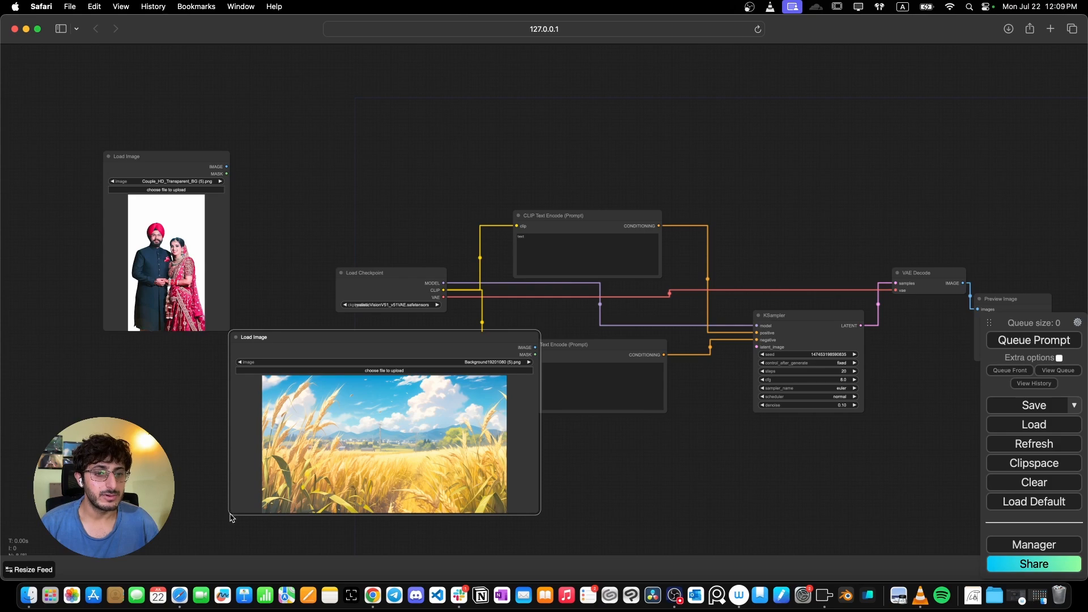
{"action": "left_click_drag", "start_coordinate": [232, 518], "coordinate": [256, 513]}
{"action": "left_click_drag", "start_coordinate": [405, 340], "coordinate": [204, 382]}
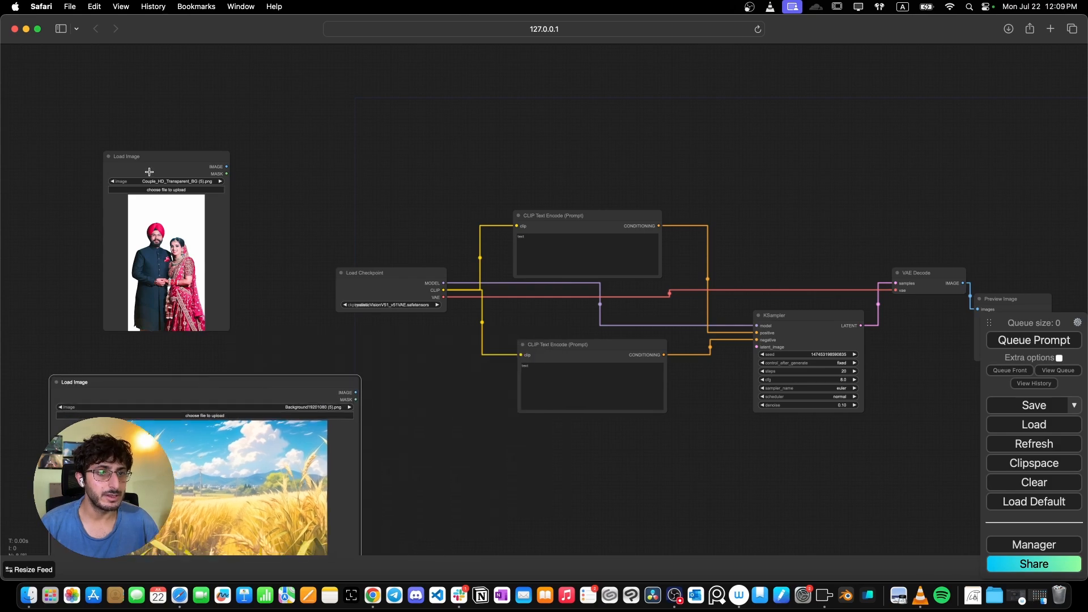
{"action": "left_click_drag", "start_coordinate": [152, 165], "coordinate": [336, 285]}
{"action": "scroll", "coordinate": [441, 437], "scroll_direction": "down", "scroll_amount": 4}
{"action": "scroll", "coordinate": [336, 285], "scroll_direction": "up", "scroll_amount": 2}
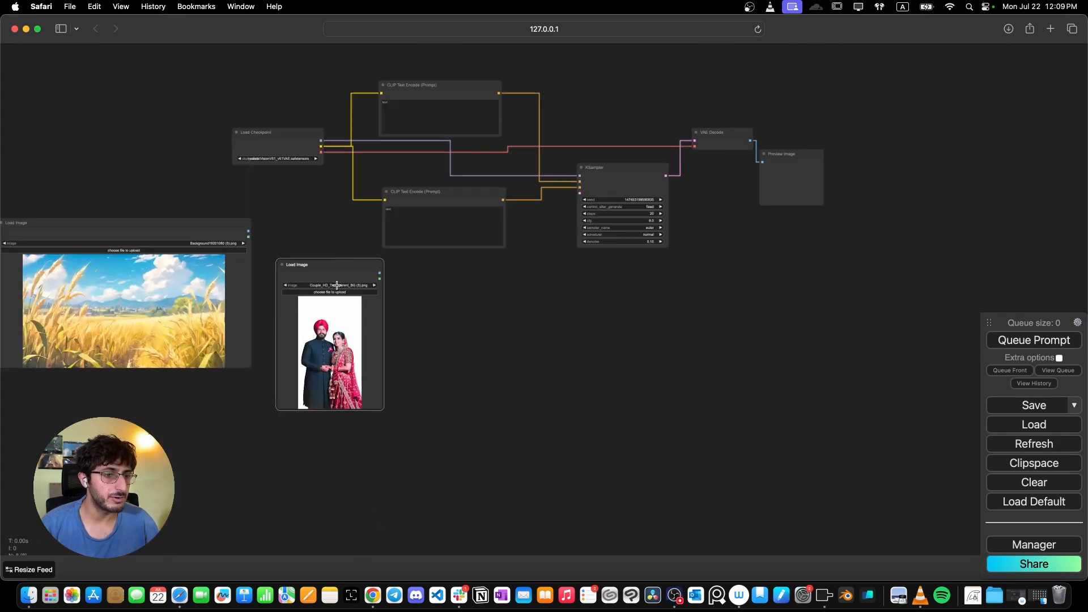
{"action": "scroll", "coordinate": [337, 285], "scroll_direction": "up", "scroll_amount": 5}
{"action": "left_click_drag", "start_coordinate": [411, 485], "coordinate": [367, 445]}
- Drag a link from the couple image's output and add an Image Rembg (Remove Background) node
{"action": "left_click_drag", "start_coordinate": [308, 270], "coordinate": [437, 369]}
{"action": "left_click", "coordinate": [451, 381]}
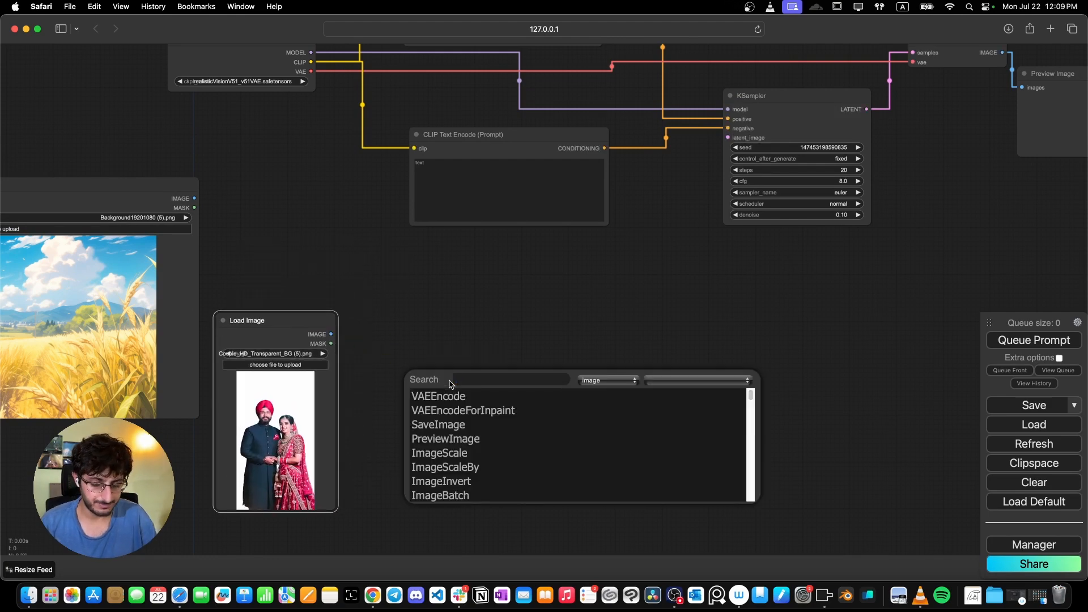
{"action": "type", "text": "rem"}
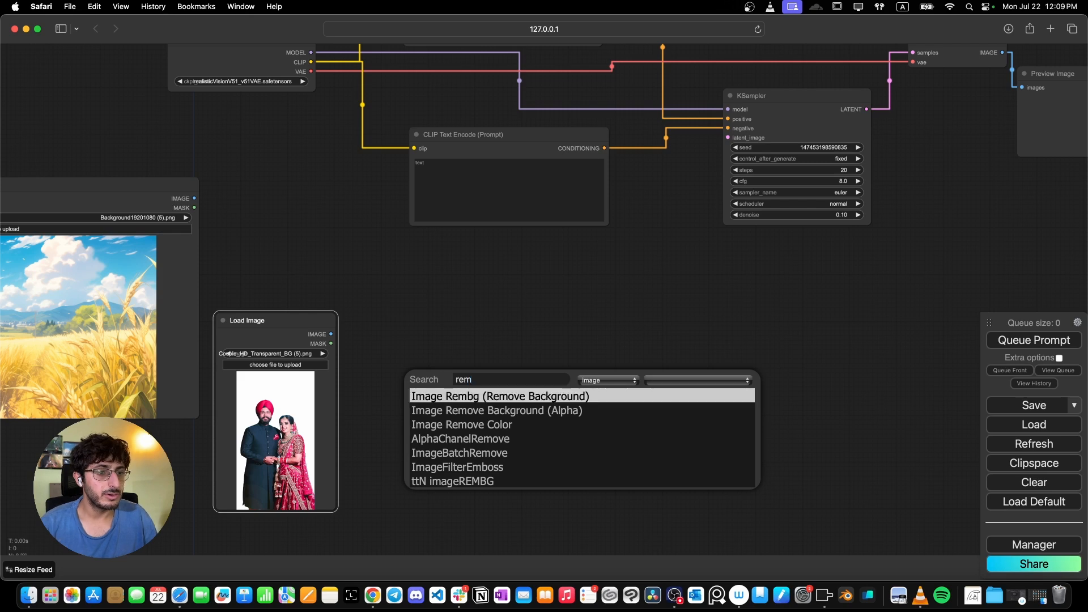
{"action": "key", "text": "Return"}
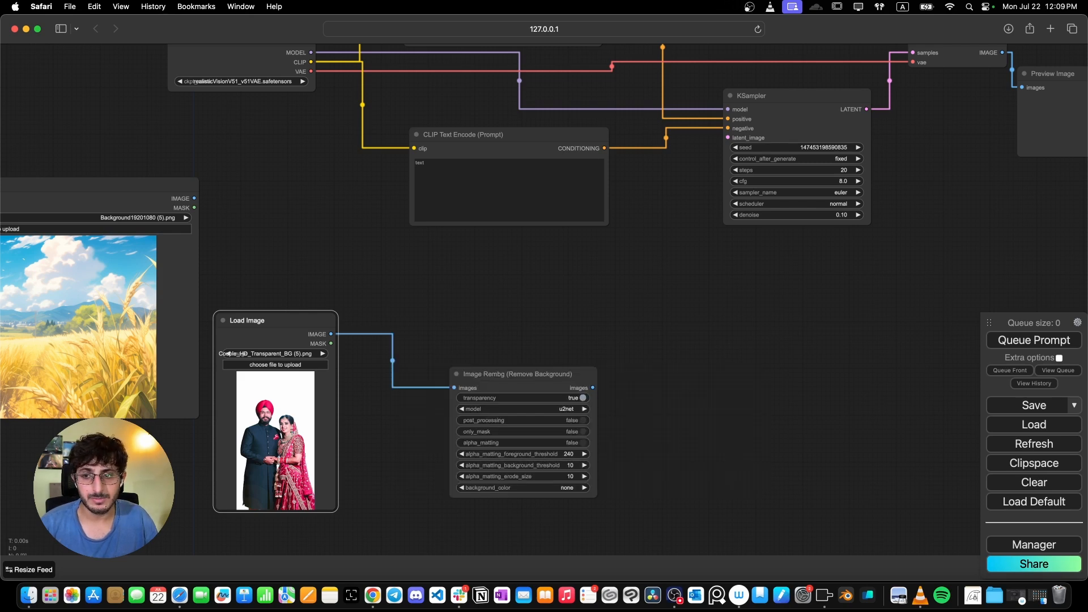
- Connect a new Preview Image node to the Image Rembg node's images output
{"action": "mouse_move", "coordinate": [595, 389]}
{"action": "left_mouse_down"}
{"action": "mouse_move", "coordinate": [544, 378]}
{"action": "mouse_move", "coordinate": [598, 368]}
{"action": "left_mouse_up"}
{"action": "left_click", "coordinate": [623, 396]}
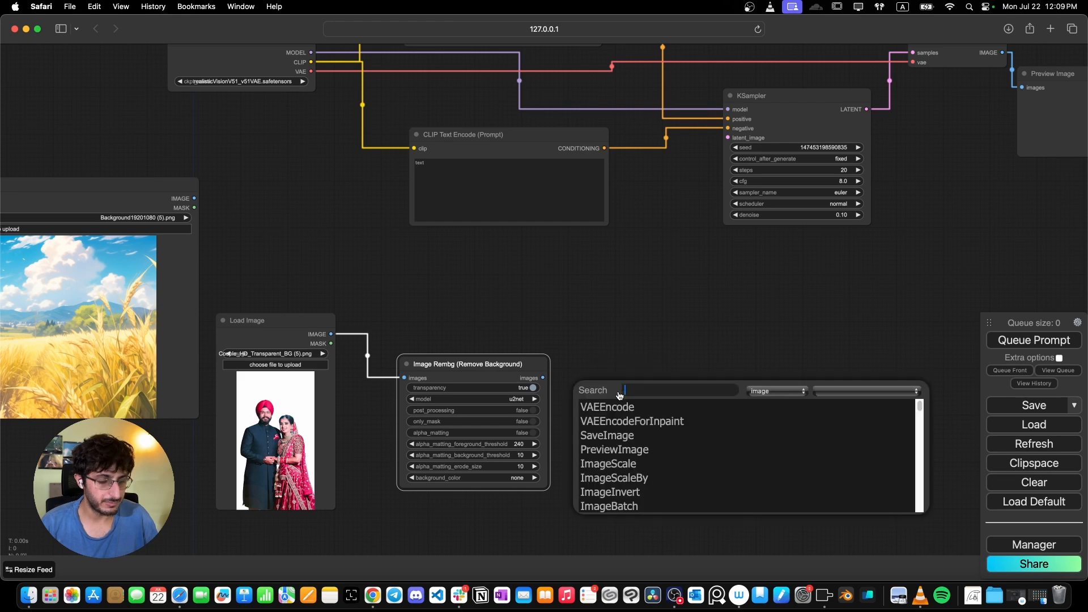
{"action": "type", "text": "pre"}
{"action": "key", "text": "Return"}
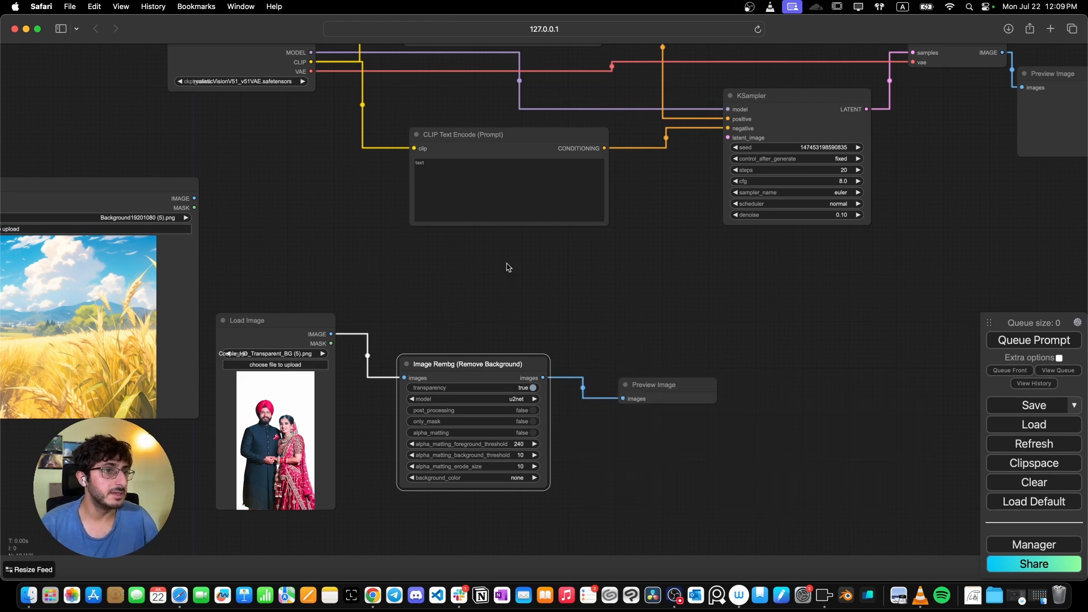
- Bypass the KSampler node
{"action": "left_click_drag", "start_coordinate": [505, 267], "coordinate": [493, 381]}
{"action": "scroll", "coordinate": [493, 381], "scroll_direction": "down", "scroll_amount": 2}
{"action": "scroll", "coordinate": [493, 381], "scroll_direction": "up", "scroll_amount": 1}
{"action": "left_click", "coordinate": [749, 244]}
{"action": "right_click", "coordinate": [752, 243]}
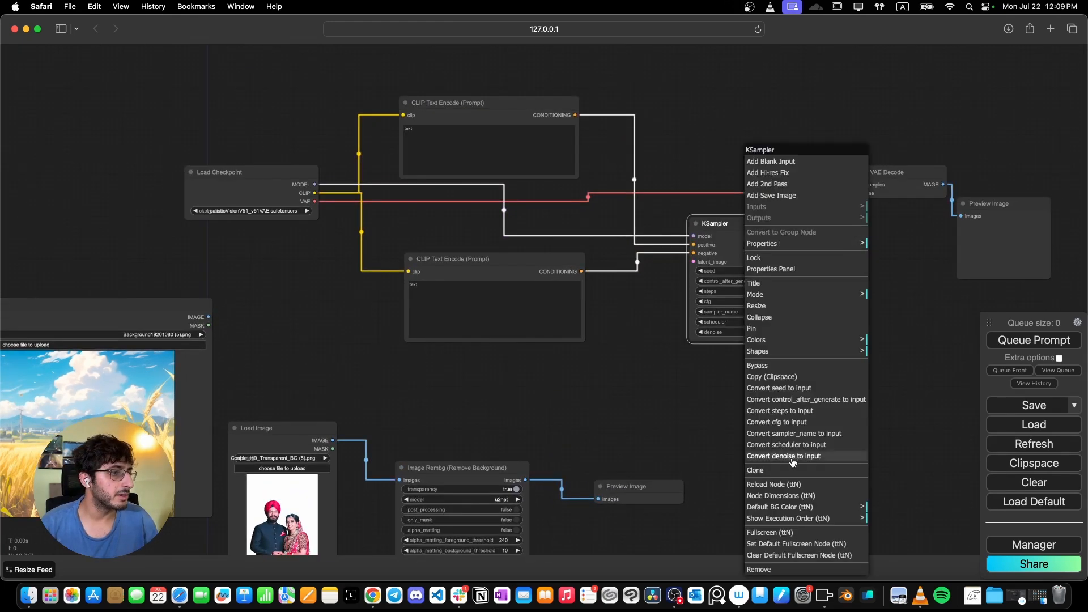
{"action": "left_click", "coordinate": [784, 368]}
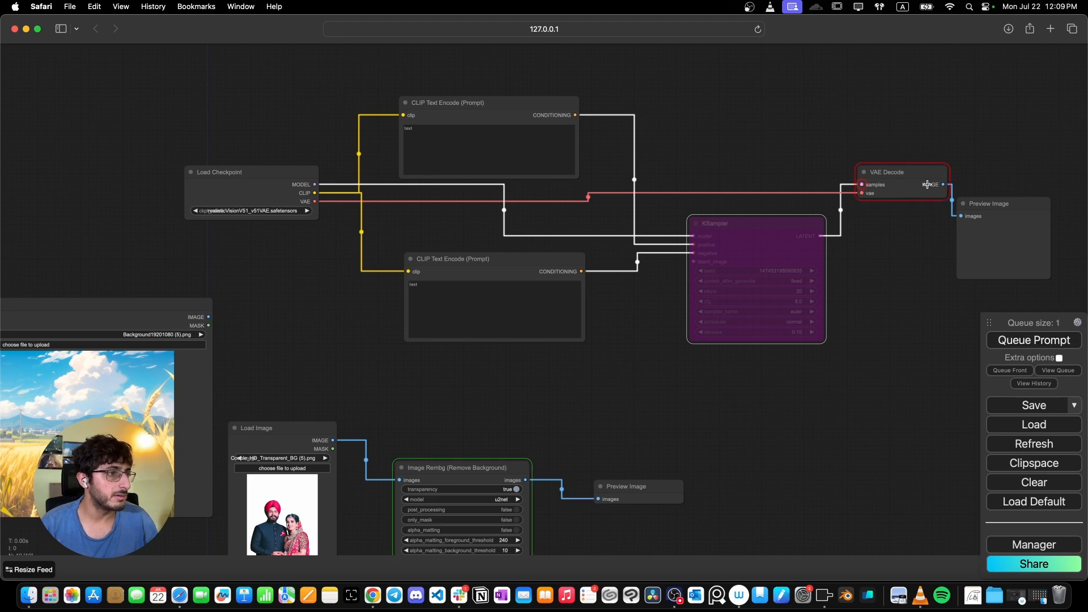
- Bypass the VAE Decode node as well
{"action": "left_click", "coordinate": [896, 173]}
{"action": "right_click", "coordinate": [894, 175]}
{"action": "left_click", "coordinate": [919, 357]}
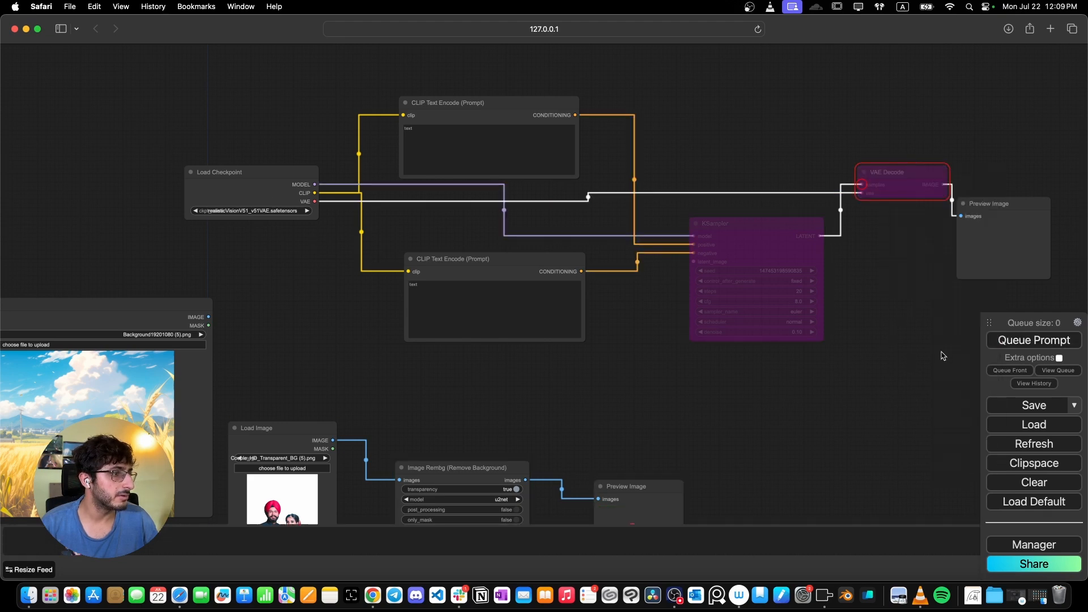
- Queue the prompt to run background removal and enlarge the new Preview Image node
{"action": "left_click", "coordinate": [1020, 342]}
{"action": "left_click_drag", "start_coordinate": [596, 429], "coordinate": [562, 223]}
{"action": "scroll", "coordinate": [475, 369], "scroll_direction": "up", "scroll_amount": 3}
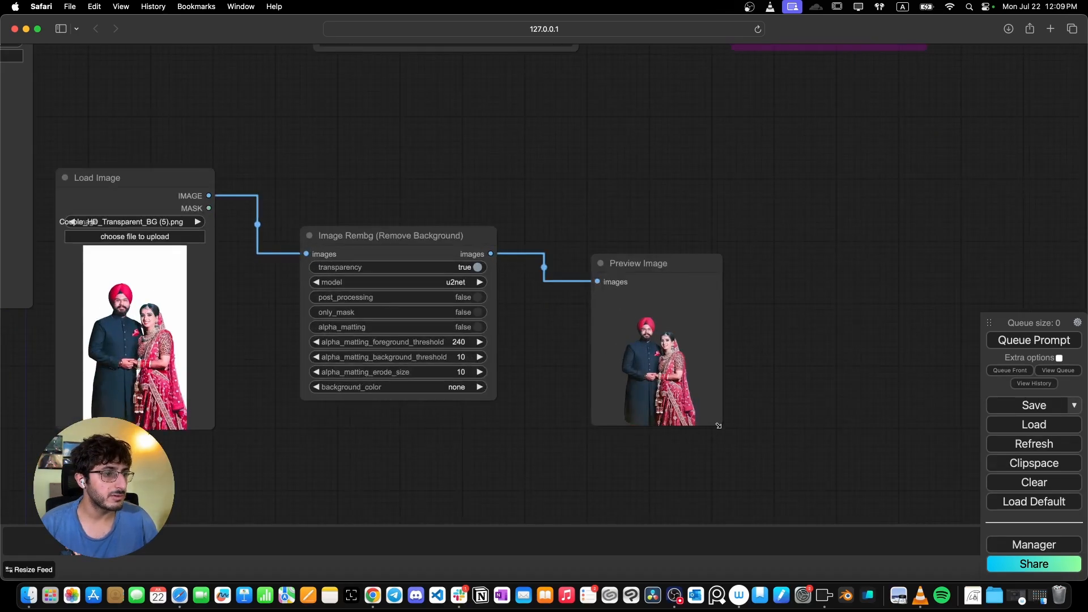
{"action": "left_click_drag", "start_coordinate": [719, 425], "coordinate": [752, 459]}
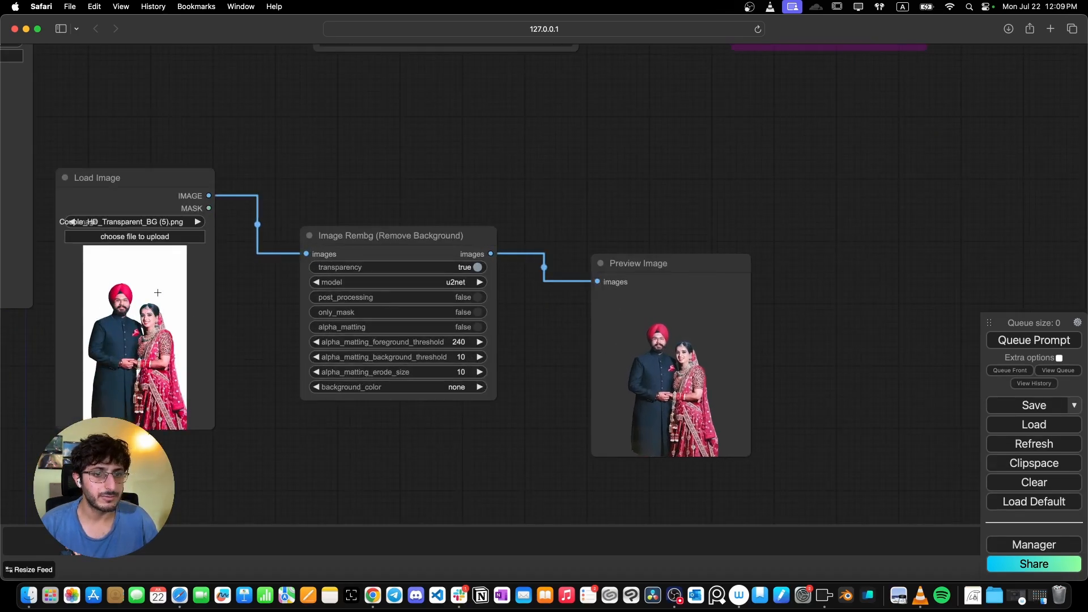
- Move the background Load Image node under the removal chain and tidy the node layout
{"action": "scroll", "coordinate": [191, 311], "scroll_direction": "down", "scroll_amount": 6}
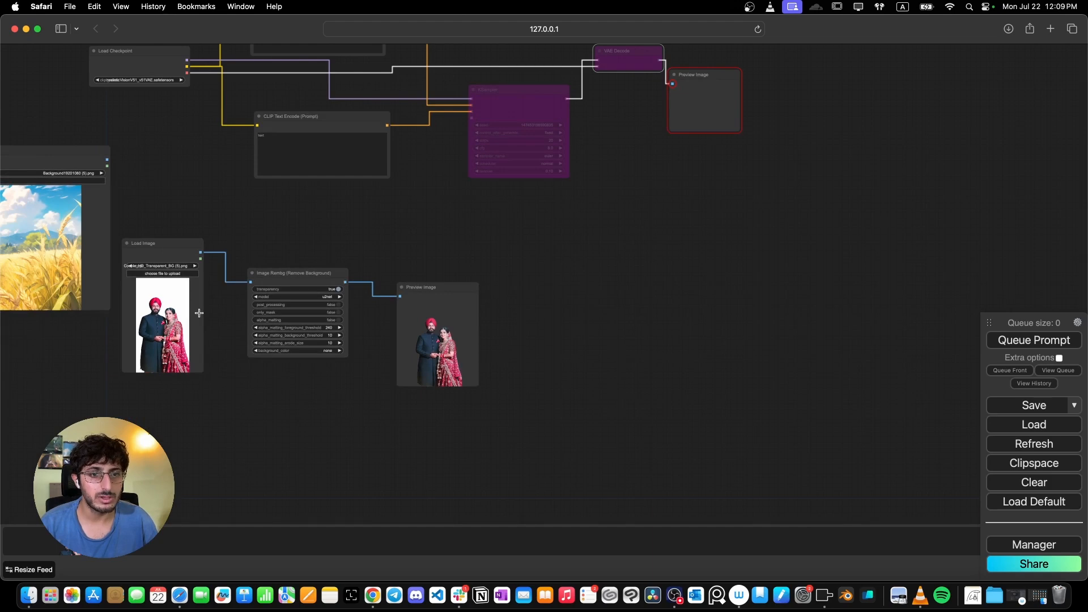
{"action": "left_click_drag", "start_coordinate": [69, 167], "coordinate": [385, 413]}
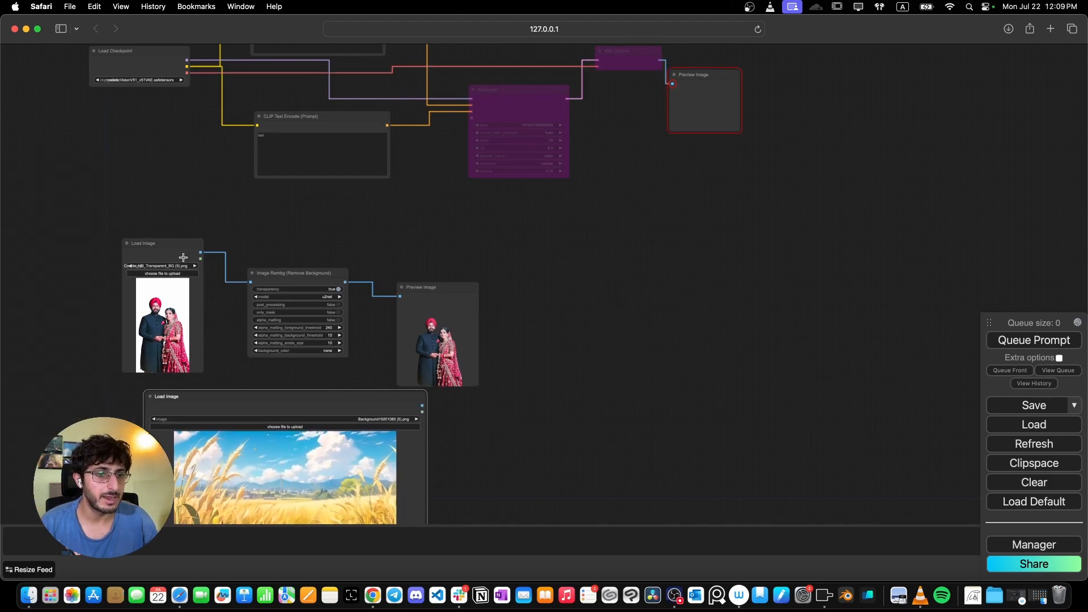
{"action": "left_click_drag", "start_coordinate": [154, 253], "coordinate": [56, 192]}
{"action": "left_click_drag", "start_coordinate": [268, 273], "coordinate": [148, 217]}
{"action": "left_click_drag", "start_coordinate": [466, 294], "coordinate": [334, 257]}
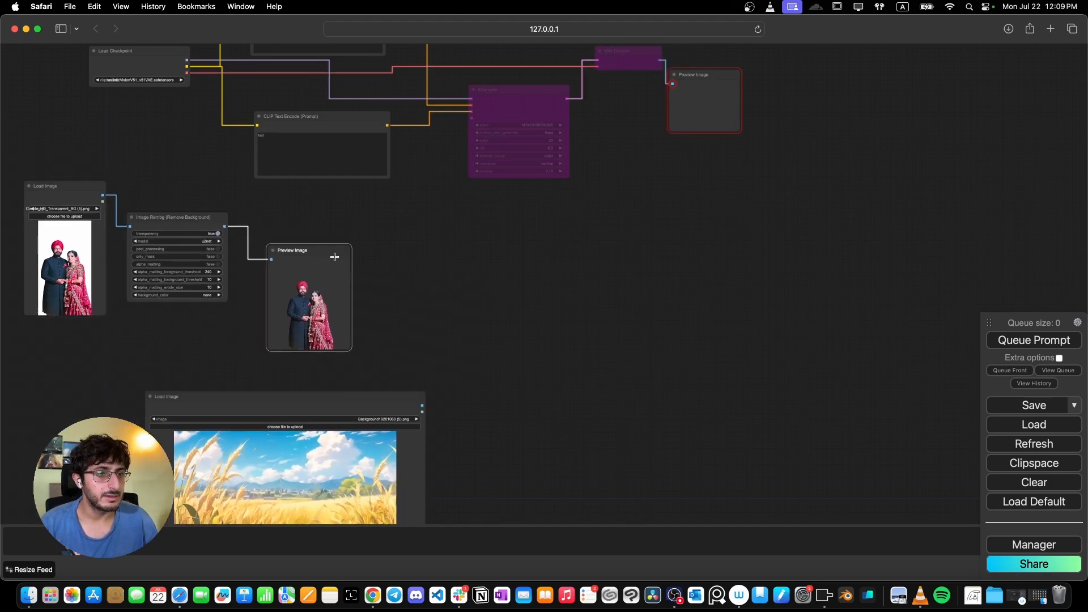
{"action": "left_click_drag", "start_coordinate": [288, 475], "coordinate": [298, 402]}
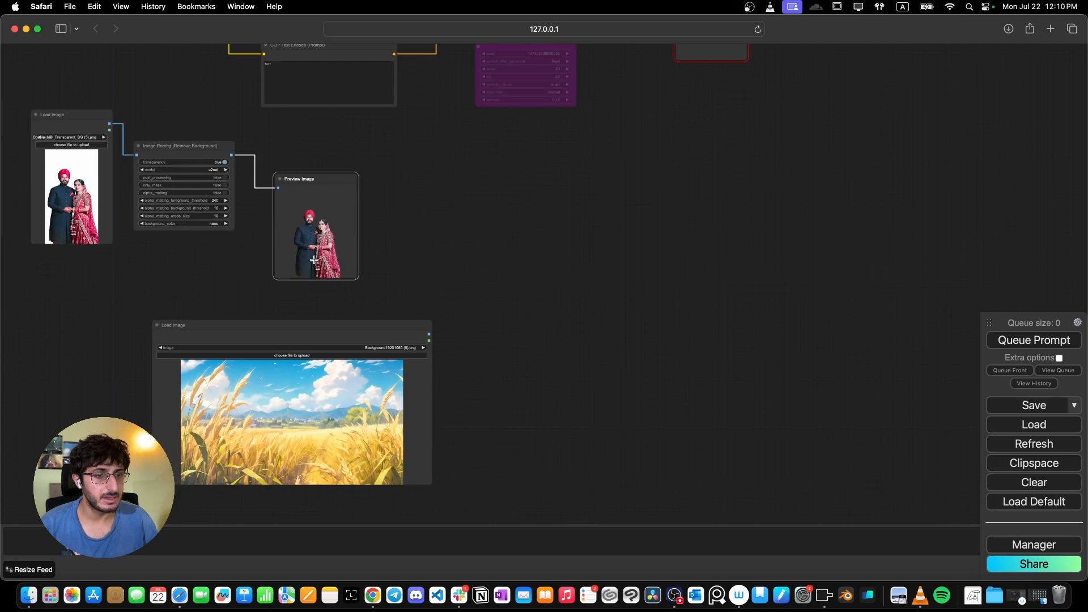
{"action": "left_click", "coordinate": [276, 334]}
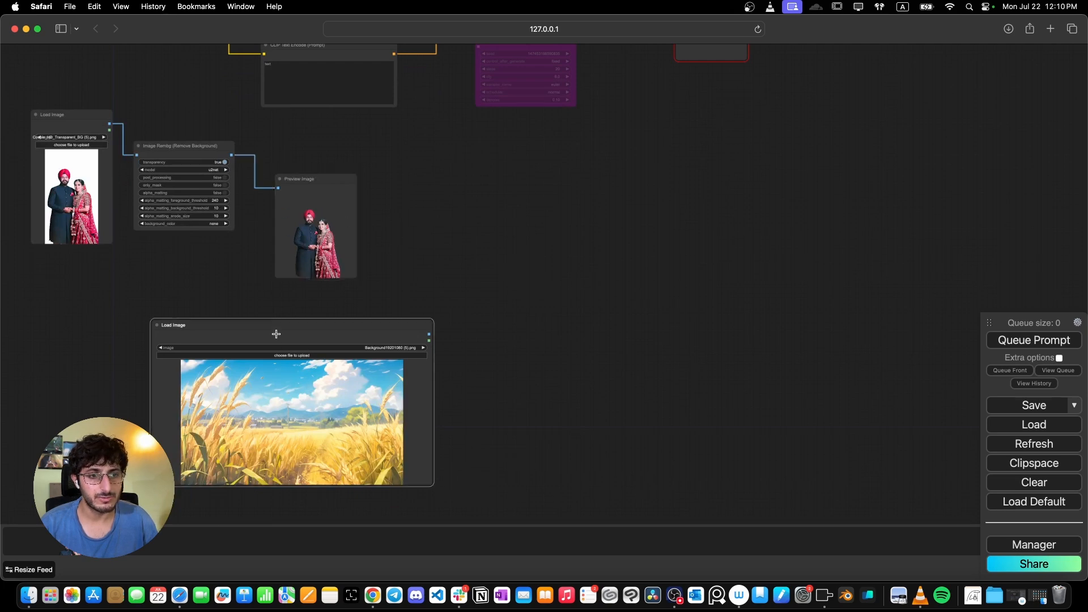
{"action": "left_click_drag", "start_coordinate": [440, 489], "coordinate": [341, 466]}
{"action": "double_click", "coordinate": [532, 274]}
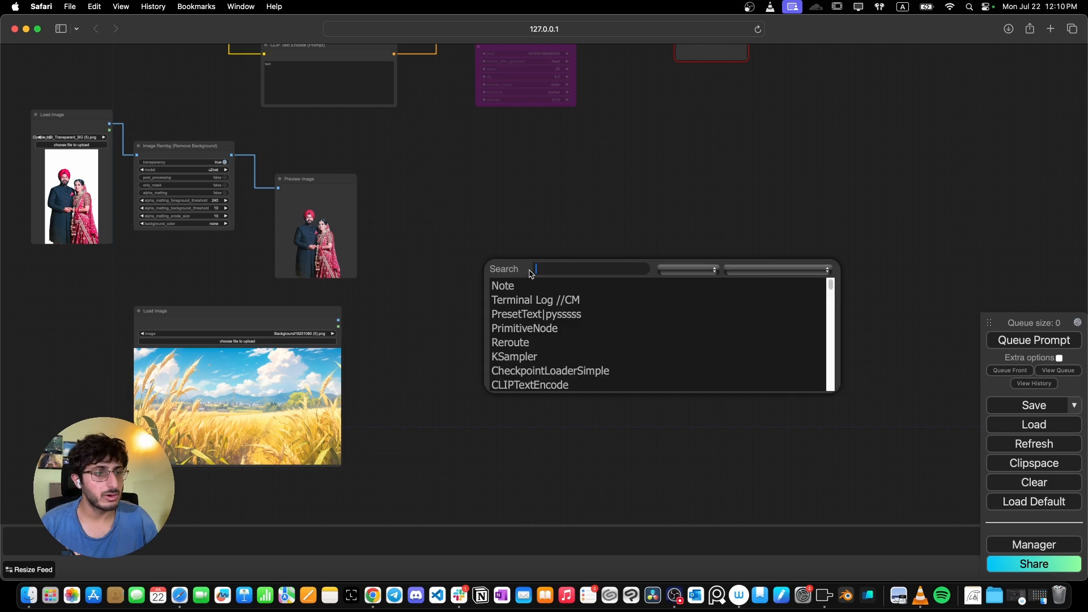
{"action": "right_click", "coordinate": [443, 266]}
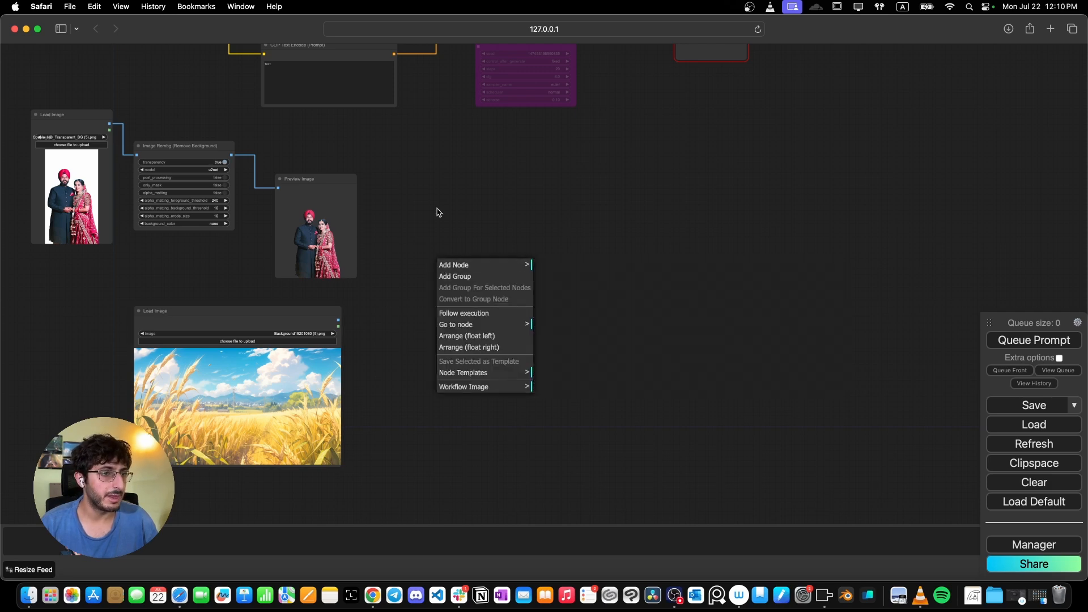
{"action": "left_click", "coordinate": [462, 267]}
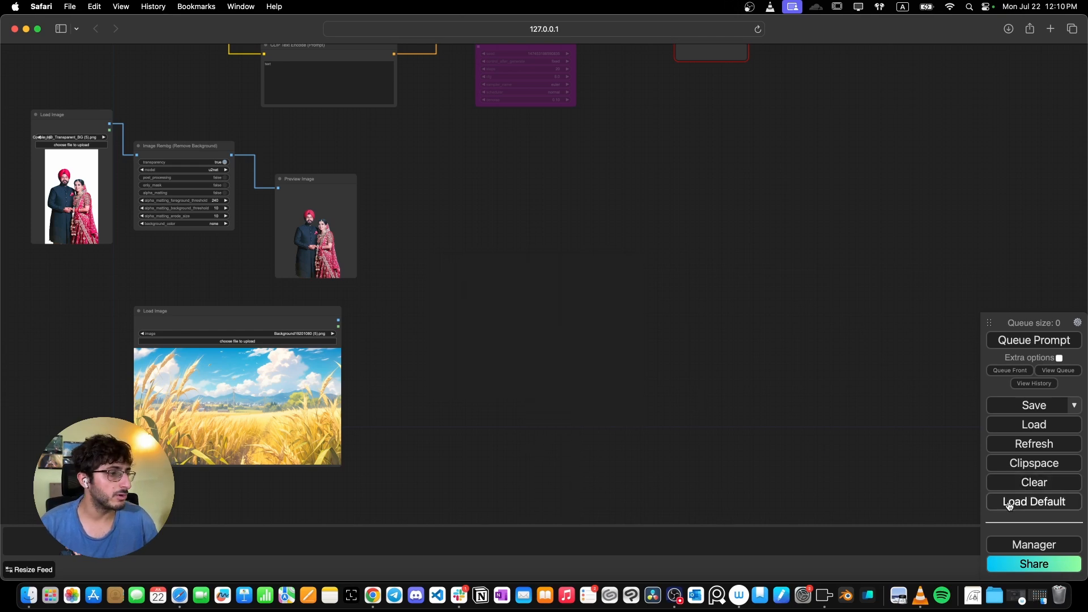
- Search the Manager's custom node list for the Masquerade Nodes pack, then close the Manager
{"action": "left_click", "coordinate": [1027, 546]}
{"action": "left_click", "coordinate": [537, 242]}
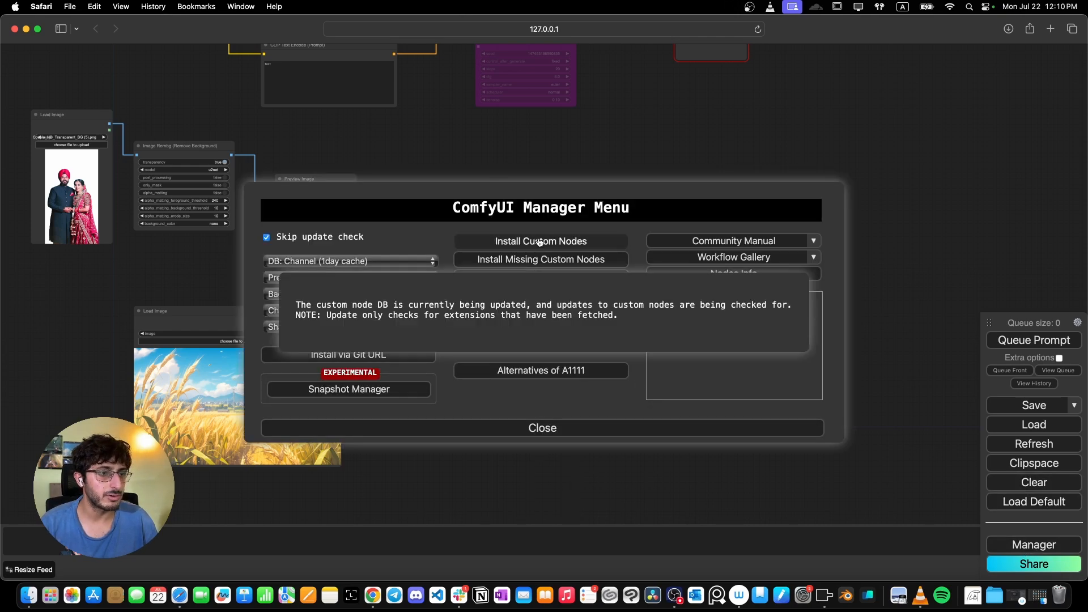
{"action": "left_click", "coordinate": [848, 114]}
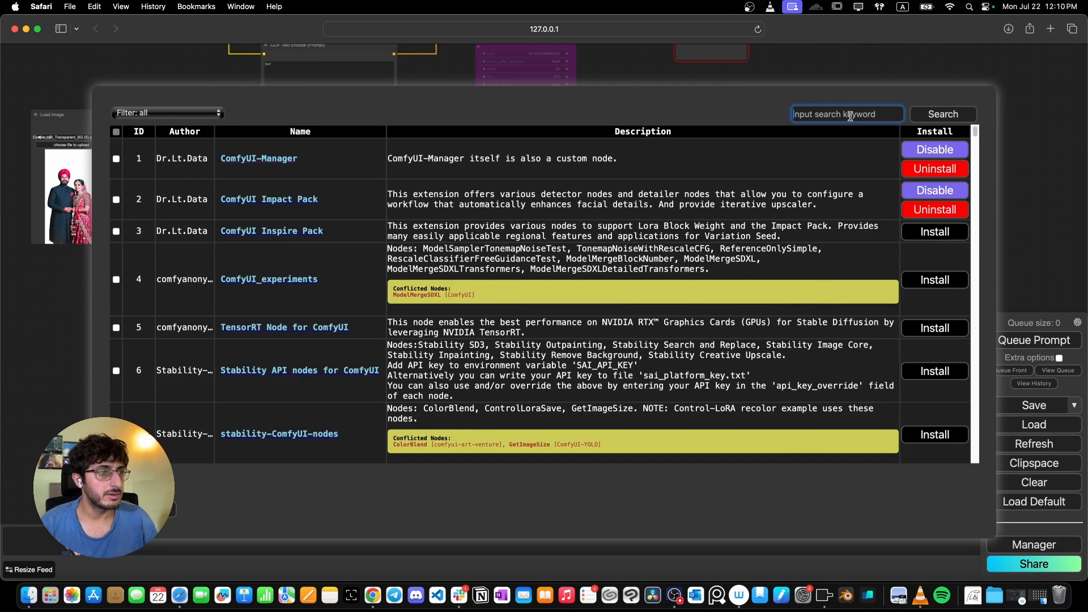
{"action": "type", "text": "masque"}
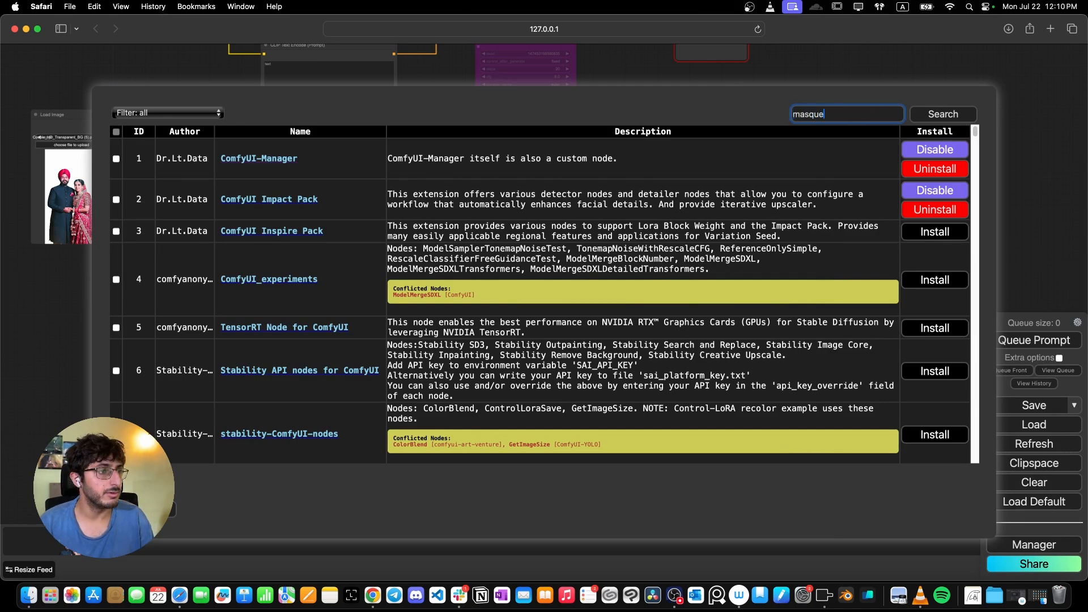
{"action": "type", "text": "rade"}
{"action": "key", "text": "Return"}
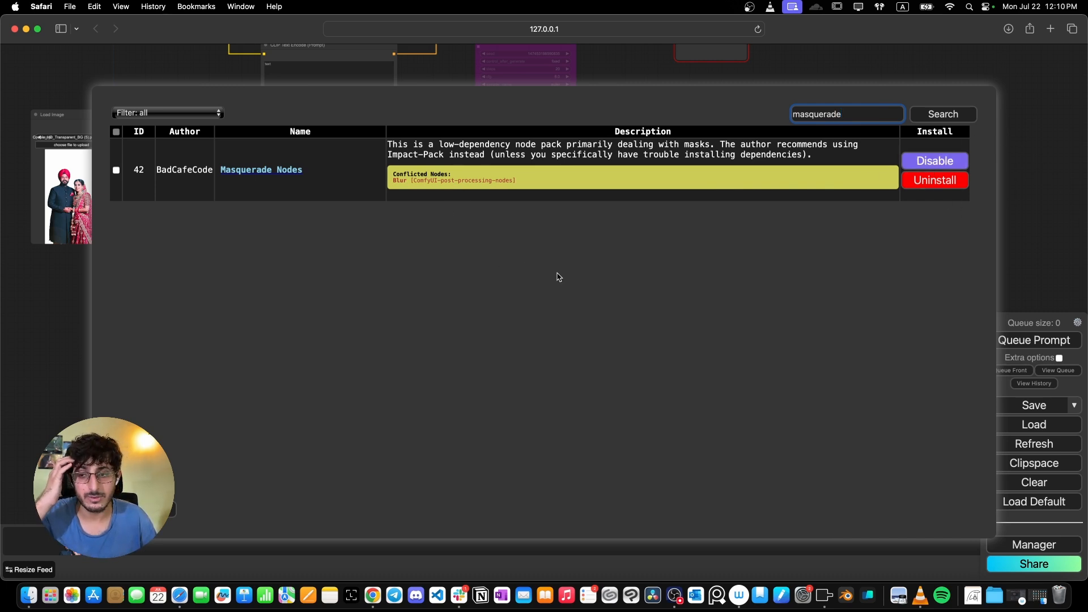
{"action": "left_click", "coordinate": [169, 509]}
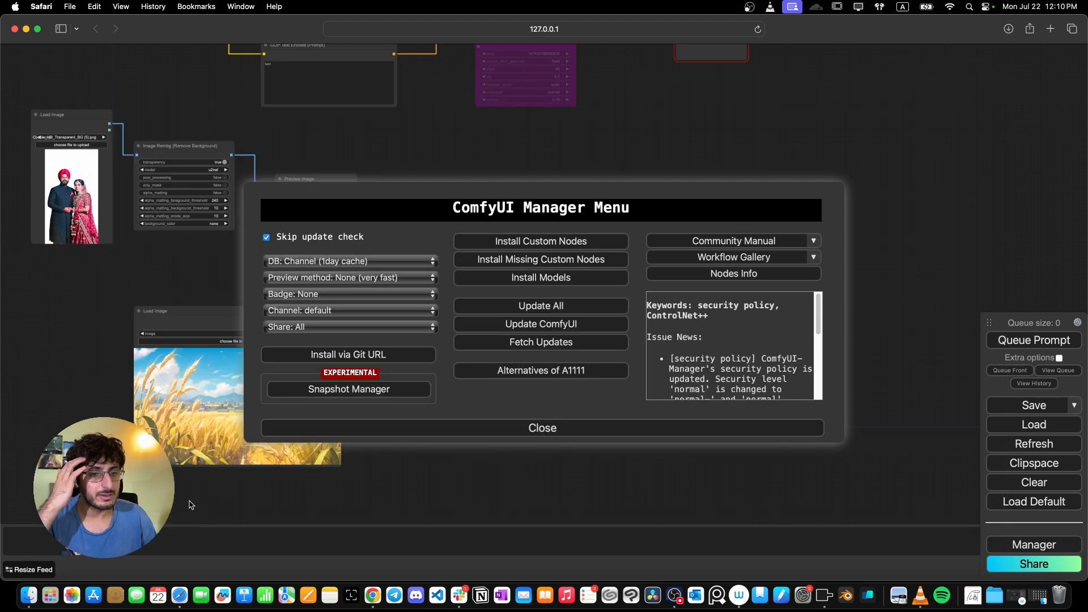
{"action": "left_click", "coordinate": [488, 430]}
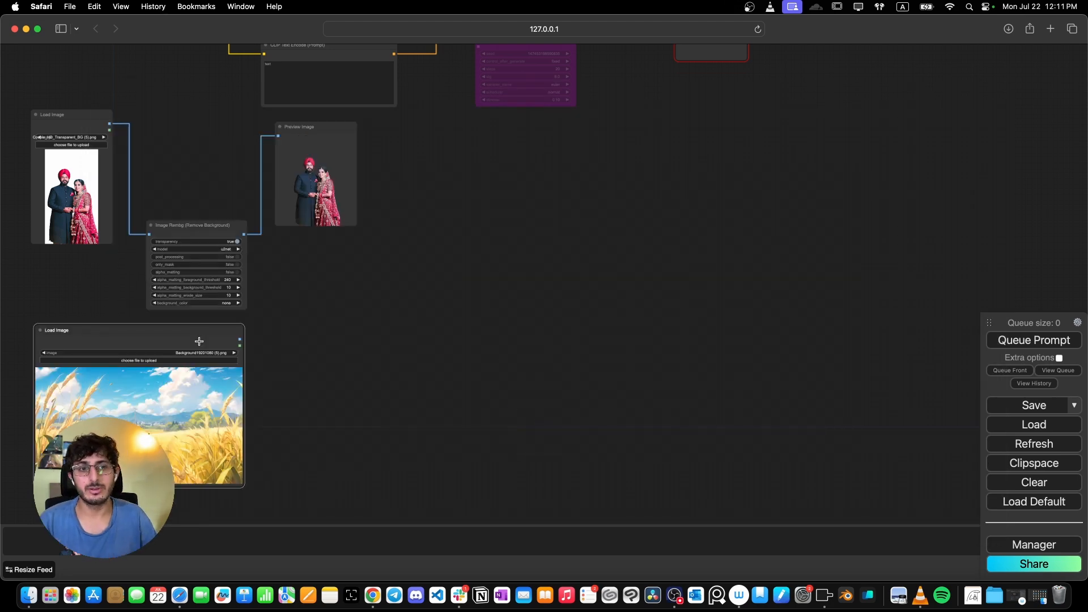
- Add a Paste By Mask node and connect the background image's output to its image_base input
{"action": "double_click", "coordinate": [318, 315]}
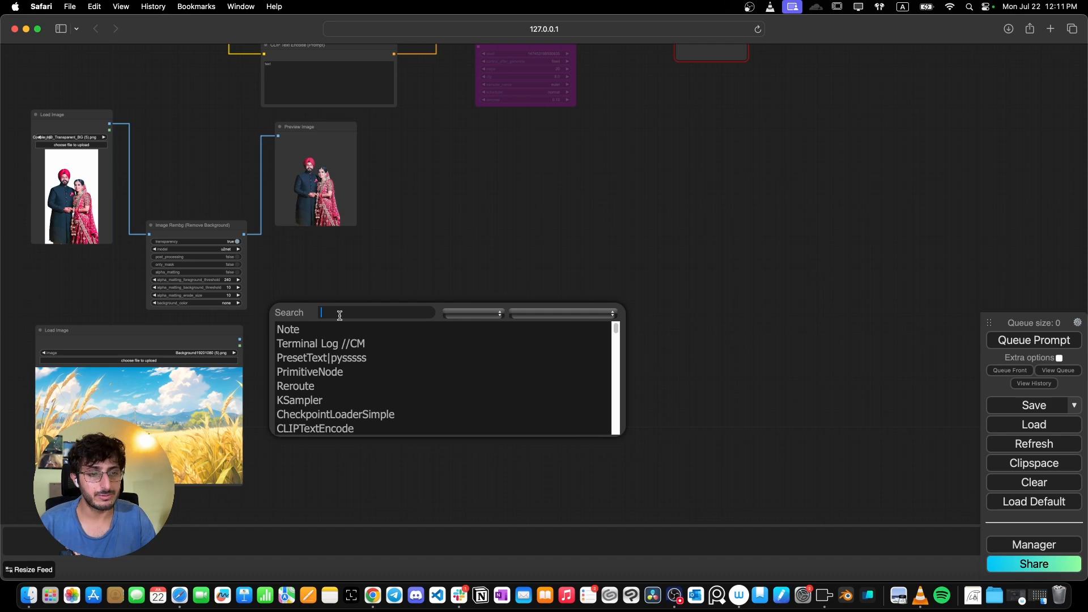
{"action": "type", "text": "paste"}
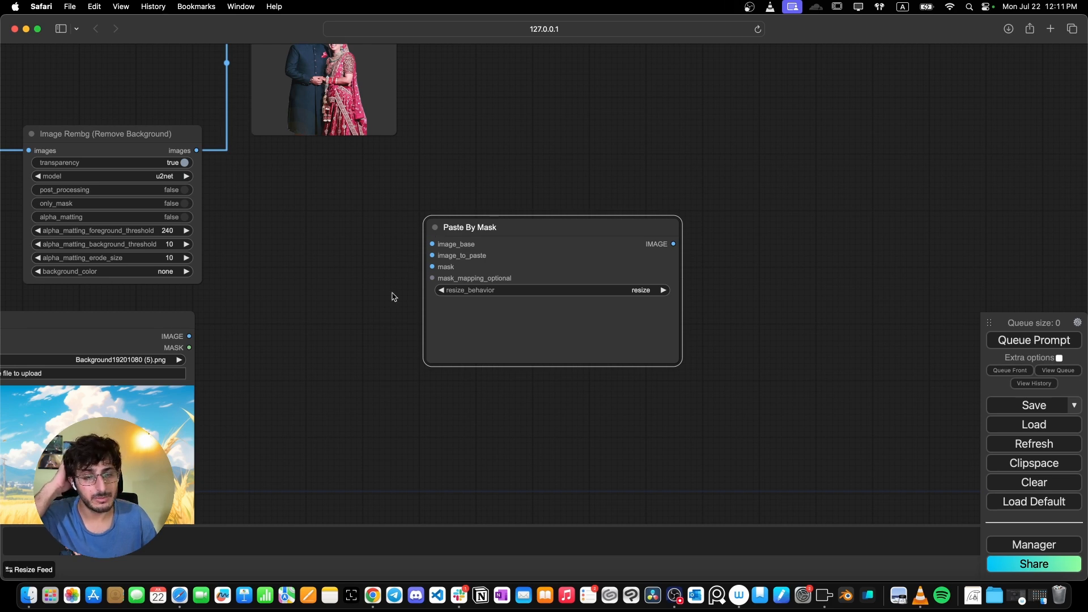
{"action": "scroll", "coordinate": [200, 355], "scroll_direction": "up", "scroll_amount": 3}
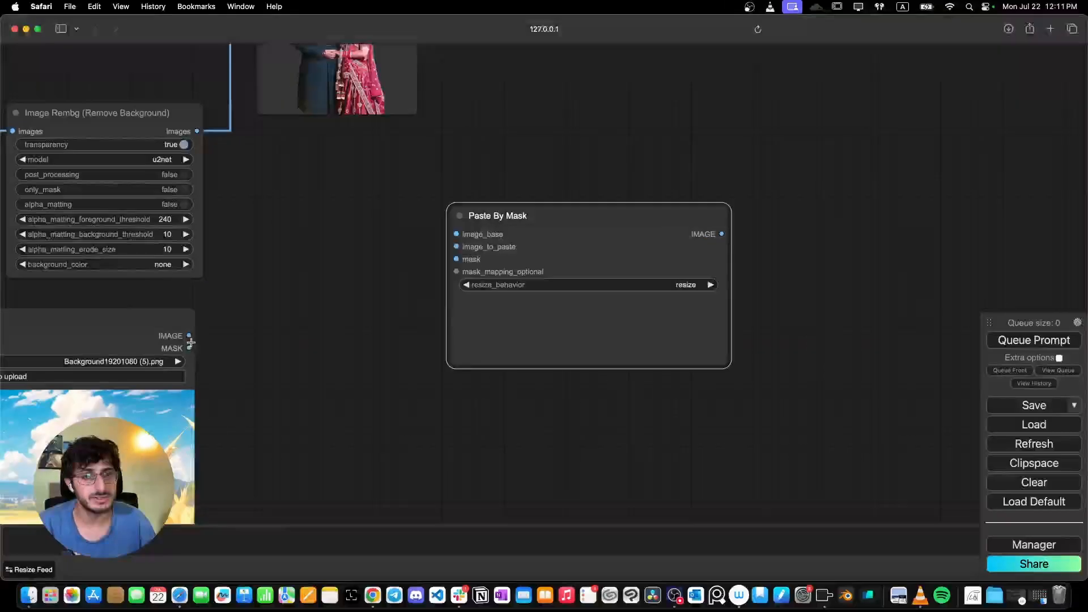
{"action": "left_click_drag", "start_coordinate": [189, 336], "coordinate": [458, 234]}
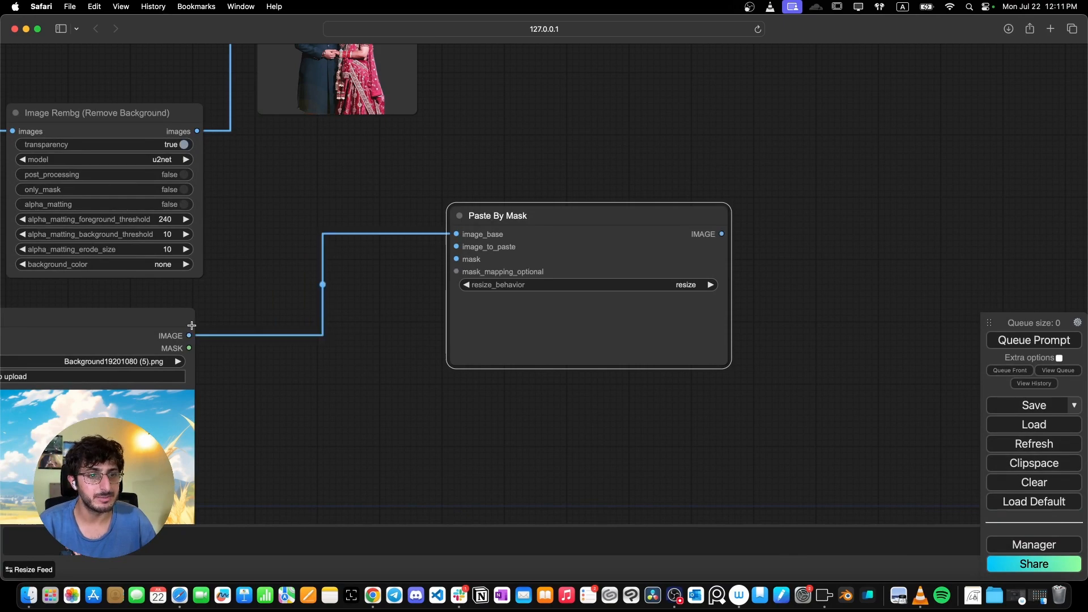
- Connect the background-removed image from Image Rembg to the Paste By Mask image_to_paste input
{"action": "left_click_drag", "start_coordinate": [139, 422], "coordinate": [119, 485]}
{"action": "left_click_drag", "start_coordinate": [489, 232], "coordinate": [533, 262]}
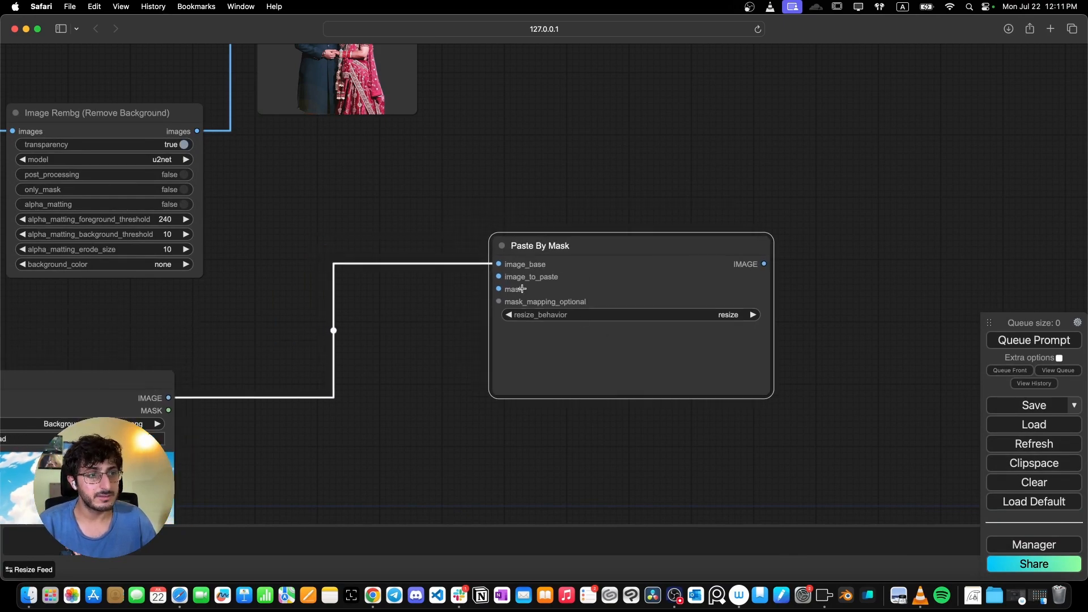
{"action": "scroll", "coordinate": [522, 289], "scroll_direction": "down", "scroll_amount": 4}
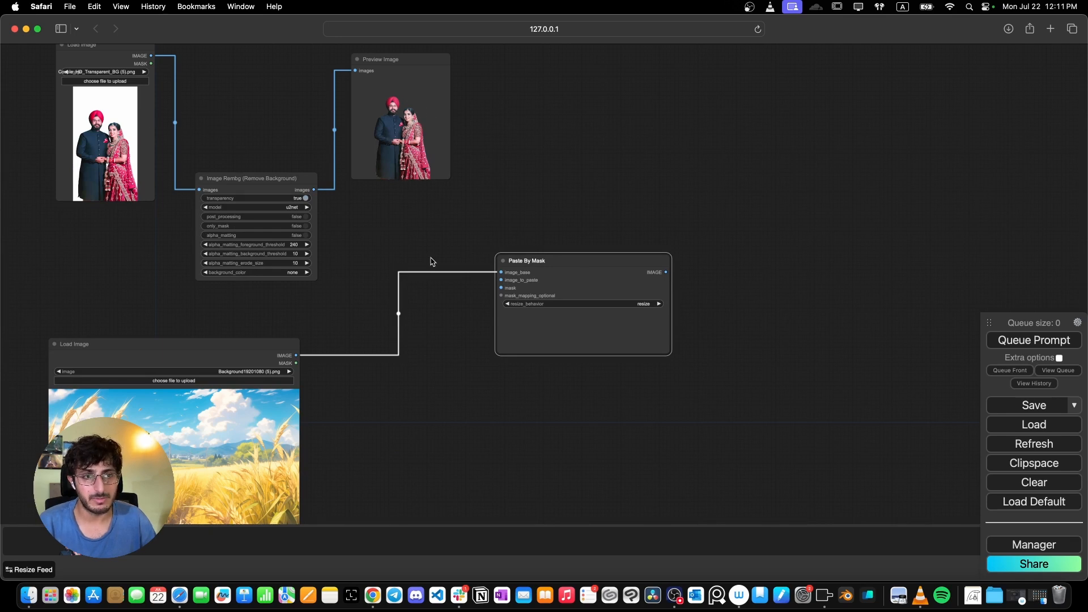
{"action": "left_click_drag", "start_coordinate": [313, 191], "coordinate": [491, 313]}
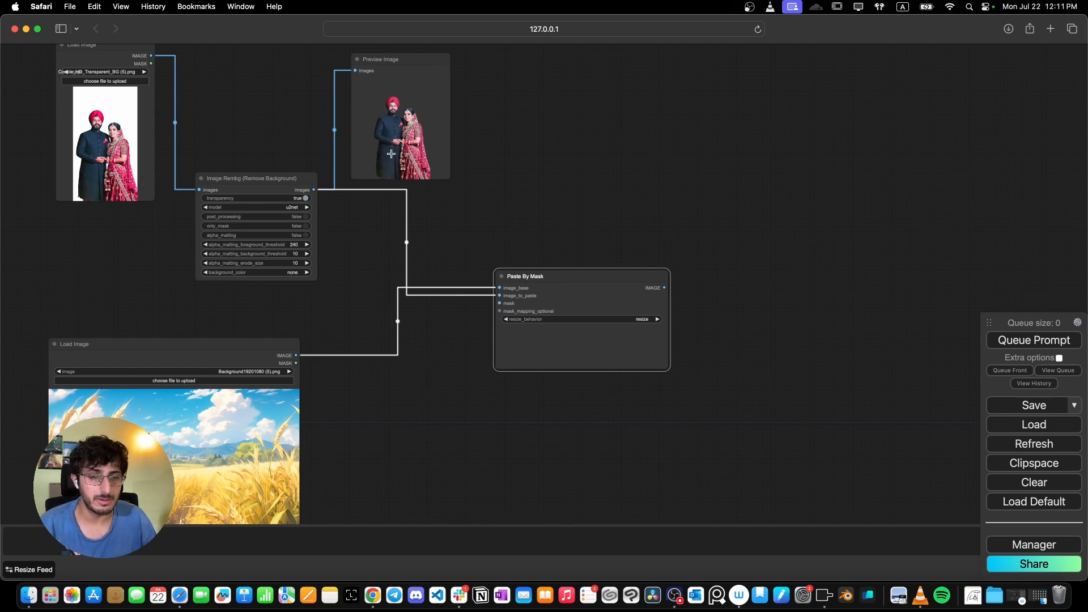
- Duplicate the background Load Image node and place the copy above the original
{"action": "scroll", "coordinate": [292, 298], "scroll_direction": "down", "scroll_amount": 2}
{"action": "left_click_drag", "start_coordinate": [292, 297], "coordinate": [310, 136]}
{"action": "scroll", "coordinate": [310, 136], "scroll_direction": "up", "scroll_amount": 2}
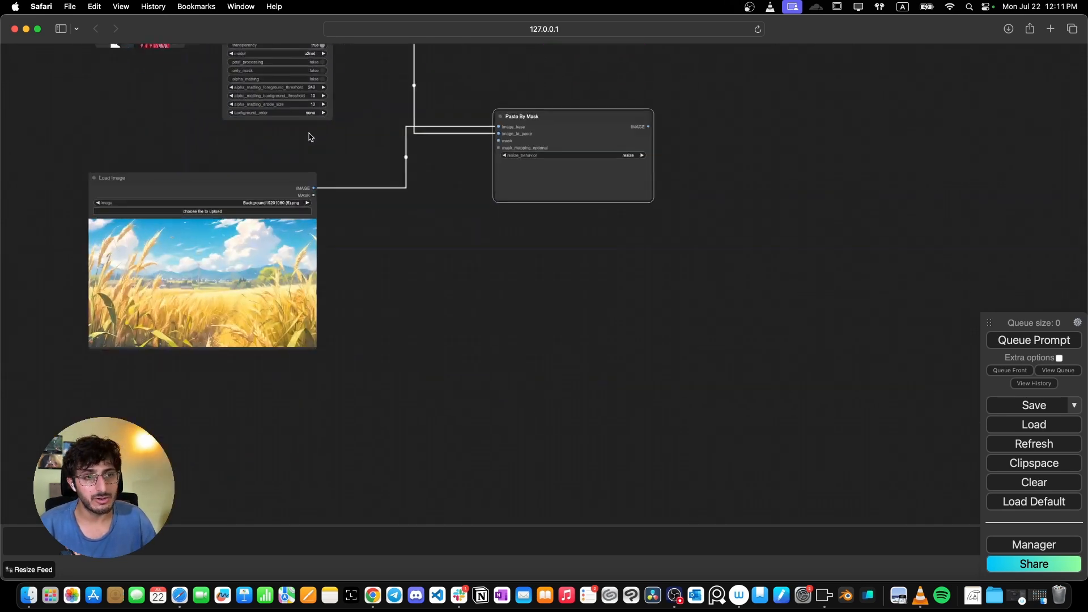
{"action": "left_click_drag", "start_coordinate": [256, 194], "coordinate": [299, 348]}
{"action": "key", "text": "super+c"}
{"action": "key", "text": "super+v"}
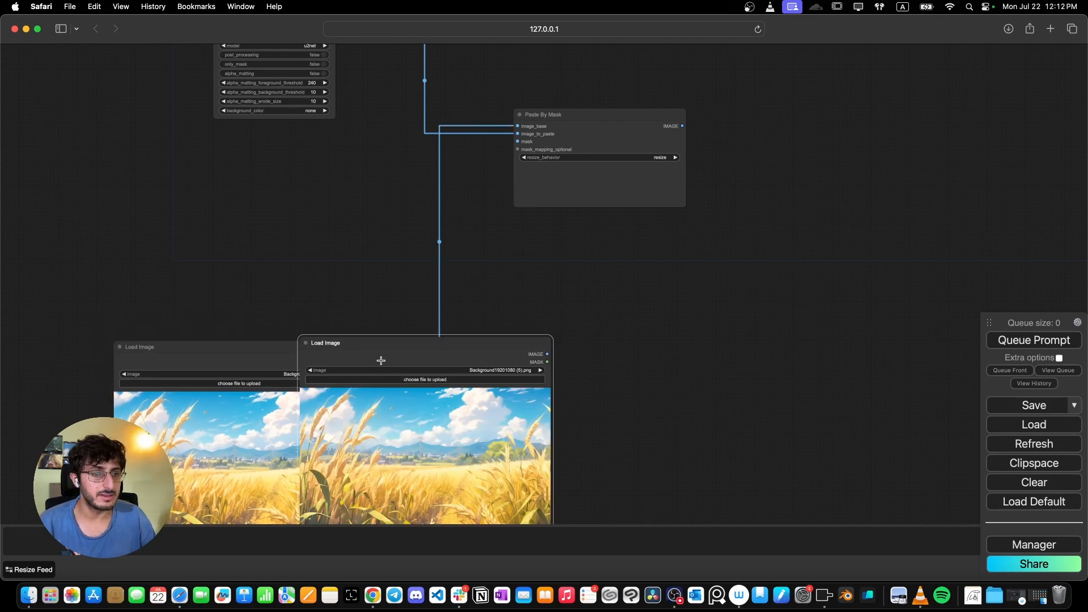
{"action": "left_click_drag", "start_coordinate": [389, 347], "coordinate": [218, 145]}
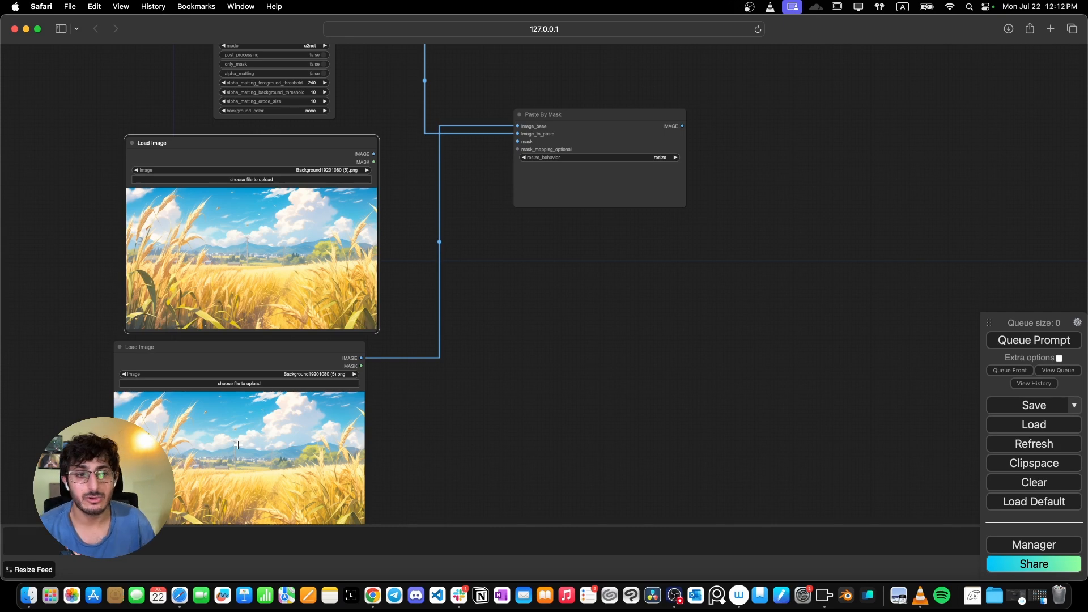
{"action": "left_click_drag", "start_coordinate": [247, 353], "coordinate": [253, 378]}
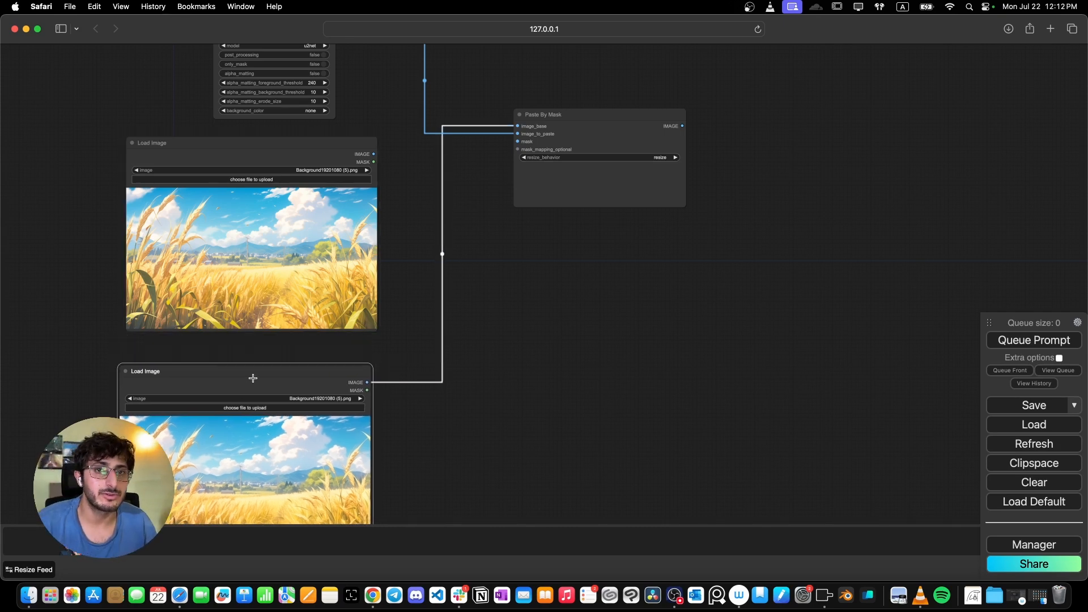
{"action": "left_click_drag", "start_coordinate": [262, 145], "coordinate": [263, 150]}
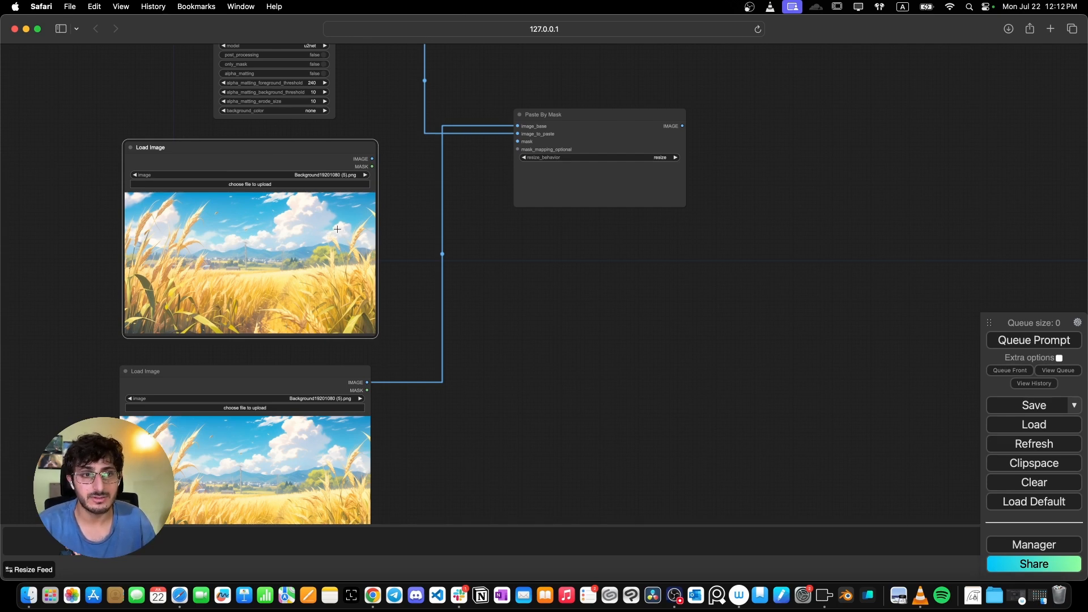
- Open the duplicated image in the Mask Editor, paint a tall rectangular mask over its centre, and save it to the node
{"action": "right_click", "coordinate": [257, 245]}
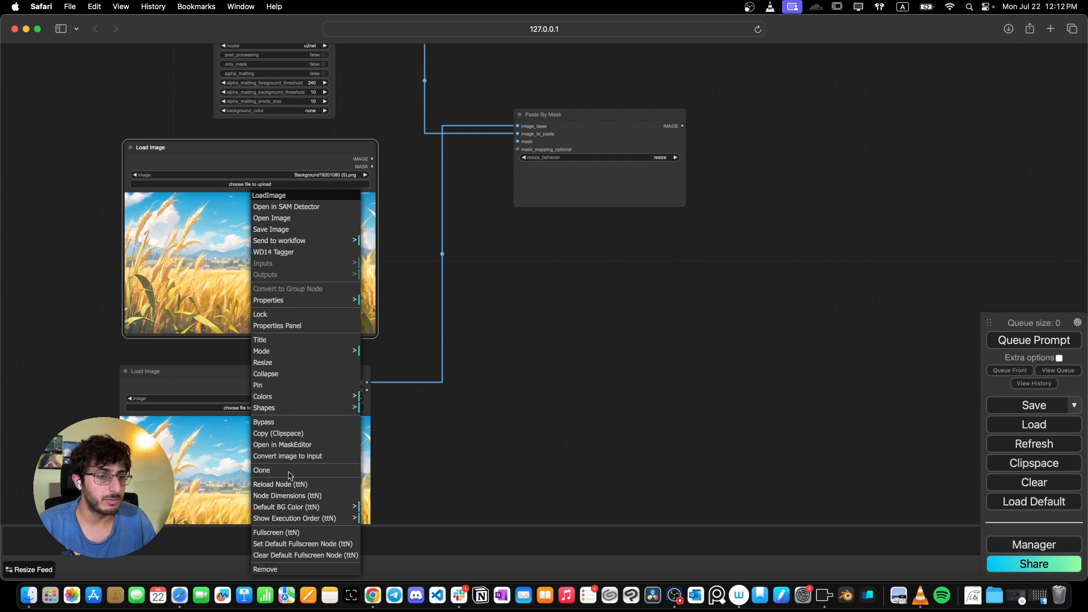
{"action": "left_click", "coordinate": [285, 445]}
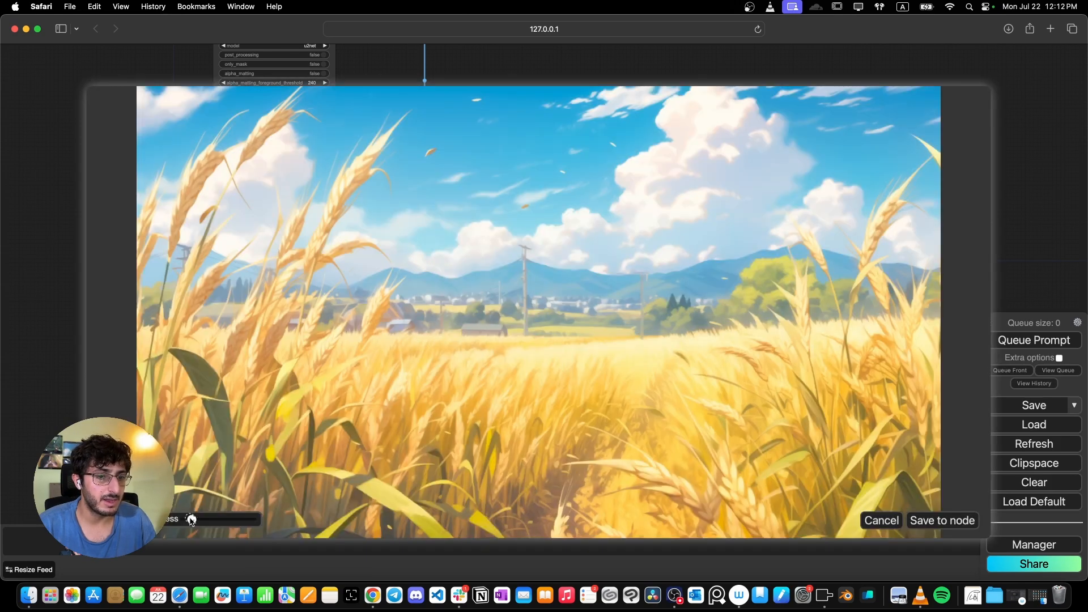
{"action": "left_click_drag", "start_coordinate": [193, 521], "coordinate": [218, 520]}
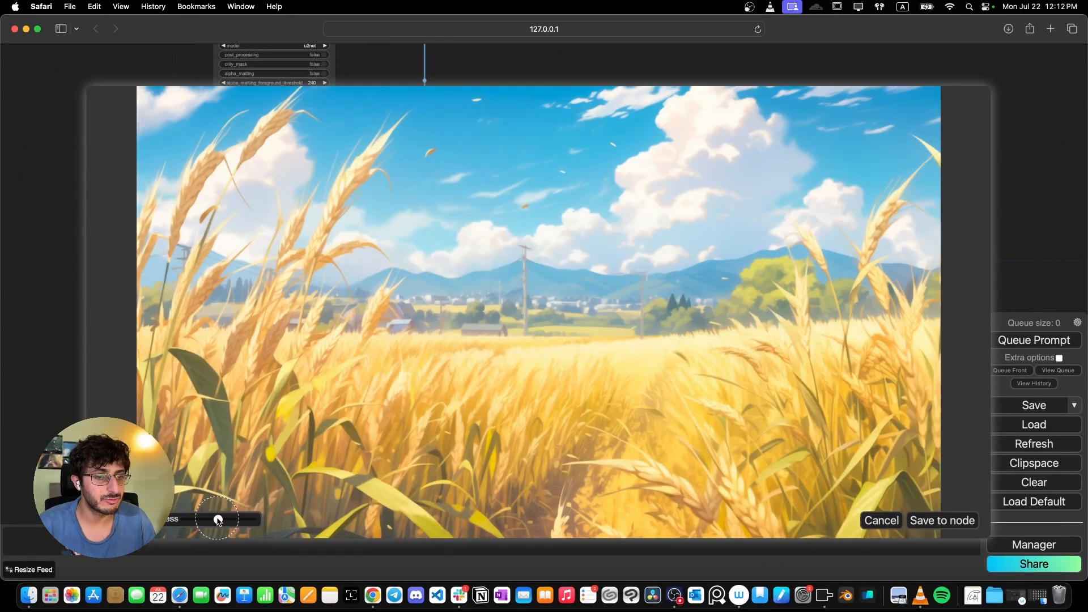
{"action": "mouse_move", "coordinate": [443, 114]}
{"action": "left_mouse_down"}
{"action": "mouse_move", "coordinate": [444, 503]}
{"action": "mouse_move", "coordinate": [678, 509]}
{"action": "left_mouse_up"}
{"action": "mouse_move", "coordinate": [444, 105]}
{"action": "left_mouse_down"}
{"action": "mouse_move", "coordinate": [648, 101]}
{"action": "mouse_move", "coordinate": [664, 132]}
{"action": "mouse_move", "coordinate": [698, 525]}
{"action": "left_mouse_up"}
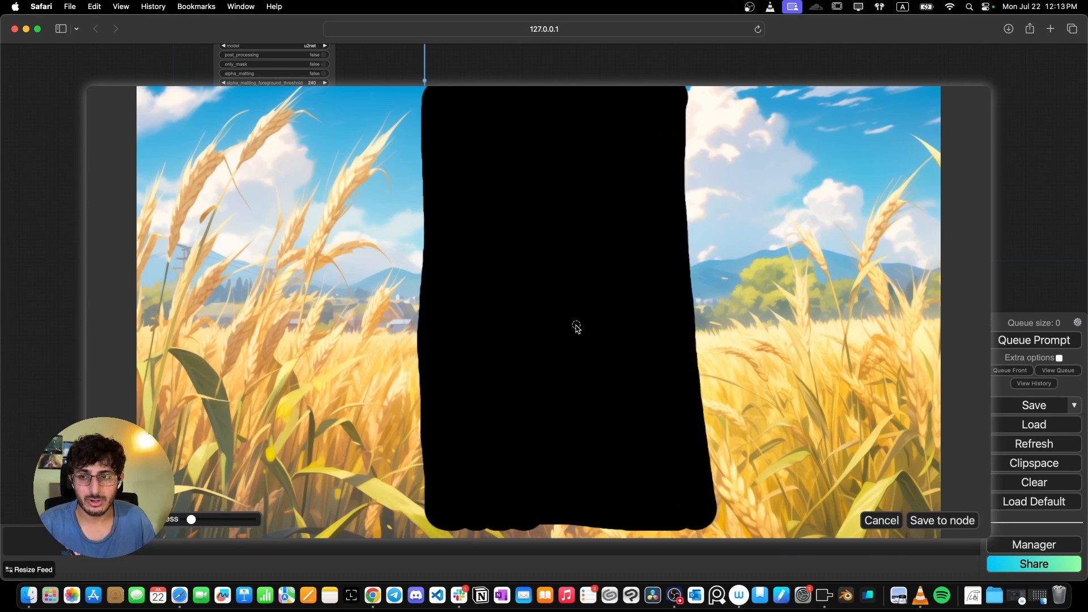
{"action": "left_click", "coordinate": [931, 522]}
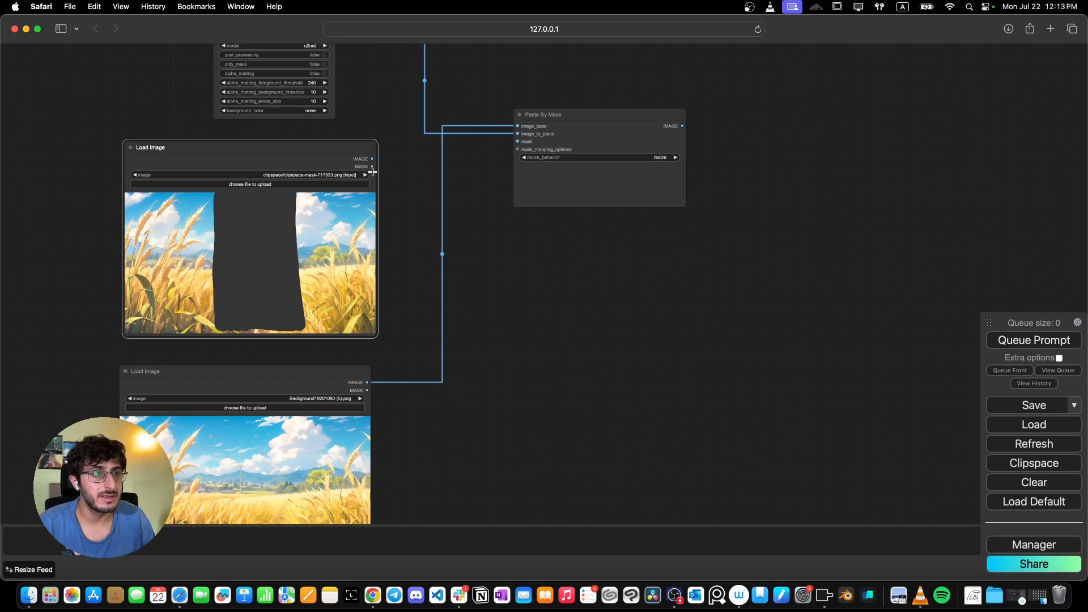
- Add a Convert Mask to Image node between the masked image and Paste By Mask
{"action": "left_click_drag", "start_coordinate": [319, 153], "coordinate": [272, 151]}
{"action": "scroll", "coordinate": [506, 138], "scroll_direction": "up", "scroll_amount": 4}
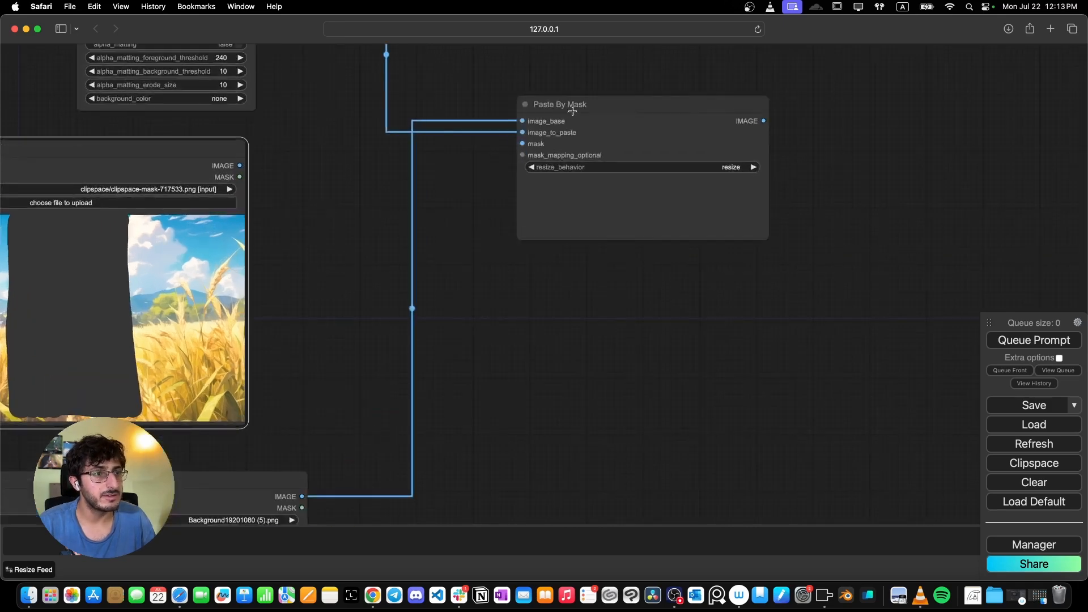
{"action": "left_click_drag", "start_coordinate": [573, 111], "coordinate": [714, 106]}
{"action": "double_click", "coordinate": [416, 200]}
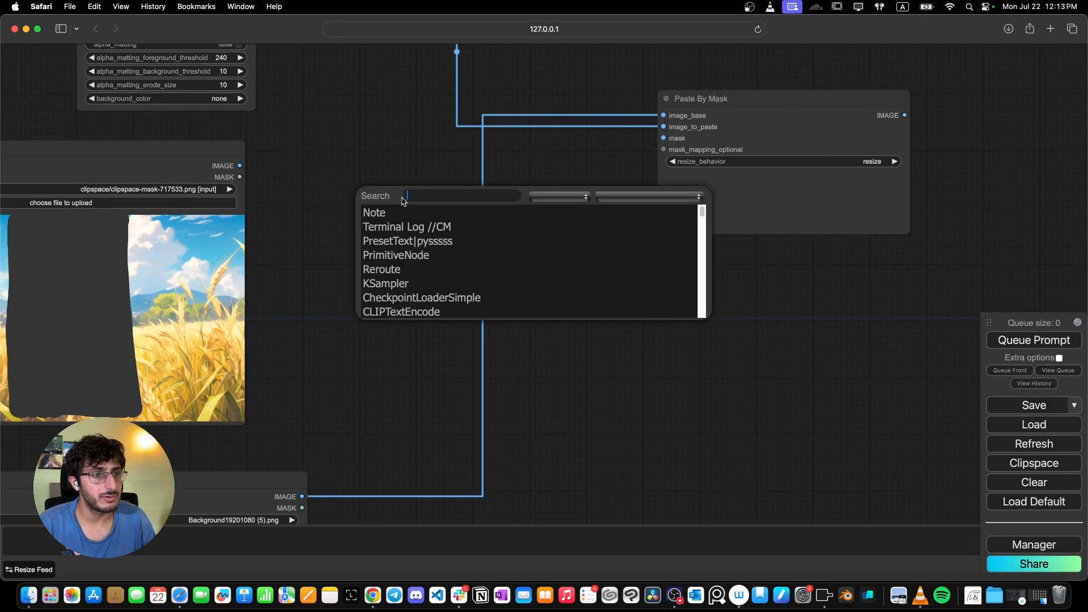
{"action": "type", "text": "mas"}
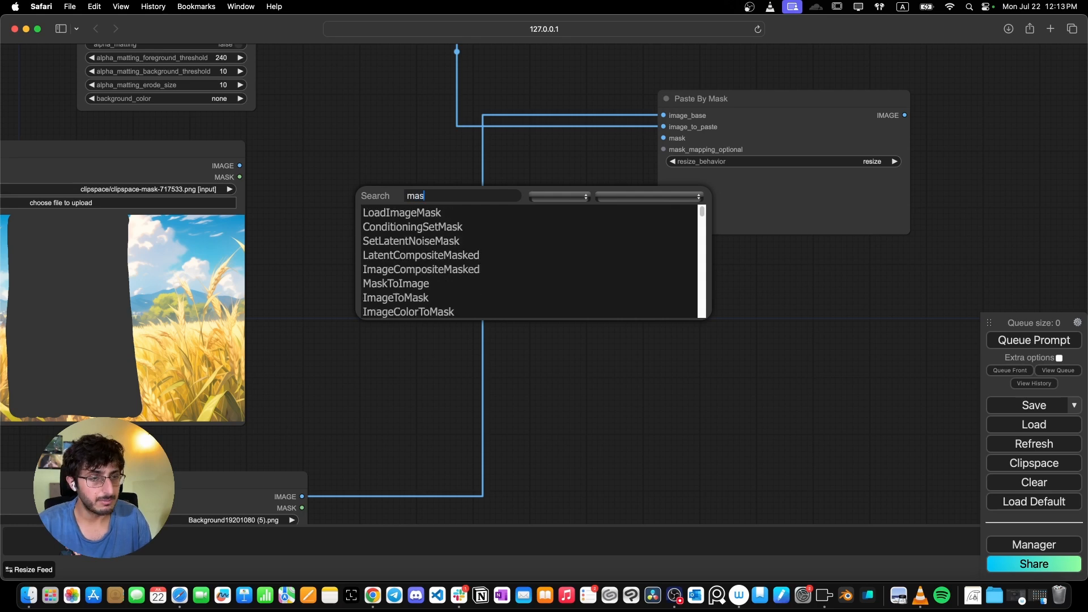
{"action": "key", "text": "Down"}
{"action": "key", "text": "Down"}
{"action": "key", "text": "Down"}
{"action": "key", "text": "Down"}
{"action": "key", "text": "Down"}
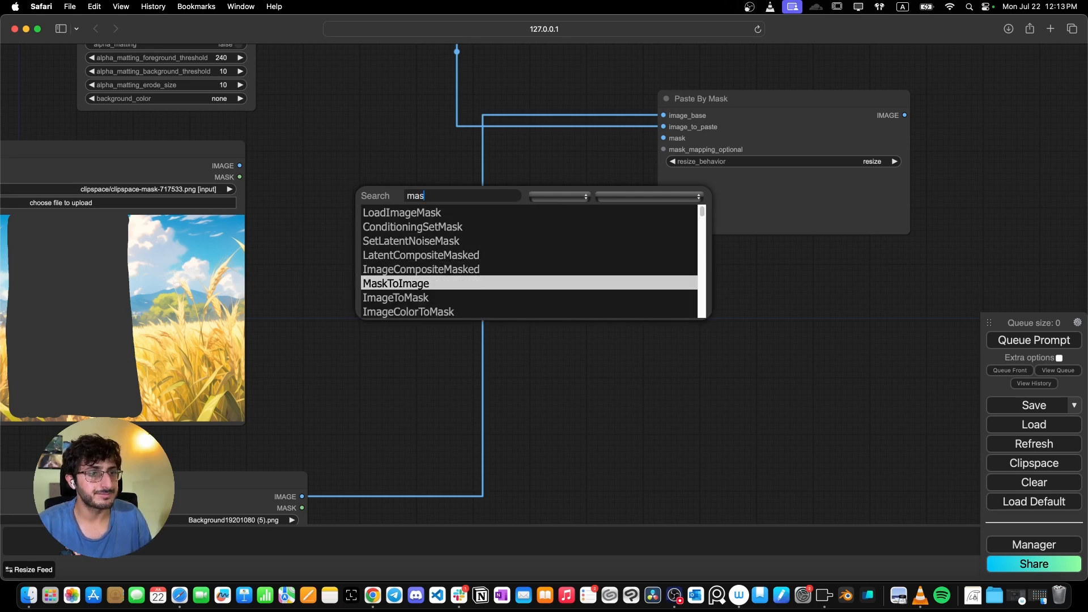
{"action": "key", "text": "Return"}
- Wire the masked image's MASK through Convert Mask to Image into the Paste By Mask mask input
{"action": "left_click_drag", "start_coordinate": [428, 185], "coordinate": [395, 168]}
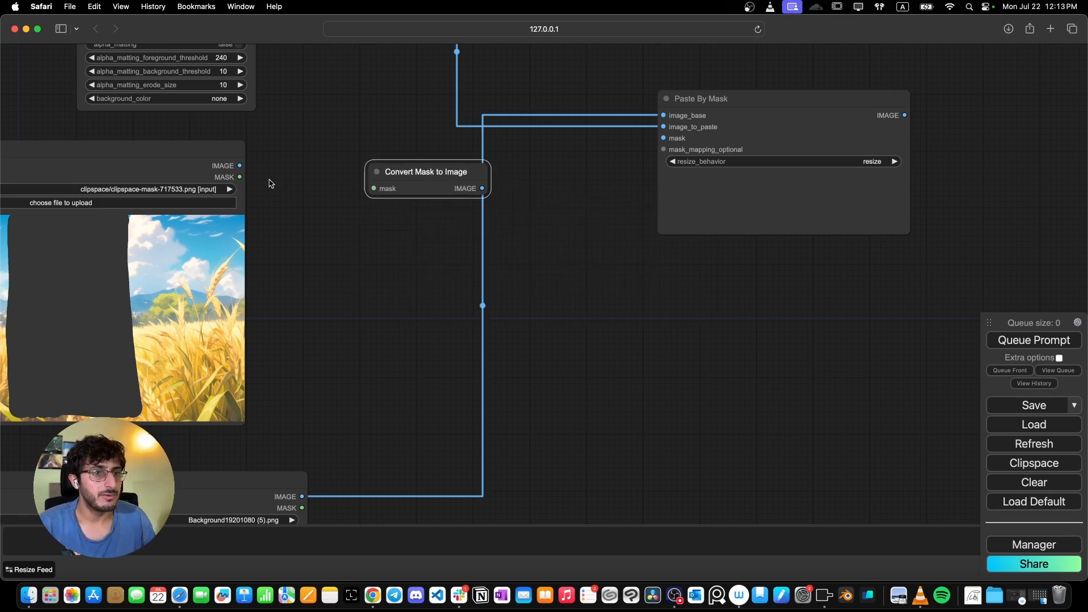
{"action": "left_click_drag", "start_coordinate": [239, 176], "coordinate": [377, 189]}
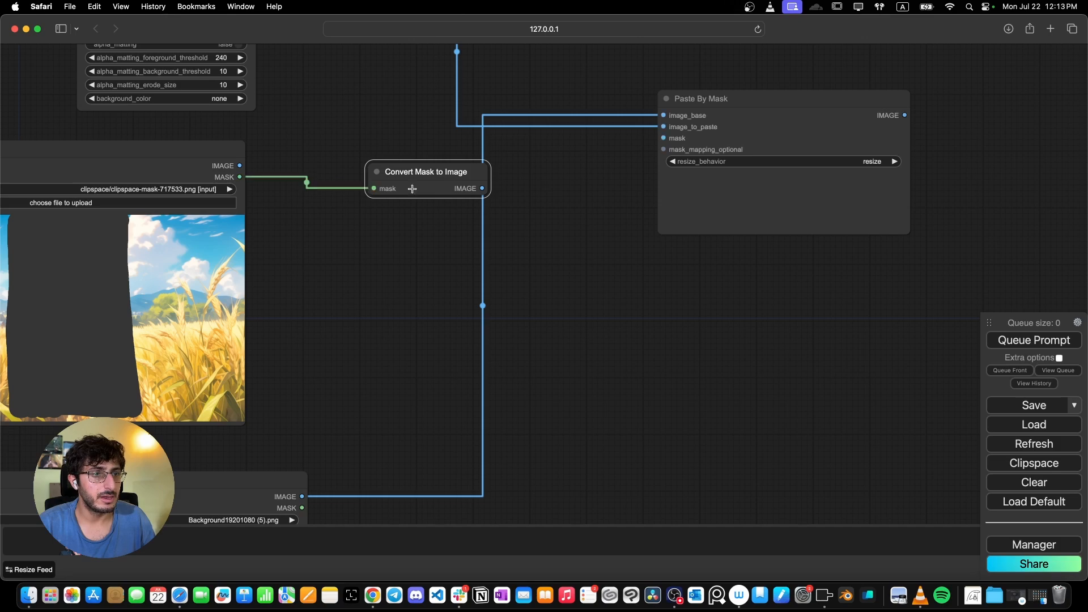
{"action": "left_click_drag", "start_coordinate": [482, 188], "coordinate": [664, 139]}
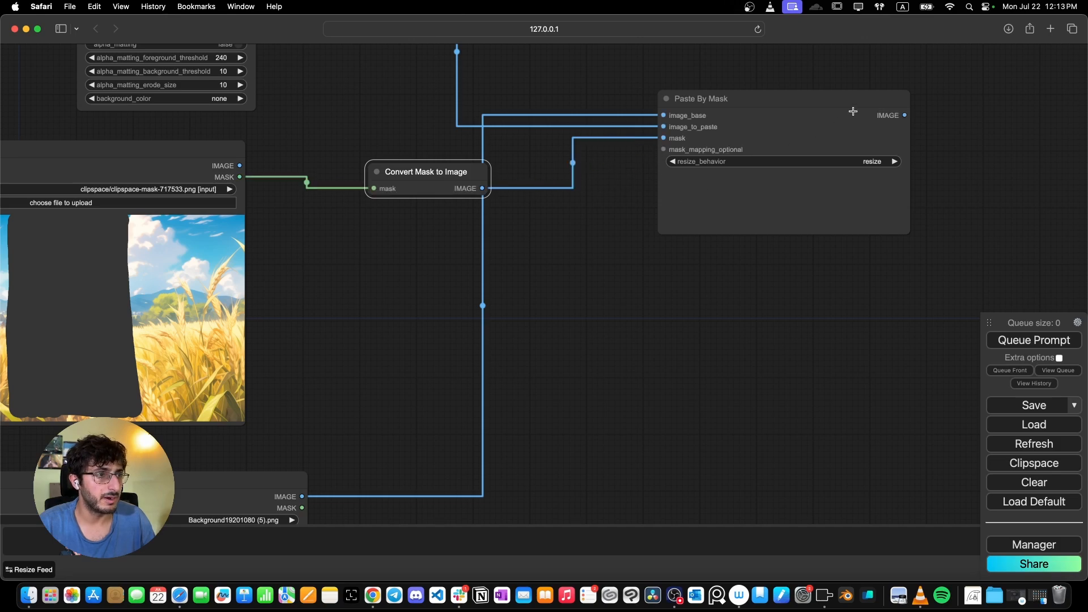
- Add a Preview Image node connected to the Paste By Mask output
{"action": "scroll", "coordinate": [809, 148], "scroll_direction": "down", "scroll_amount": 4}
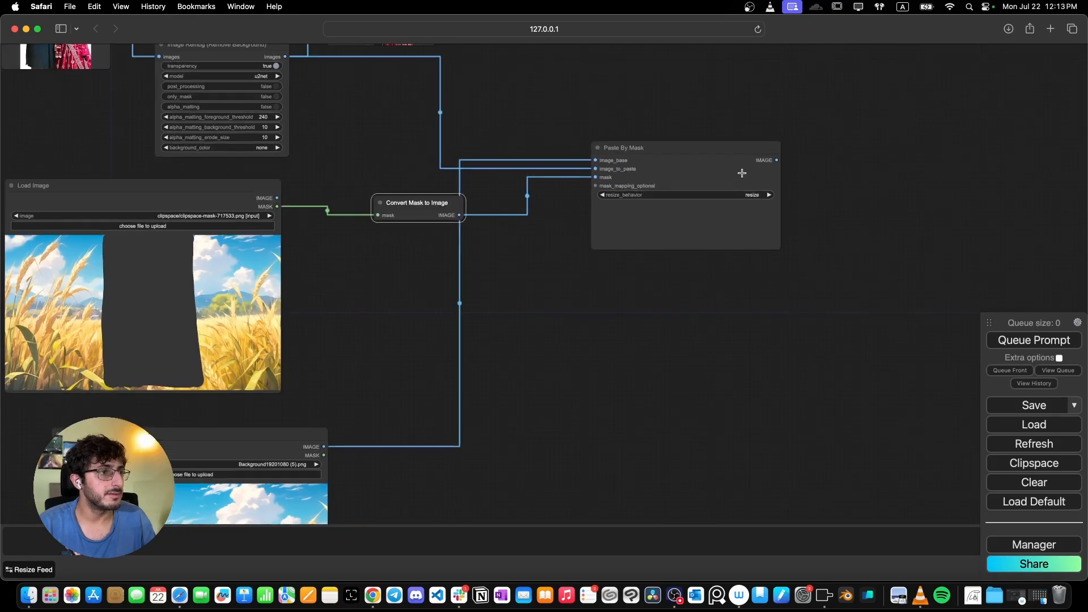
{"action": "left_click_drag", "start_coordinate": [782, 159], "coordinate": [822, 187]}
{"action": "left_click", "coordinate": [828, 187]}
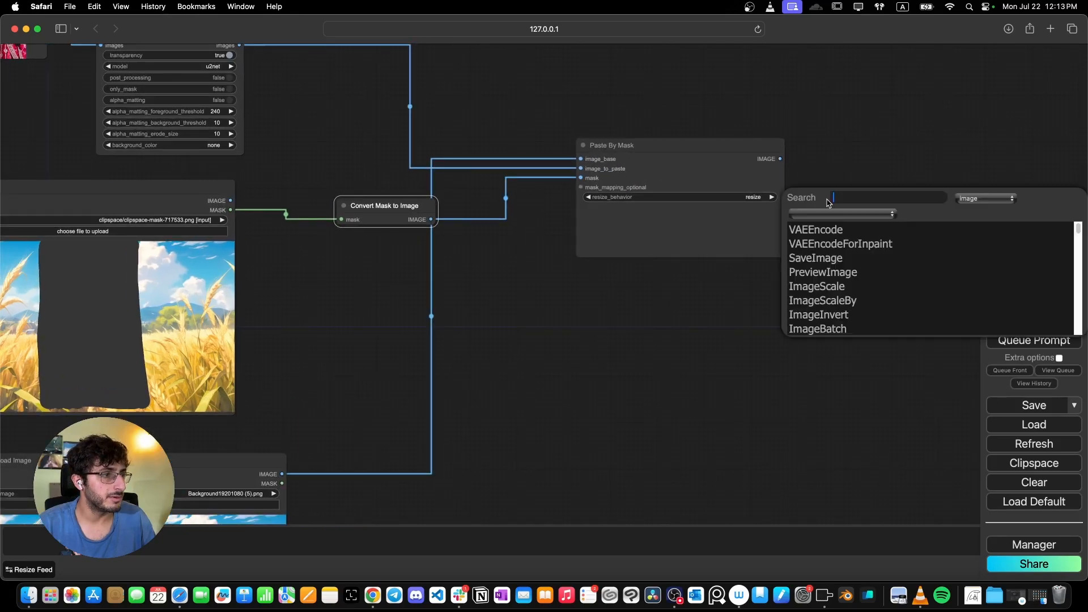
{"action": "type", "text": "preview"}
{"action": "key", "text": "Return"}
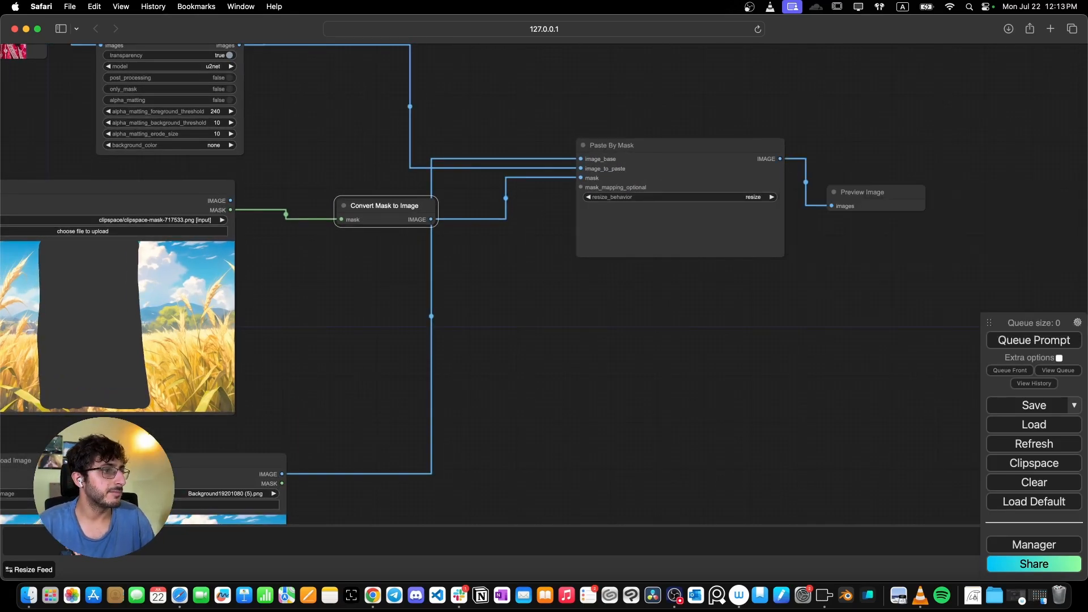
{"action": "scroll", "coordinate": [757, 228], "scroll_direction": "up", "scroll_amount": 2}
{"action": "scroll", "coordinate": [656, 328], "scroll_direction": "down", "scroll_amount": 8}
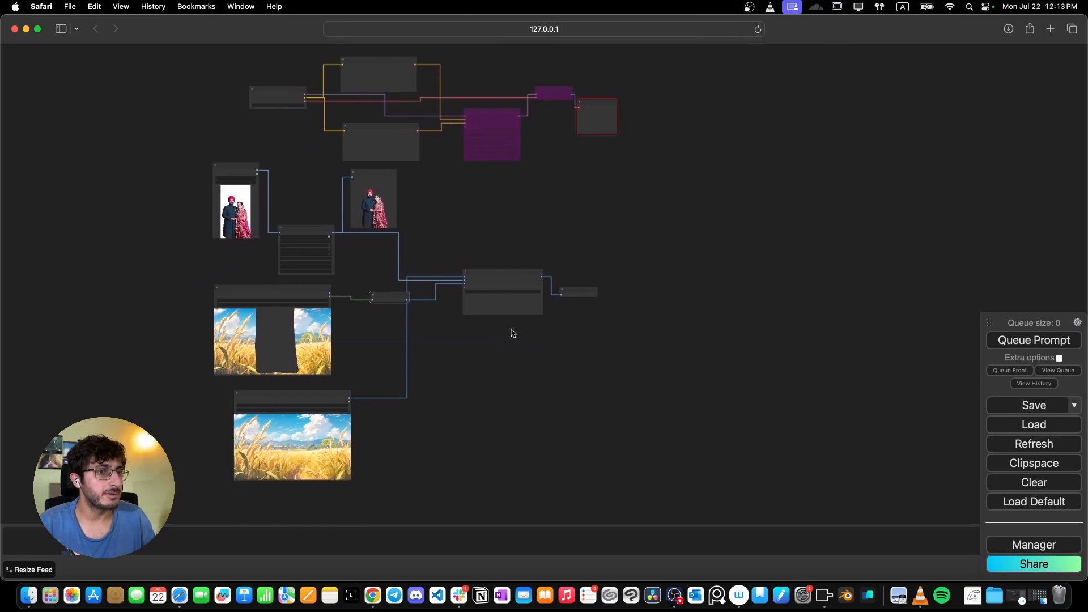
{"action": "scroll", "coordinate": [513, 334], "scroll_direction": "up", "scroll_amount": 5}
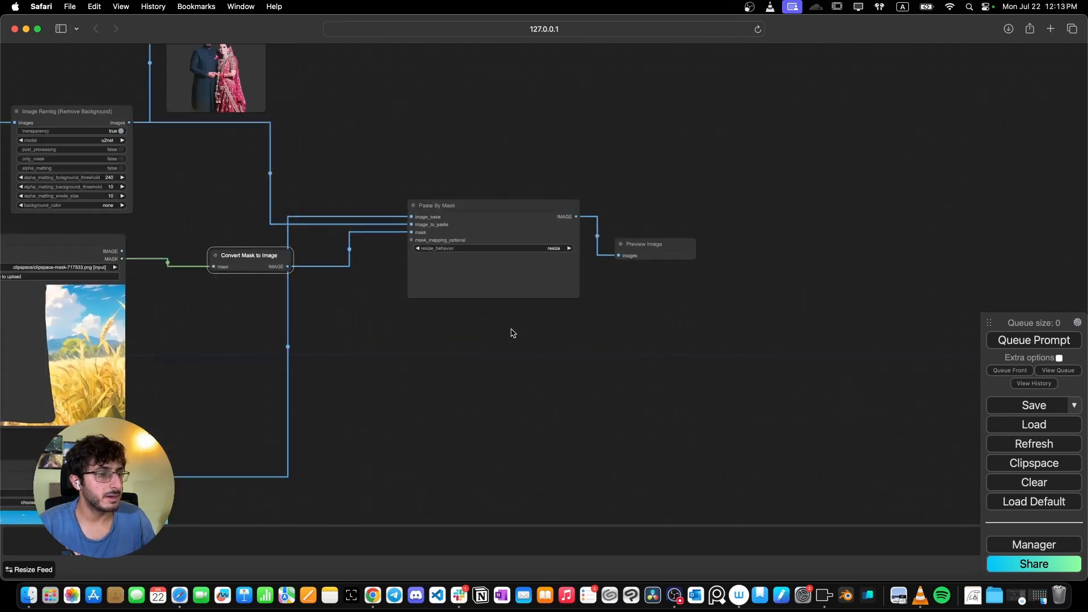
- Run the workflow and enlarge the Preview Image node attached to Paste By Mask
{"action": "left_click", "coordinate": [1041, 341]}
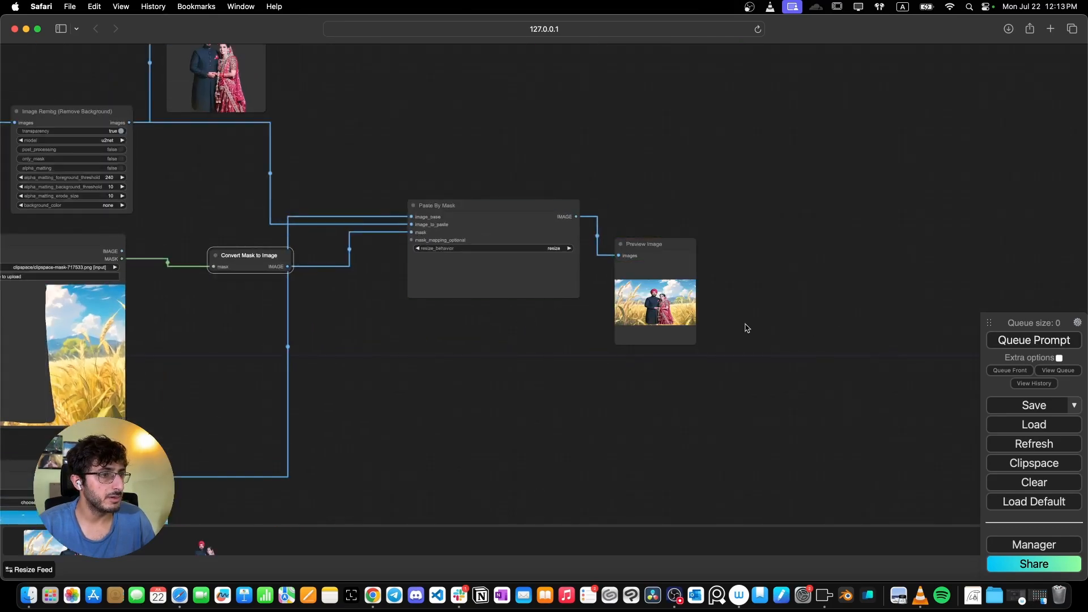
{"action": "scroll", "coordinate": [677, 309], "scroll_direction": "up", "scroll_amount": 5}
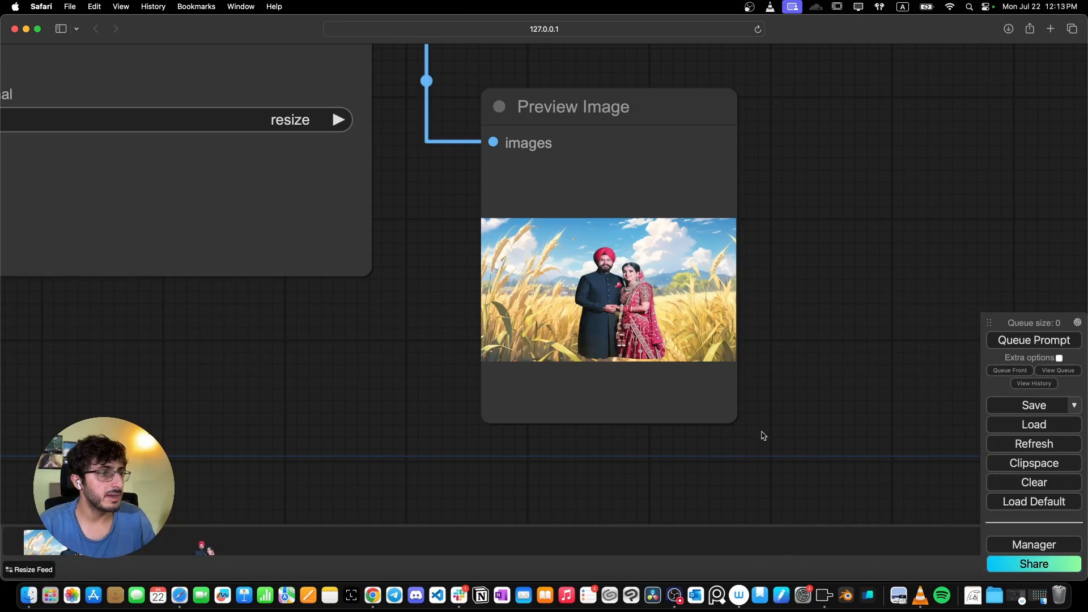
{"action": "left_click_drag", "start_coordinate": [736, 422], "coordinate": [774, 475]}
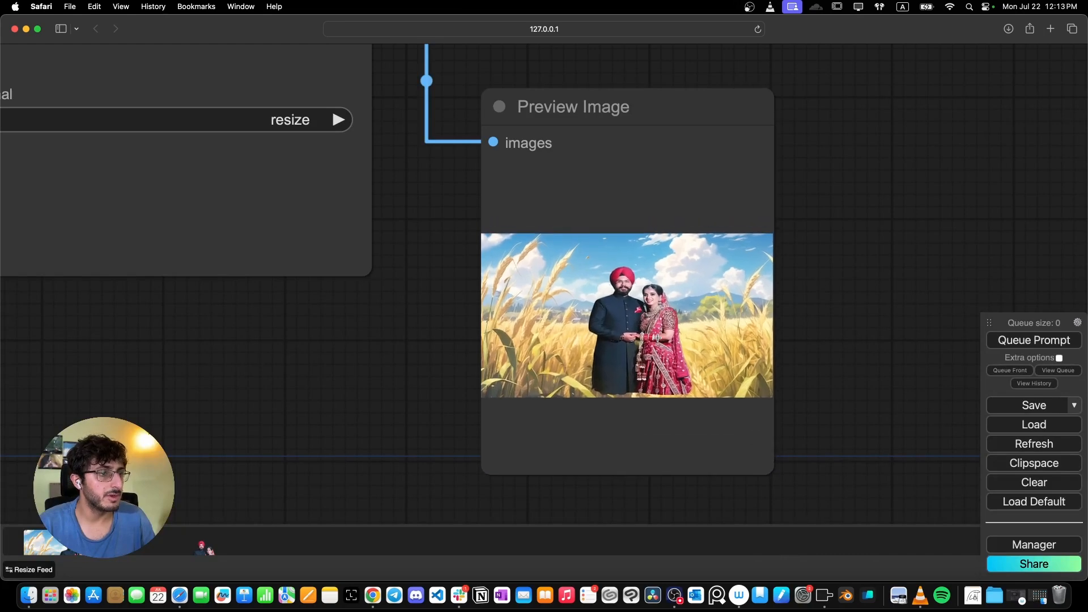
{"action": "scroll", "coordinate": [657, 338], "scroll_direction": "down", "scroll_amount": 6}
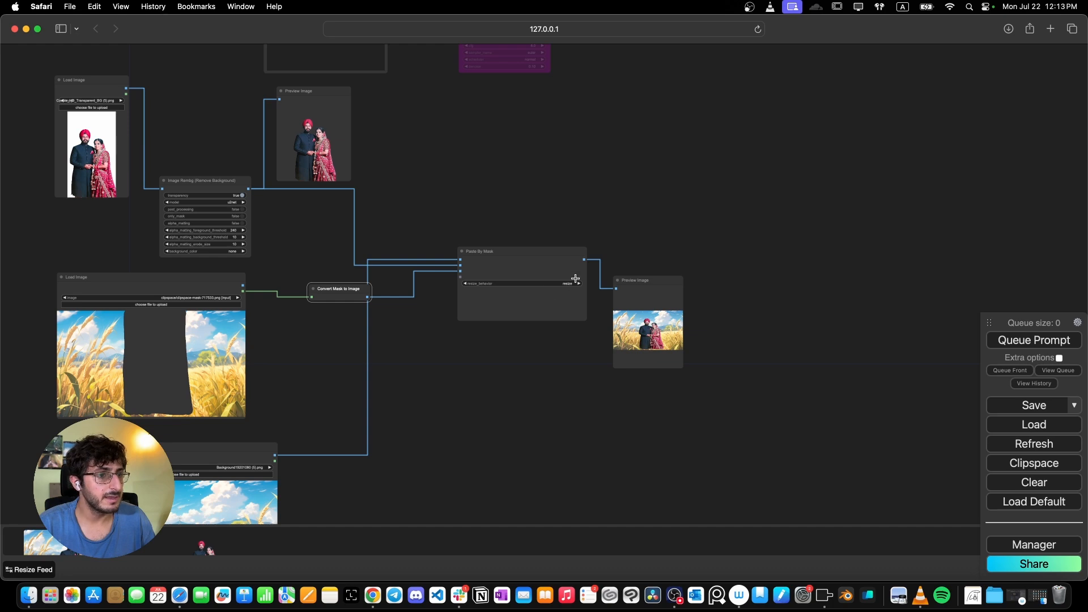
- Set Paste By Mask's resize_behavior to keep_ratio_fill and run the workflow again
{"action": "scroll", "coordinate": [646, 306], "scroll_direction": "up", "scroll_amount": 10}
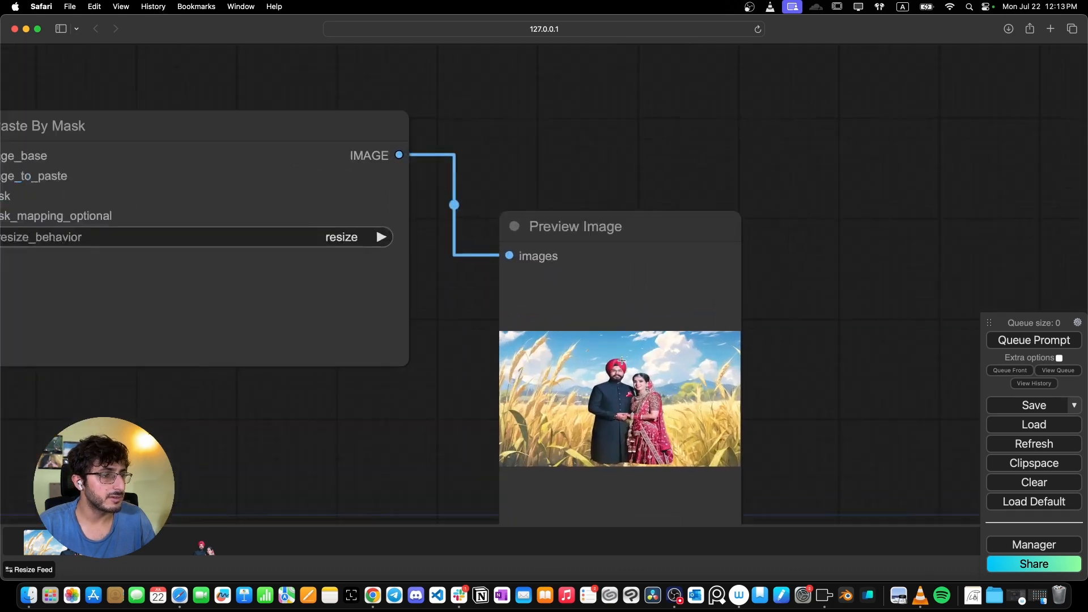
{"action": "scroll", "coordinate": [622, 361], "scroll_direction": "up", "scroll_amount": 3}
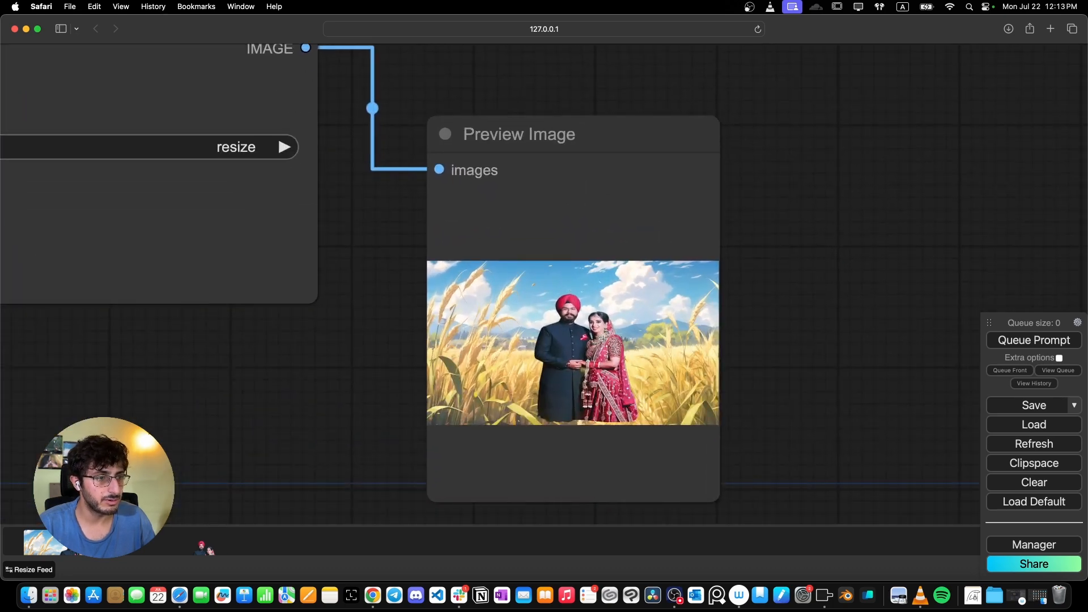
{"action": "scroll", "coordinate": [602, 339], "scroll_direction": "down", "scroll_amount": 3}
{"action": "left_click", "coordinate": [299, 195]}
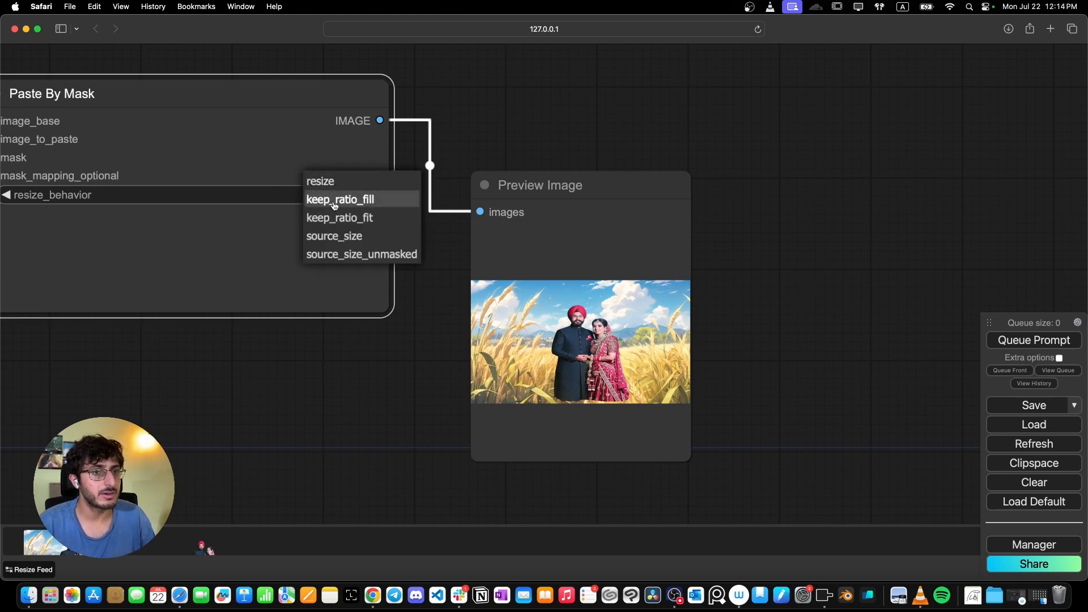
{"action": "left_click", "coordinate": [335, 200]}
{"action": "left_click", "coordinate": [1002, 341]}
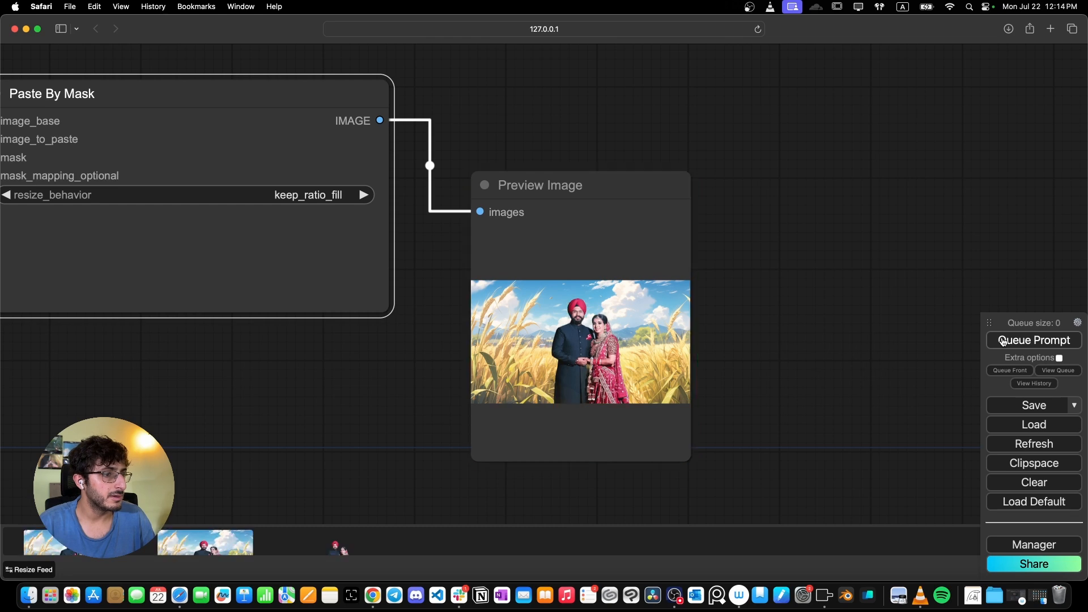
- Switch Paste By Mask's resize_behavior to source_size and run the workflow
{"action": "scroll", "coordinate": [591, 344], "scroll_direction": "up", "scroll_amount": 5}
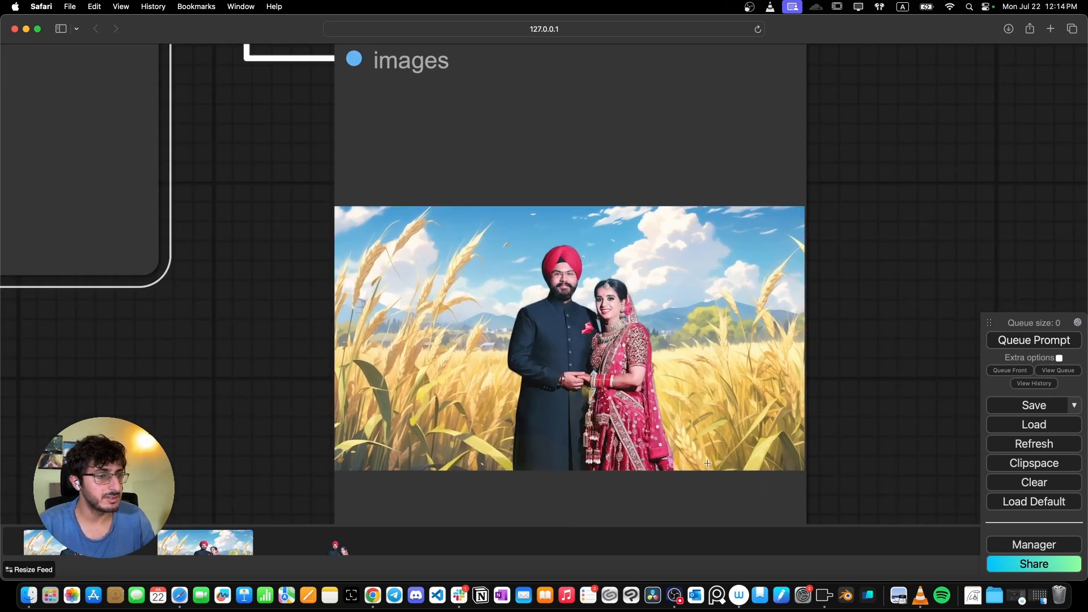
{"action": "scroll", "coordinate": [578, 396], "scroll_direction": "down", "scroll_amount": 4}
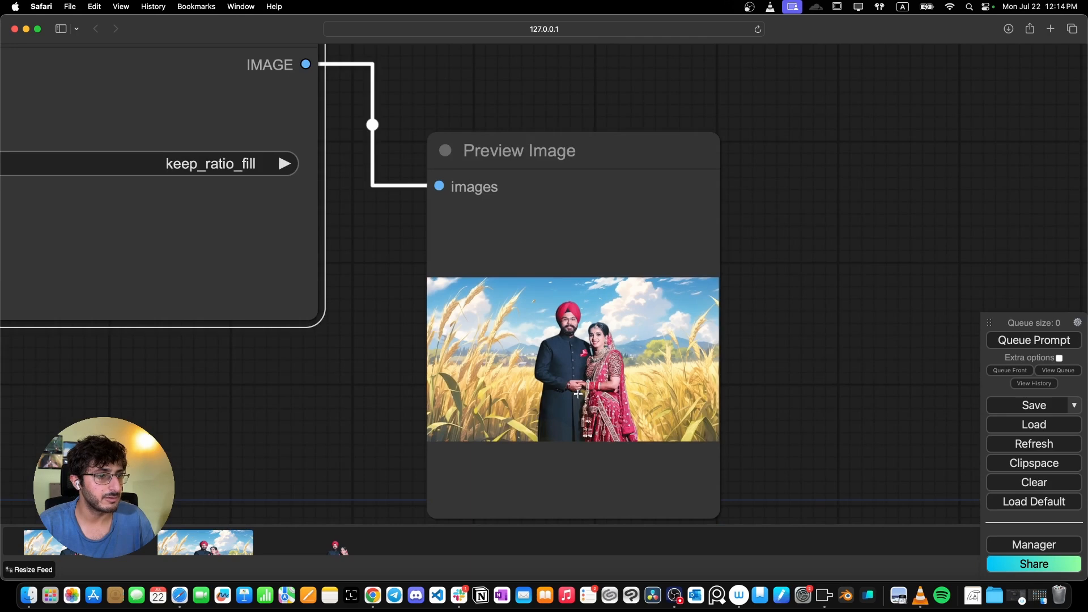
{"action": "left_click", "coordinate": [242, 177]}
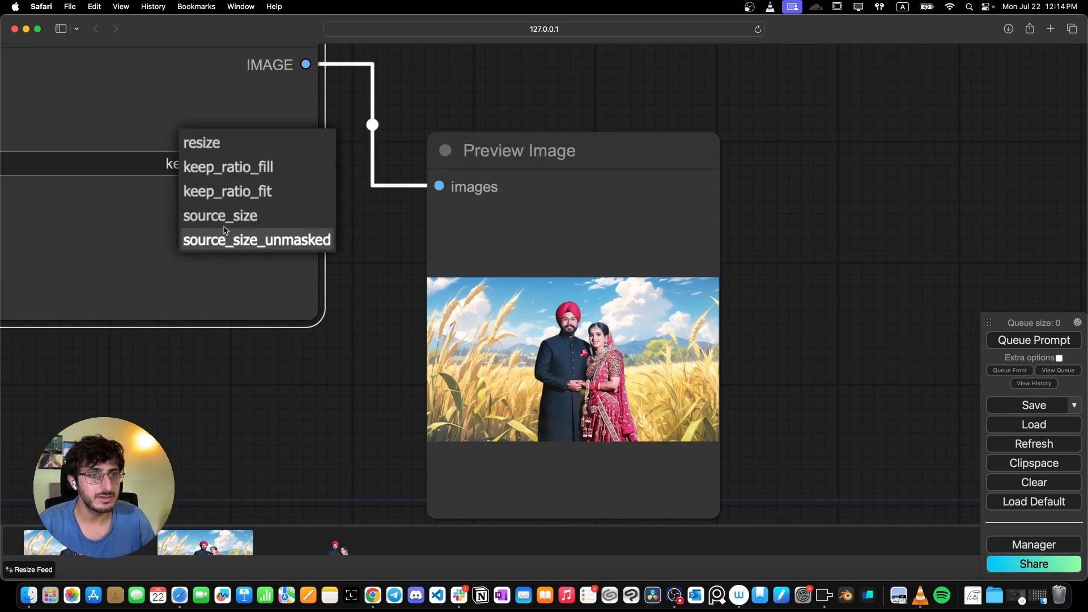
{"action": "left_click", "coordinate": [245, 217]}
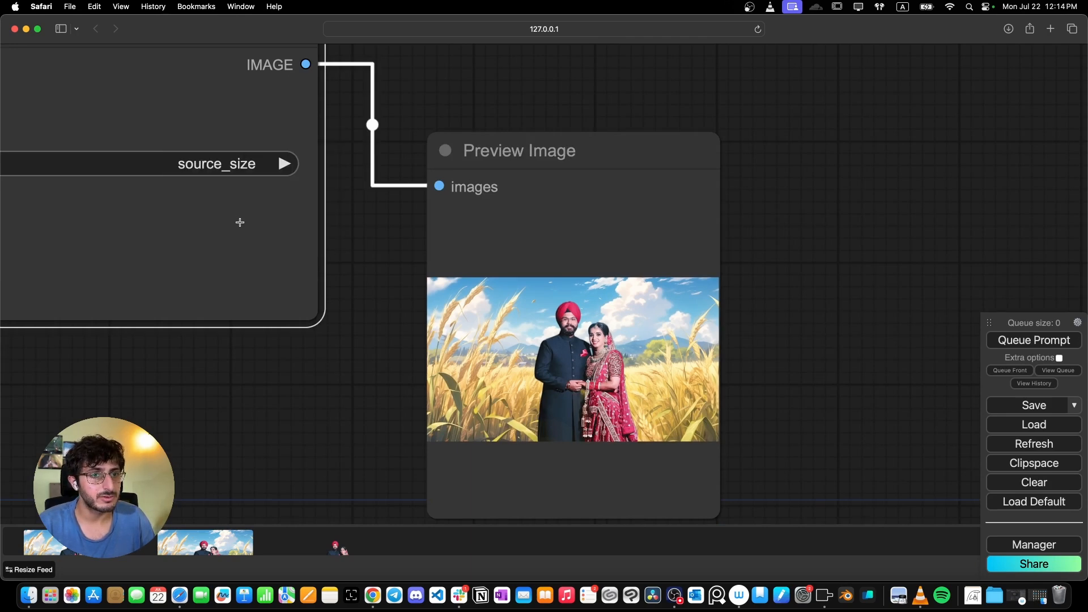
{"action": "left_click", "coordinate": [1023, 340]}
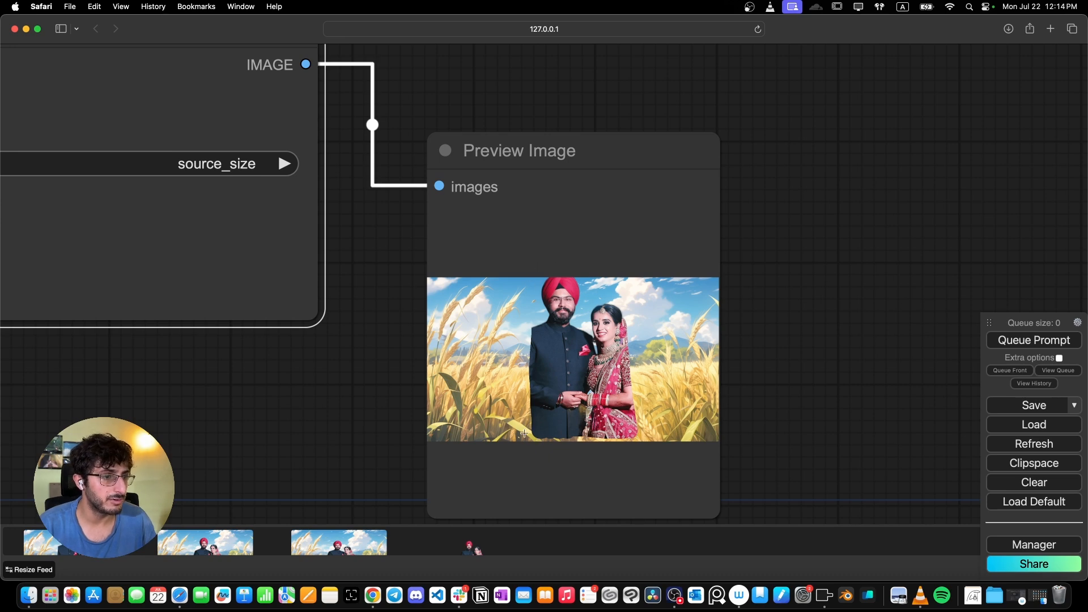
- Set Paste By Mask's resize_behavior back to keep_ratio_fill and rerun the workflow
{"action": "scroll", "coordinate": [542, 374], "scroll_direction": "down", "scroll_amount": 14}
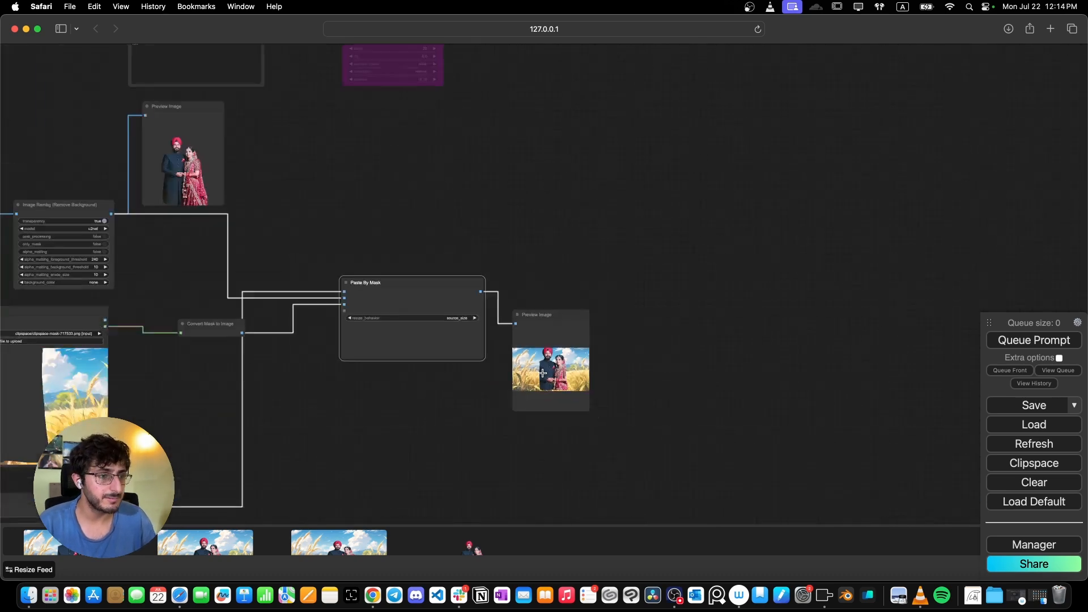
{"action": "left_click_drag", "start_coordinate": [194, 358], "coordinate": [427, 292]}
{"action": "scroll", "coordinate": [220, 293], "scroll_direction": "up", "scroll_amount": 4}
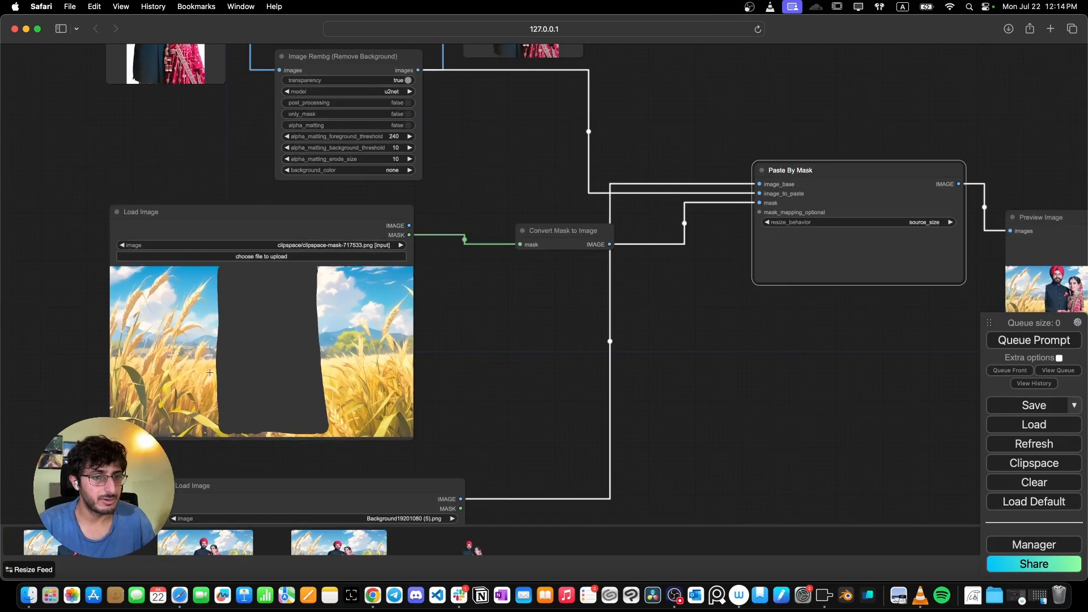
{"action": "scroll", "coordinate": [614, 340], "scroll_direction": "down", "scroll_amount": 3}
{"action": "left_click_drag", "start_coordinate": [615, 340], "coordinate": [267, 333]}
{"action": "scroll", "coordinate": [281, 306], "scroll_direction": "up", "scroll_amount": 10}
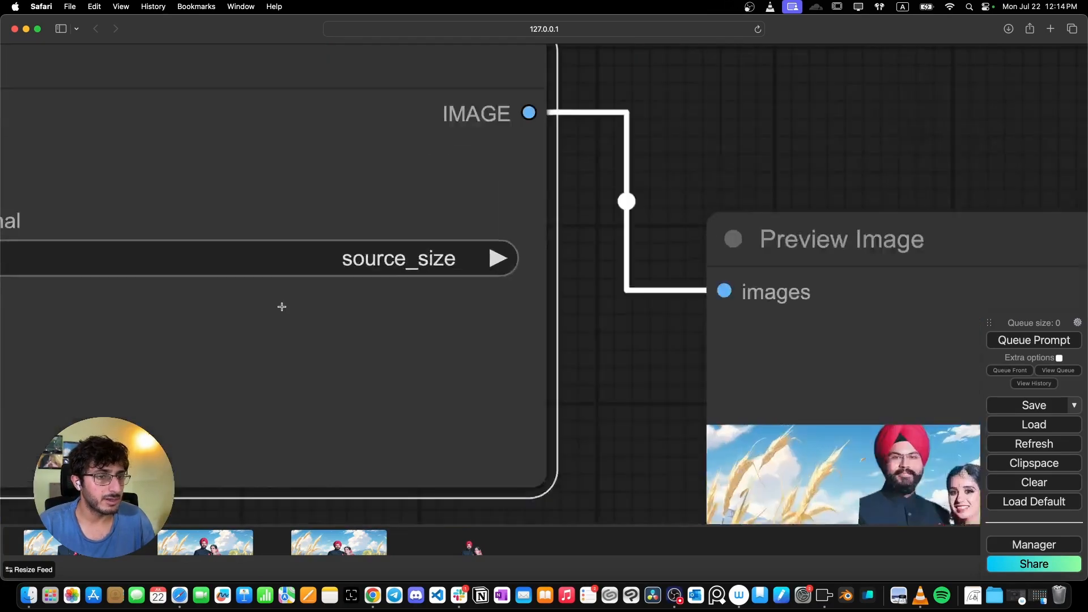
{"action": "left_click", "coordinate": [365, 269]}
{"action": "left_click", "coordinate": [370, 264]}
{"action": "scroll", "coordinate": [379, 276], "scroll_direction": "down", "scroll_amount": 8}
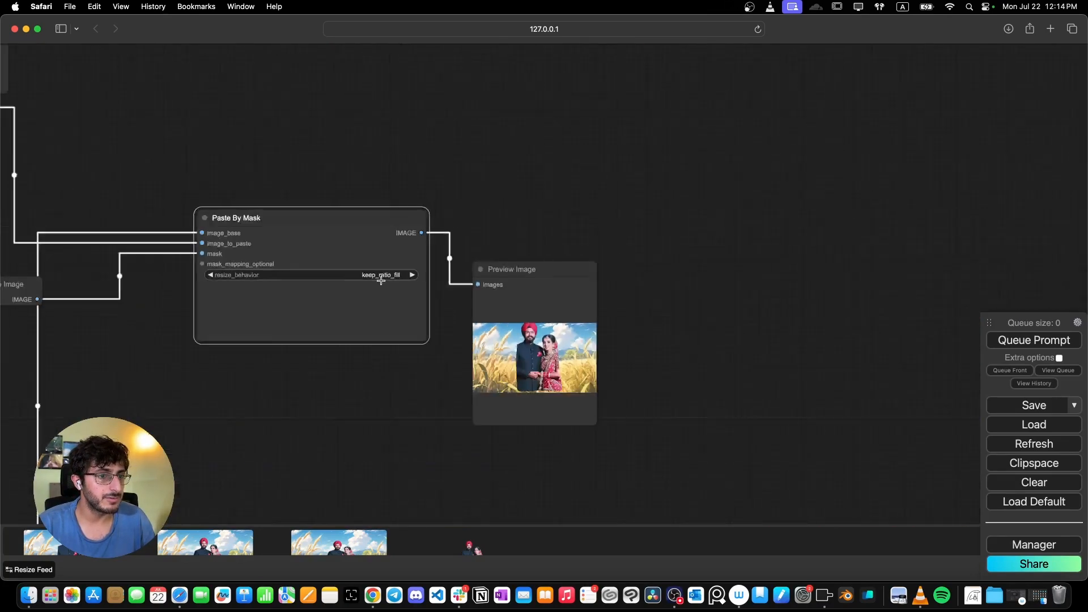
{"action": "left_click", "coordinate": [1034, 340]}
- Add a VAE Encode node fed by the Paste By Mask IMAGE output
{"action": "scroll", "coordinate": [541, 374], "scroll_direction": "up", "scroll_amount": 5}
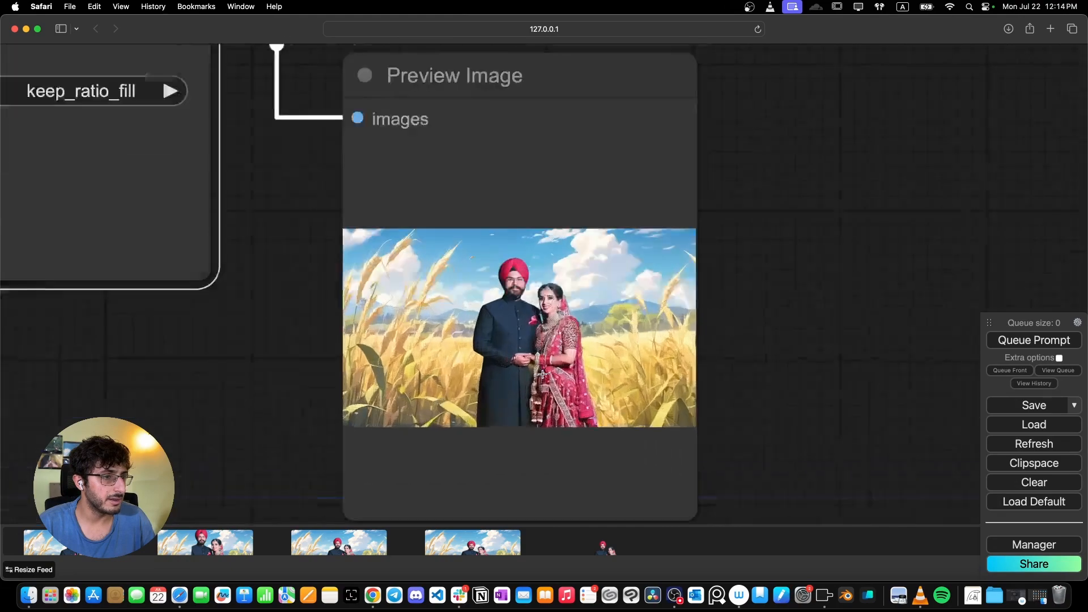
{"action": "scroll", "coordinate": [421, 291], "scroll_direction": "down", "scroll_amount": 6}
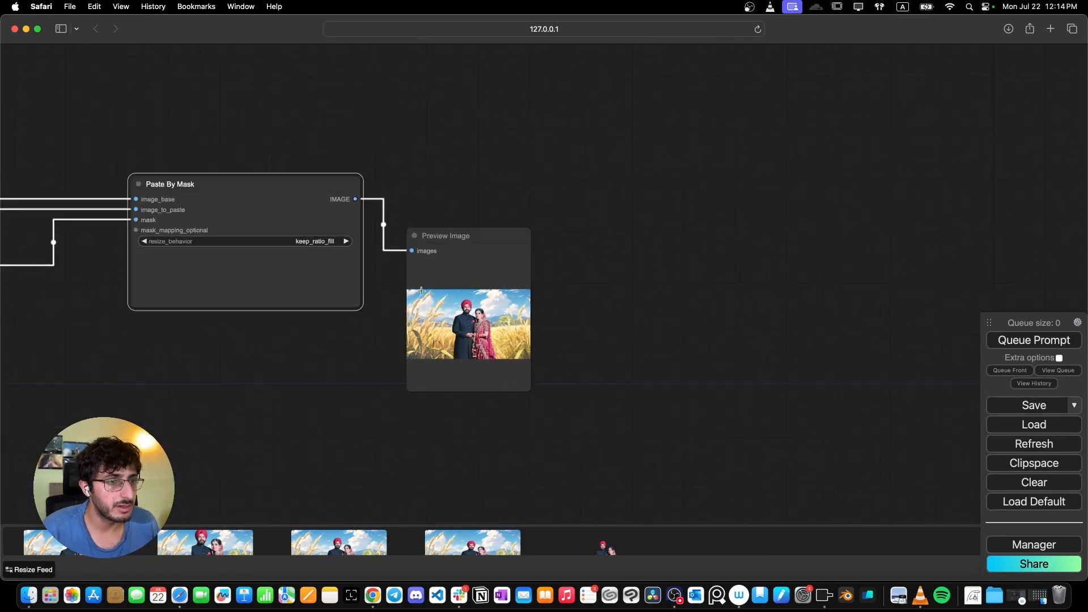
{"action": "left_click_drag", "start_coordinate": [356, 198], "coordinate": [402, 149]}
{"action": "left_click", "coordinate": [422, 155]}
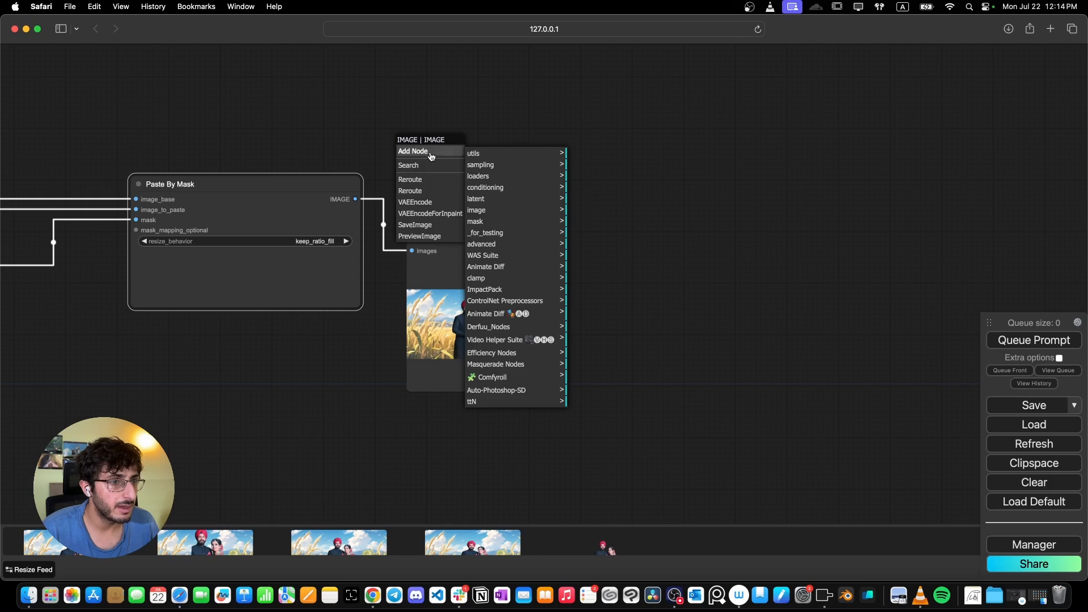
{"action": "left_click", "coordinate": [428, 165]}
{"action": "left_click", "coordinate": [432, 178]}
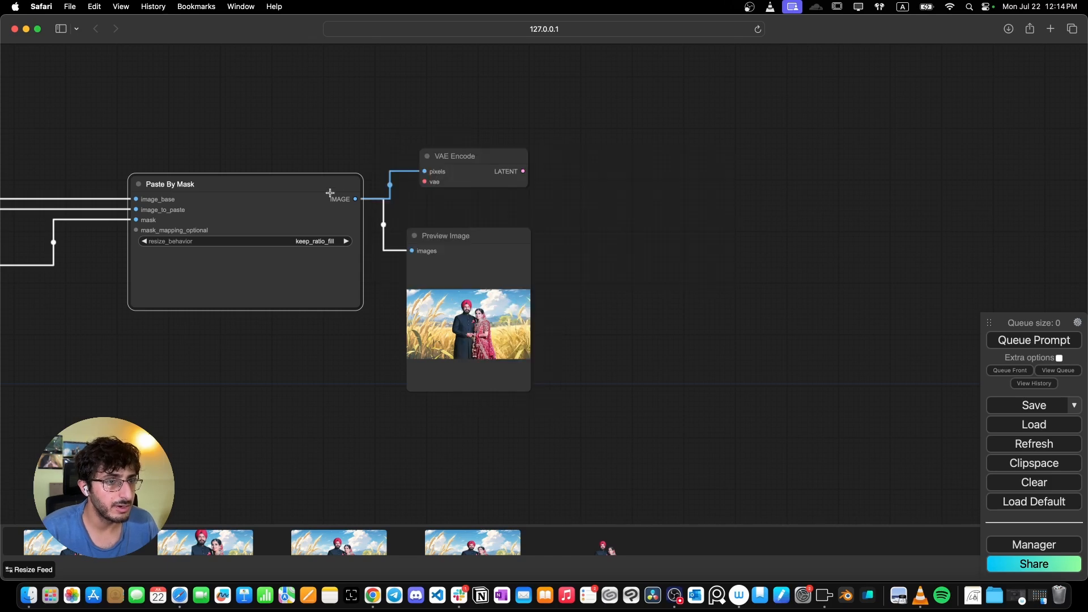
- Move the KSampler, VAE Decode, its Preview Image and both CLIP Text Encode nodes next to the VAE Encode node
{"action": "scroll", "coordinate": [400, 225], "scroll_direction": "down", "scroll_amount": 5}
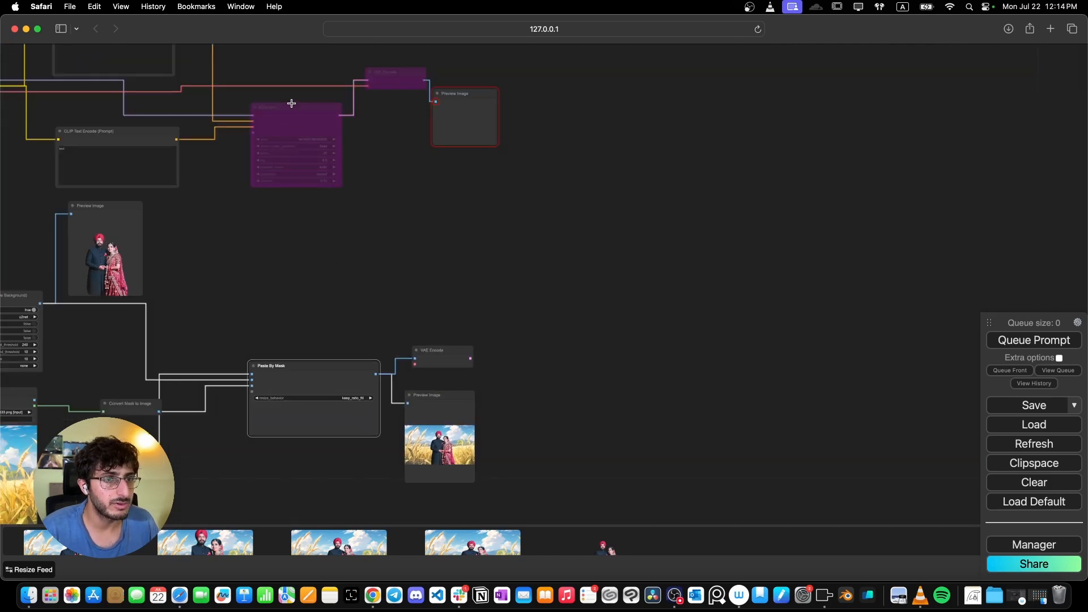
{"action": "left_click_drag", "start_coordinate": [293, 120], "coordinate": [524, 247]}
{"action": "left_click_drag", "start_coordinate": [498, 80], "coordinate": [625, 199]}
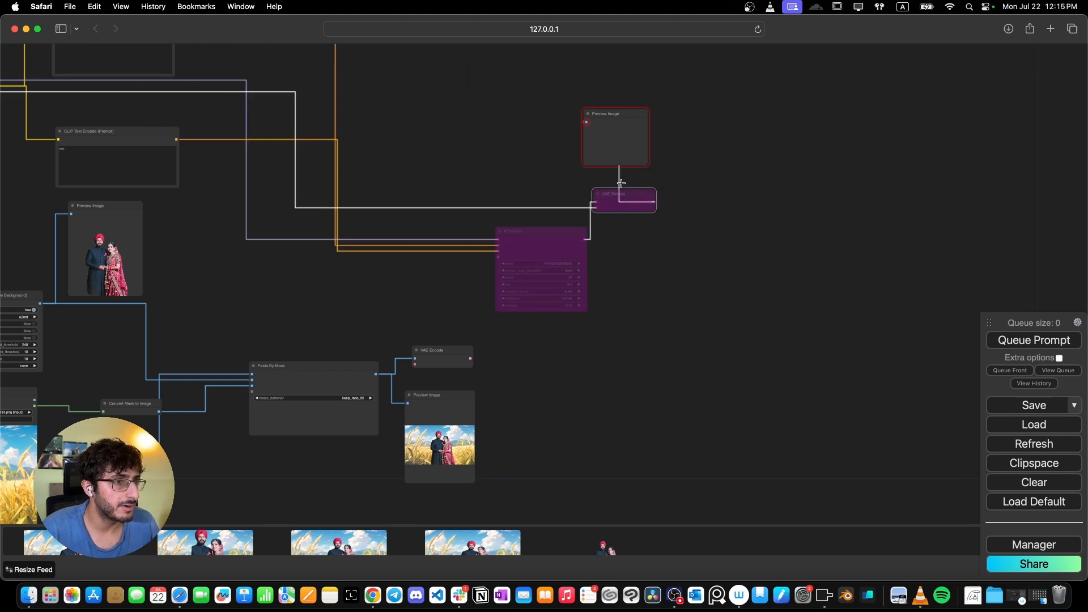
{"action": "left_click_drag", "start_coordinate": [621, 149], "coordinate": [714, 251]}
{"action": "scroll", "coordinate": [255, 148], "scroll_direction": "down", "scroll_amount": 2}
{"action": "left_click_drag", "start_coordinate": [255, 148], "coordinate": [248, 276]}
{"action": "scroll", "coordinate": [259, 274], "scroll_direction": "up", "scroll_amount": 3}
{"action": "left_click_drag", "start_coordinate": [131, 166], "coordinate": [437, 211]}
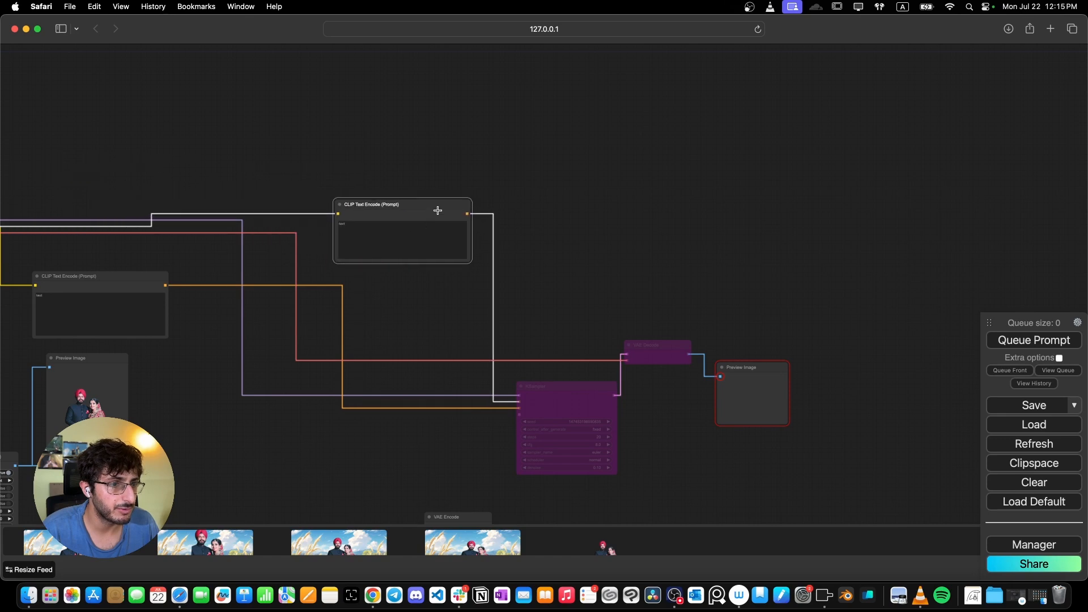
{"action": "left_click_drag", "start_coordinate": [145, 287], "coordinate": [444, 424]}
{"action": "left_click", "coordinate": [420, 226]}
{"action": "left_click_drag", "start_coordinate": [406, 207], "coordinate": [411, 296]}
{"action": "scroll", "coordinate": [510, 317], "scroll_direction": "up", "scroll_amount": 5}
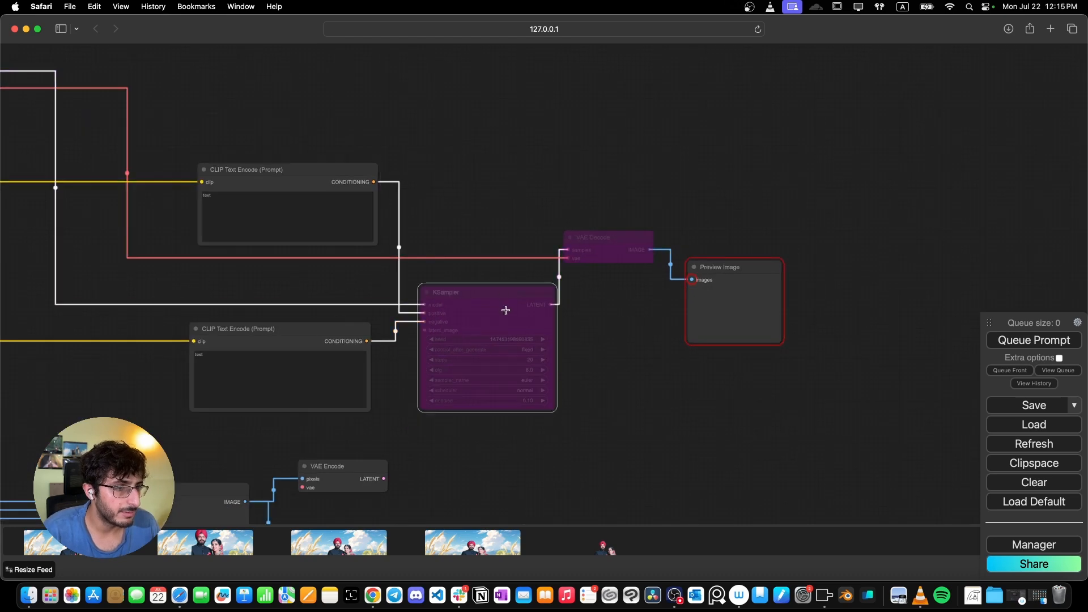
- Re-enable the bypassed KSampler and VAE Decode nodes
{"action": "right_click", "coordinate": [503, 308]}
{"action": "left_click", "coordinate": [514, 354]}
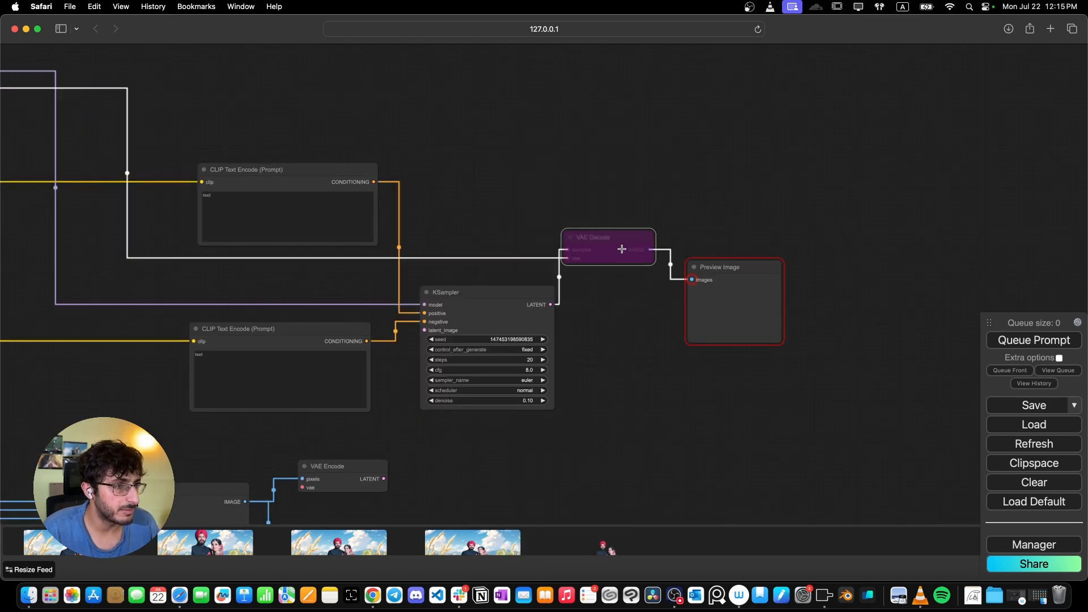
{"action": "right_click", "coordinate": [622, 237]}
{"action": "left_click", "coordinate": [641, 418]}
{"action": "scroll", "coordinate": [606, 402], "scroll_direction": "down", "scroll_amount": 6}
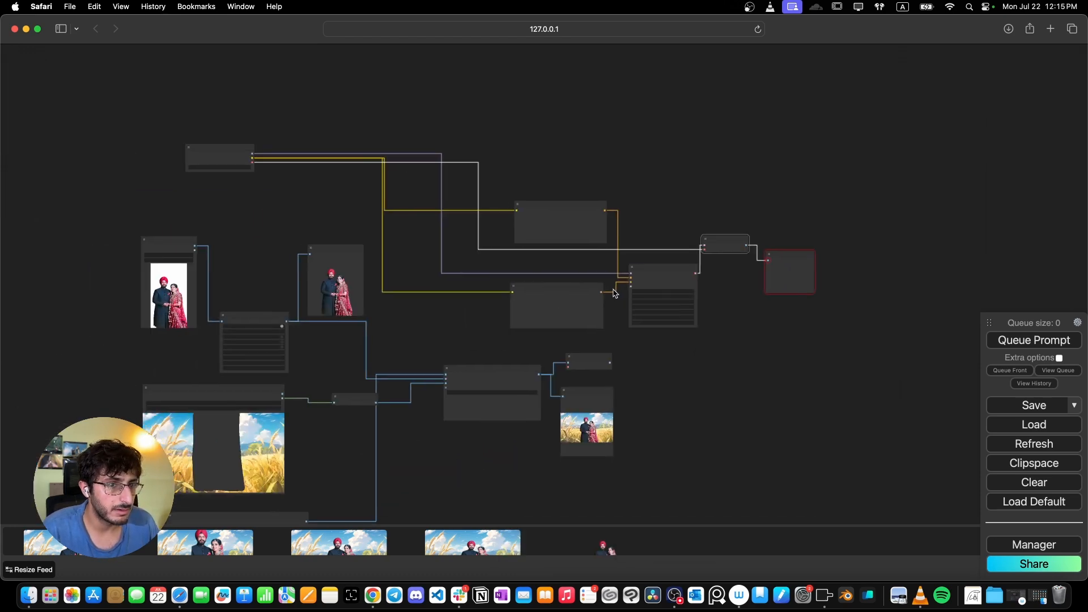
{"action": "scroll", "coordinate": [643, 305], "scroll_direction": "up", "scroll_amount": 4}
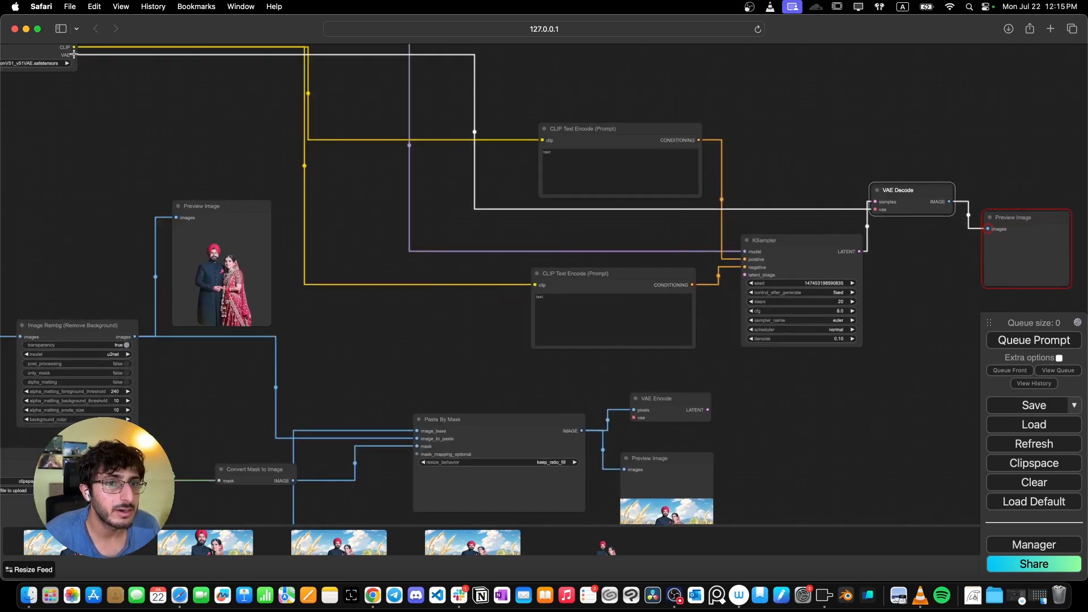
- Connect the checkpoint's VAE to VAE Encode and VAE Encode's LATENT to the KSampler latent_image input
{"action": "left_click_drag", "start_coordinate": [74, 55], "coordinate": [634, 418]}
{"action": "left_click_drag", "start_coordinate": [753, 408], "coordinate": [519, 282]}
{"action": "scroll", "coordinate": [485, 430], "scroll_direction": "up", "scroll_amount": 1}
{"action": "left_click_drag", "start_coordinate": [439, 142], "coordinate": [433, 146]}
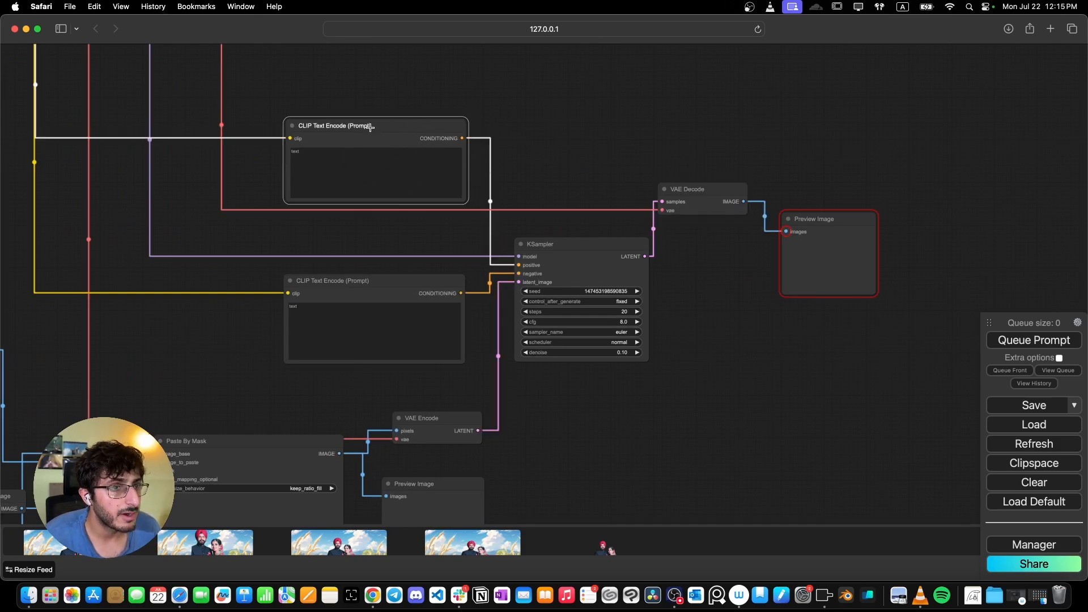
{"action": "scroll", "coordinate": [470, 280], "scroll_direction": "down", "scroll_amount": 4}
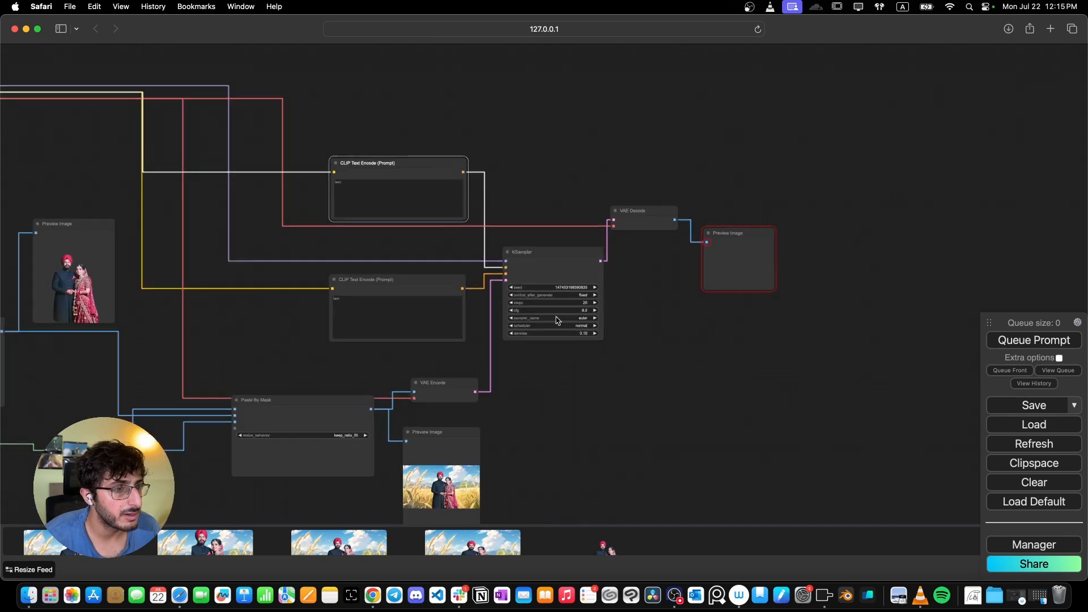
{"action": "scroll", "coordinate": [454, 508], "scroll_direction": "up", "scroll_amount": 8}
{"action": "left_click_drag", "start_coordinate": [456, 457], "coordinate": [468, 451]}
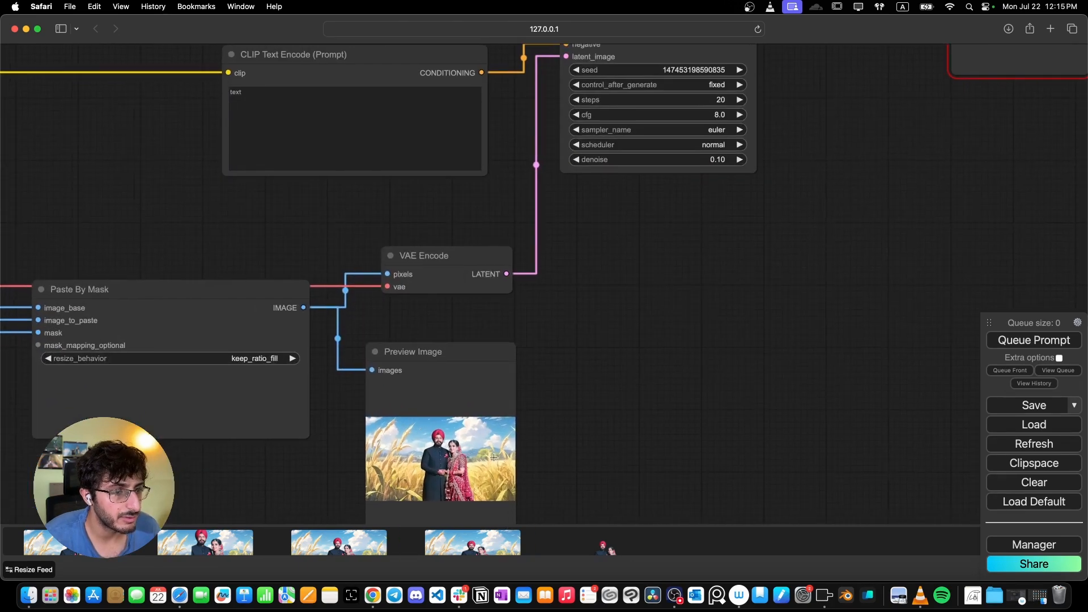
{"action": "scroll", "coordinate": [480, 395], "scroll_direction": "down", "scroll_amount": 8}
- Enter the positive prompt "A couple standing in a field"
{"action": "left_click", "coordinate": [385, 270]}
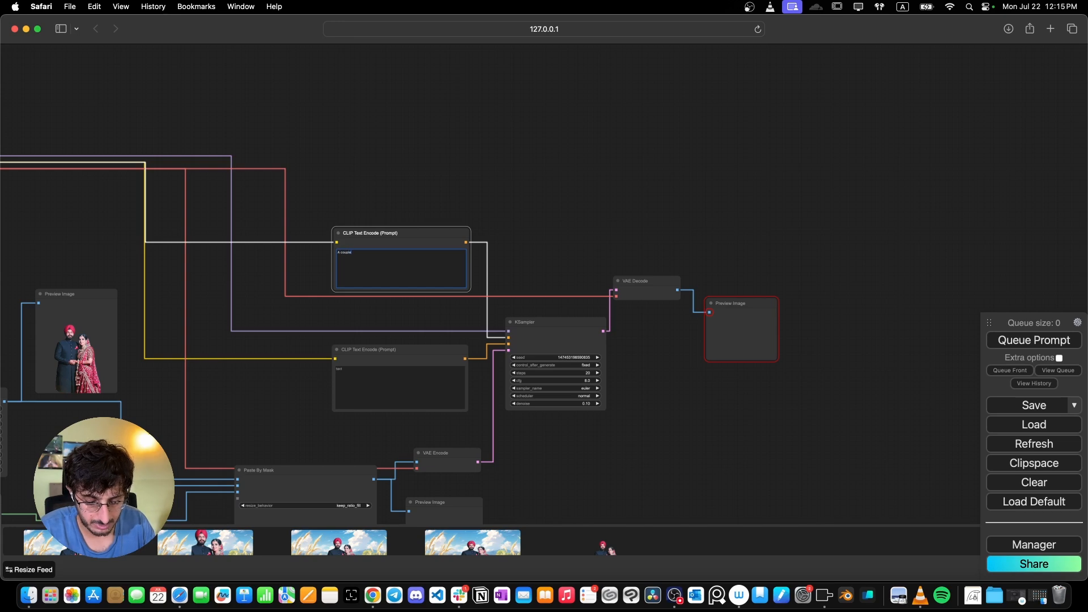
{"action": "type", "text": "A couple standing in a field"}
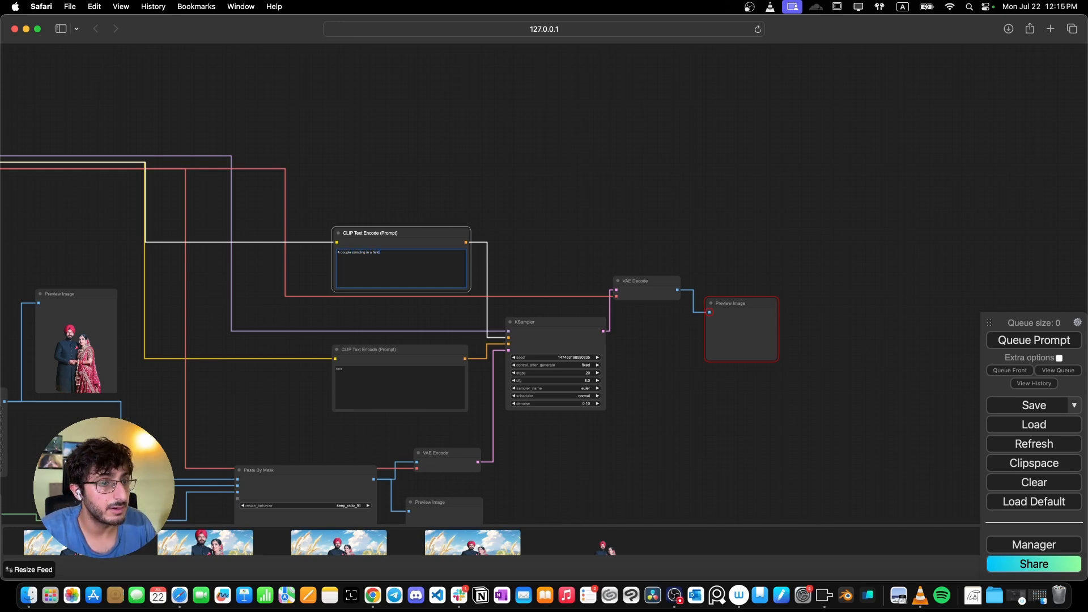
- Enter the negative prompt "distortion," in the second CLIP Text Encode node
{"action": "scroll", "coordinate": [432, 329], "scroll_direction": "up", "scroll_amount": 4}
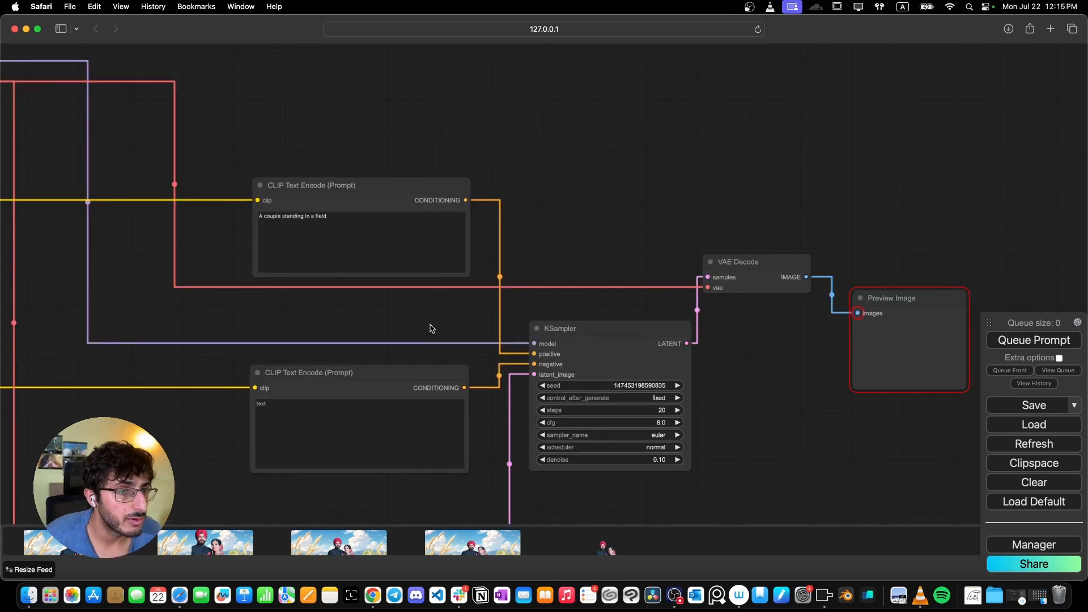
{"action": "left_click", "coordinate": [382, 430]}
{"action": "type", "text": "distortion,"}
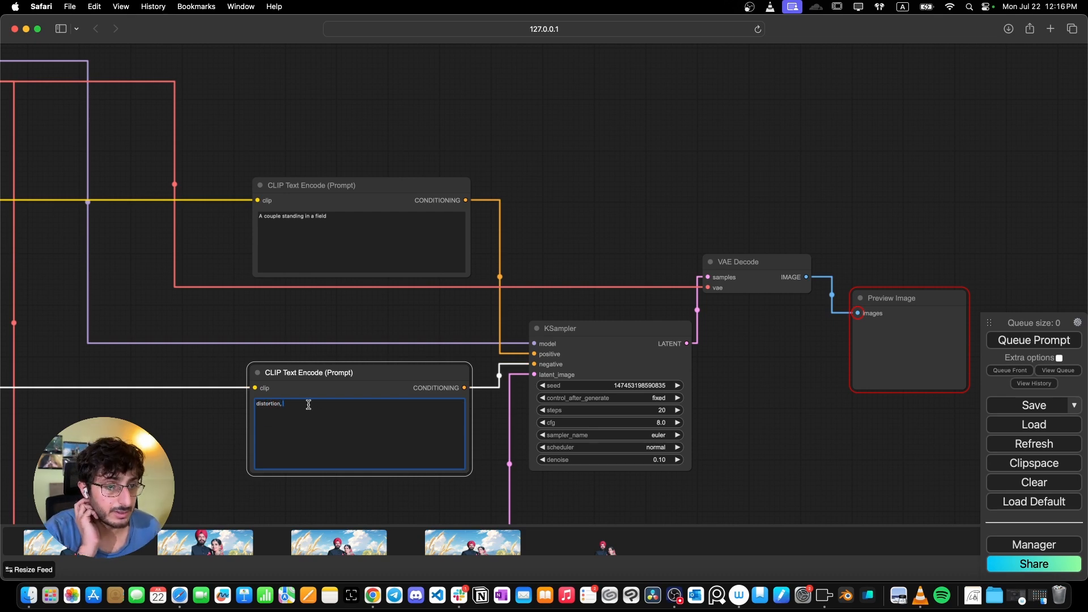
{"action": "left_click", "coordinate": [241, 300]}
- Set the KSampler denoise value to 0.1
{"action": "scroll", "coordinate": [560, 390], "scroll_direction": "down", "scroll_amount": 2}
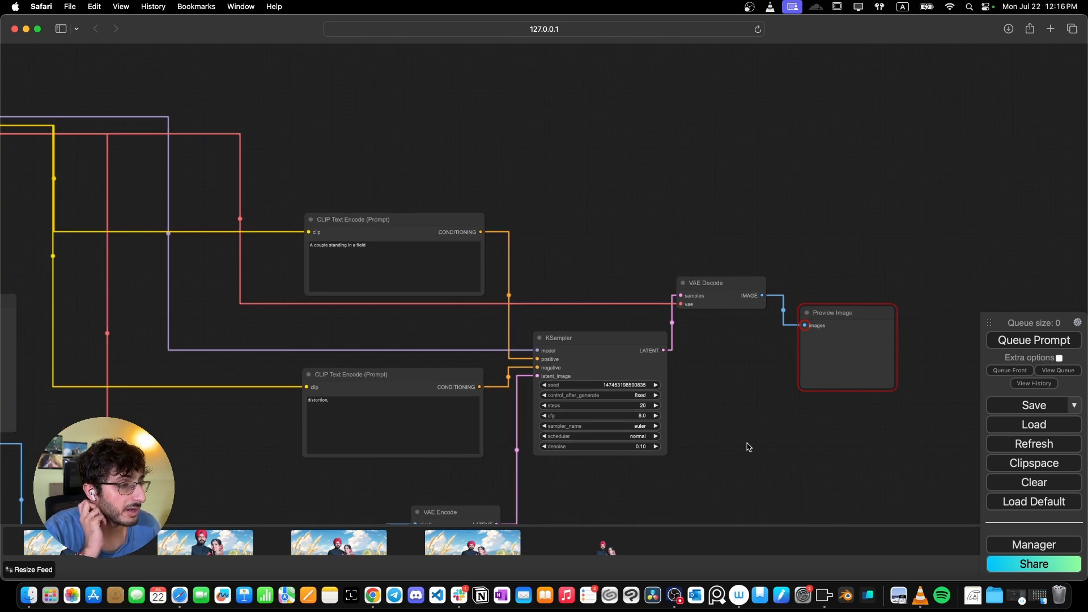
{"action": "scroll", "coordinate": [636, 509], "scroll_direction": "up", "scroll_amount": 2}
{"action": "left_click_drag", "start_coordinate": [636, 508], "coordinate": [526, 453]}
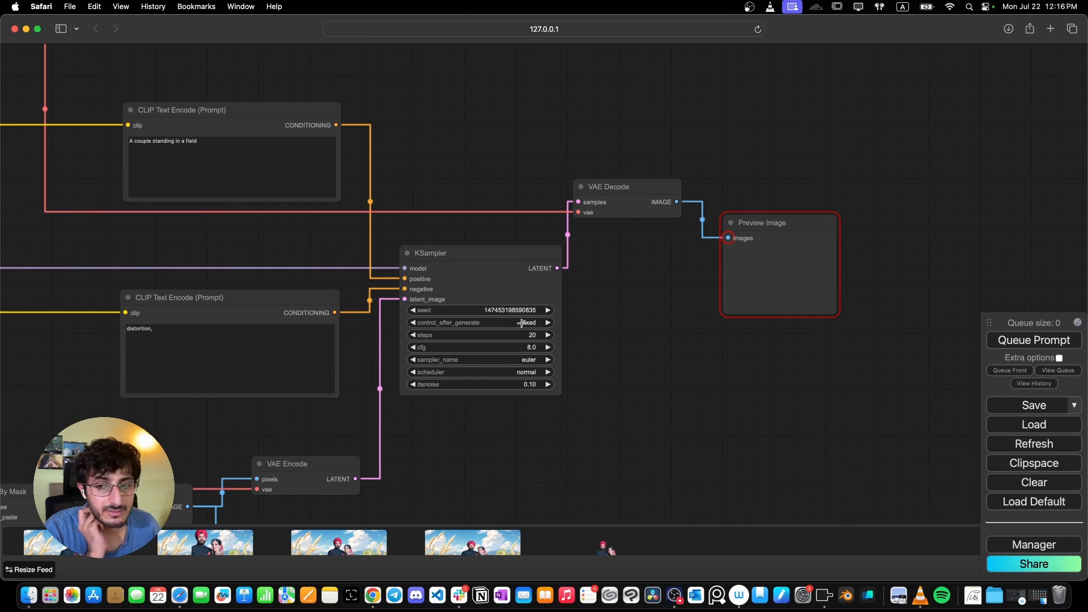
{"action": "left_click", "coordinate": [495, 385]}
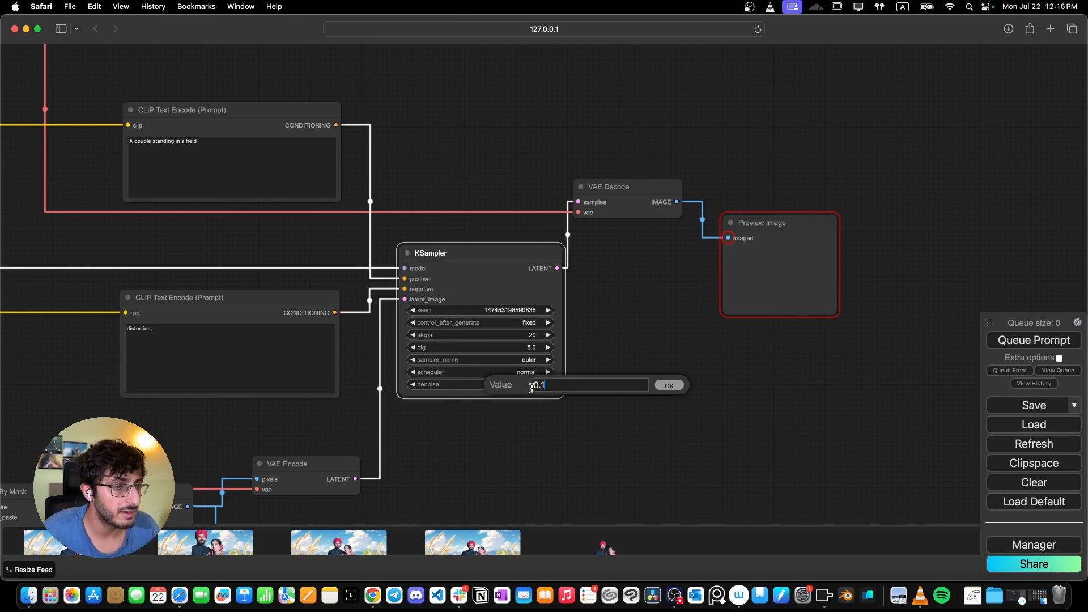
{"action": "type", "text": "0."}
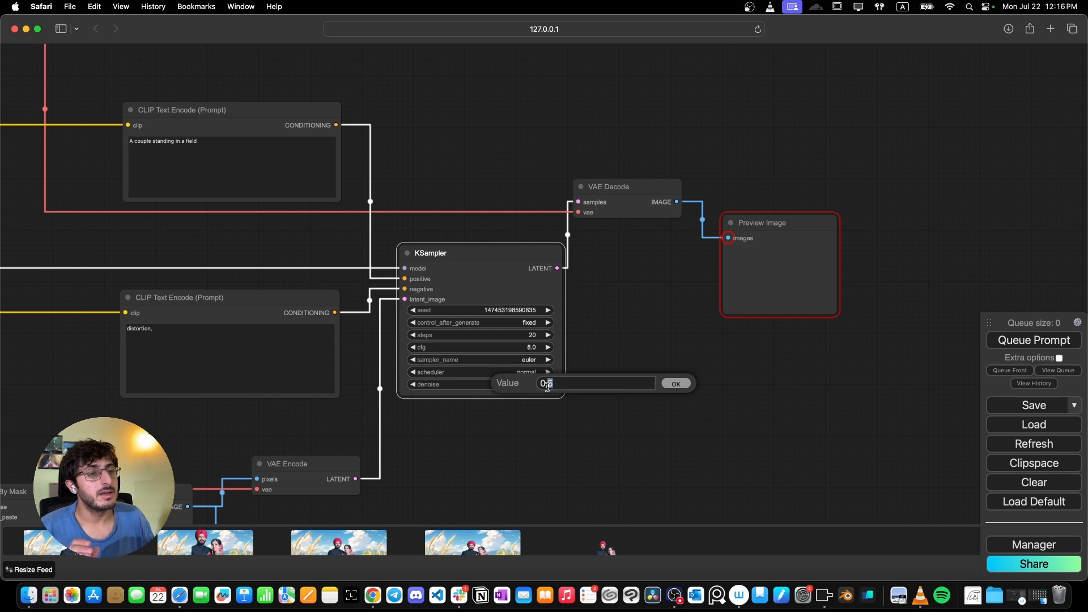
{"action": "left_click_drag", "start_coordinate": [544, 383], "coordinate": [564, 388]}
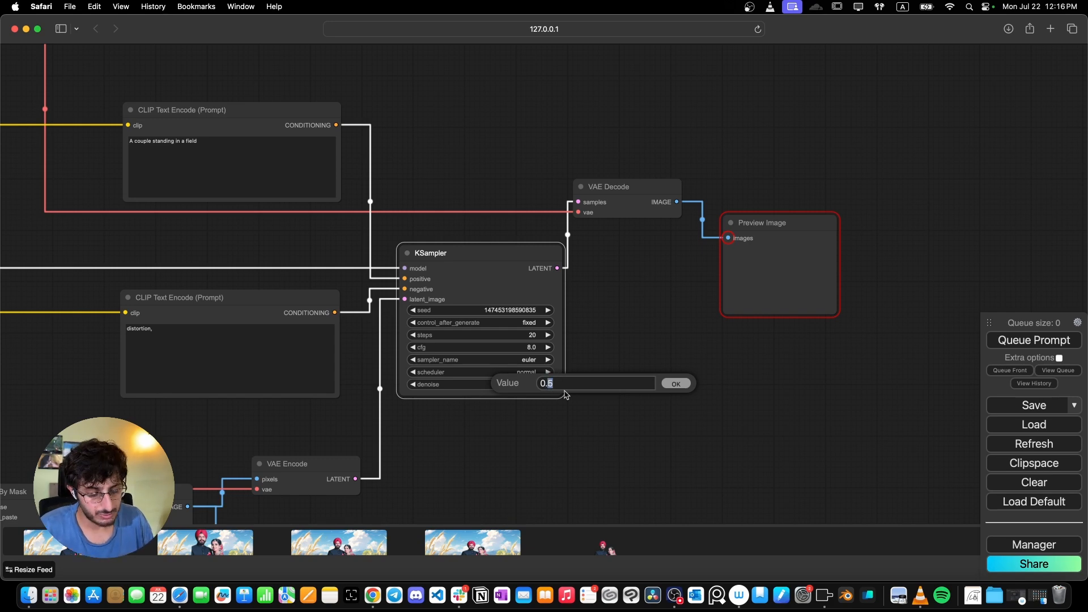
{"action": "type", "text": "1"}
{"action": "left_click", "coordinate": [676, 383]}
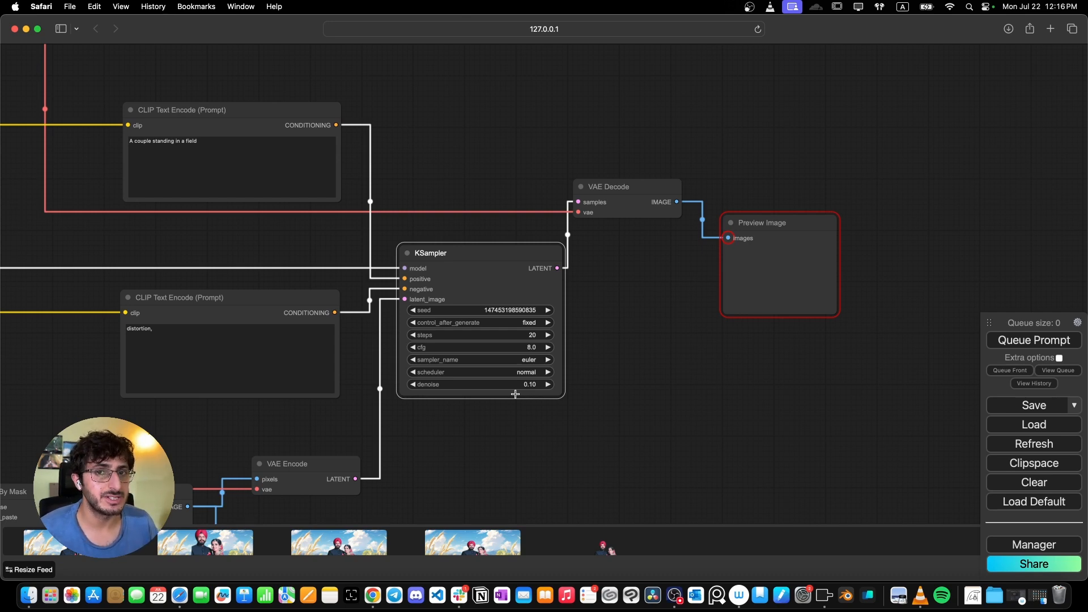
- Queue the prompt to run the img2img refinement of the composite and examine the previewed result
{"action": "scroll", "coordinate": [639, 318], "scroll_direction": "down", "scroll_amount": 10}
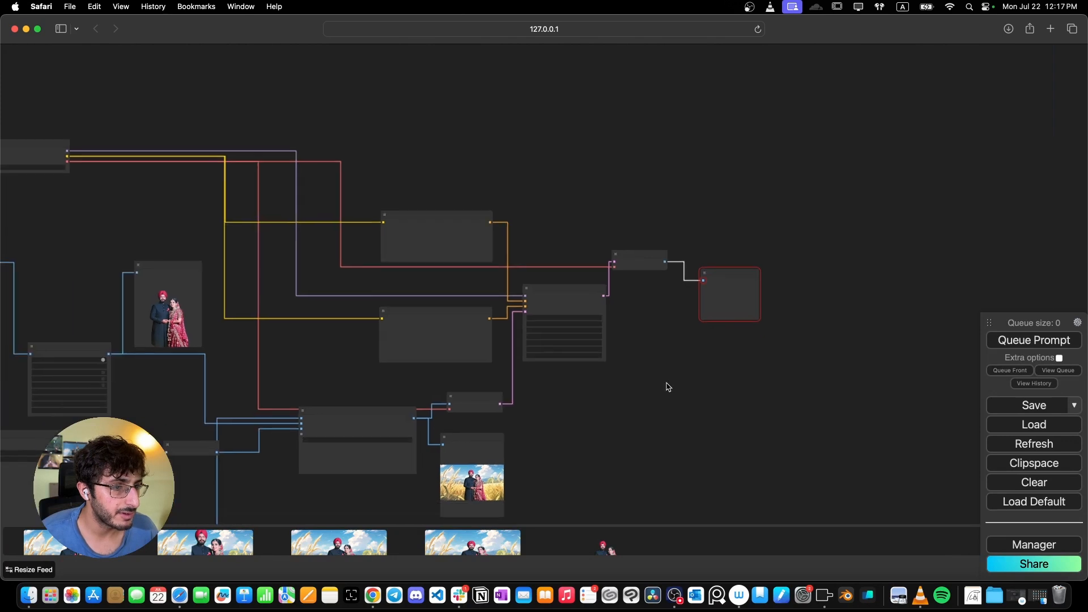
{"action": "left_click_drag", "start_coordinate": [668, 387], "coordinate": [612, 348]}
{"action": "scroll", "coordinate": [668, 354], "scroll_direction": "up", "scroll_amount": 2}
{"action": "scroll", "coordinate": [702, 333], "scroll_direction": "up", "scroll_amount": 1}
{"action": "scroll", "coordinate": [612, 348], "scroll_direction": "up", "scroll_amount": 1}
{"action": "left_click", "coordinate": [1009, 340]}
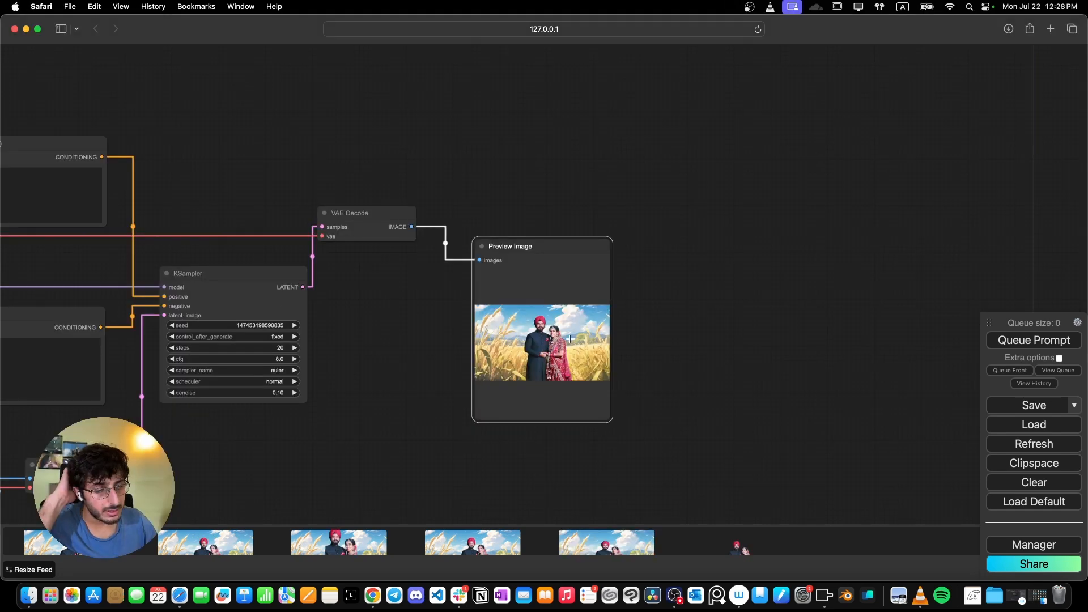
{"action": "scroll", "coordinate": [686, 322], "scroll_direction": "up", "scroll_amount": 3}
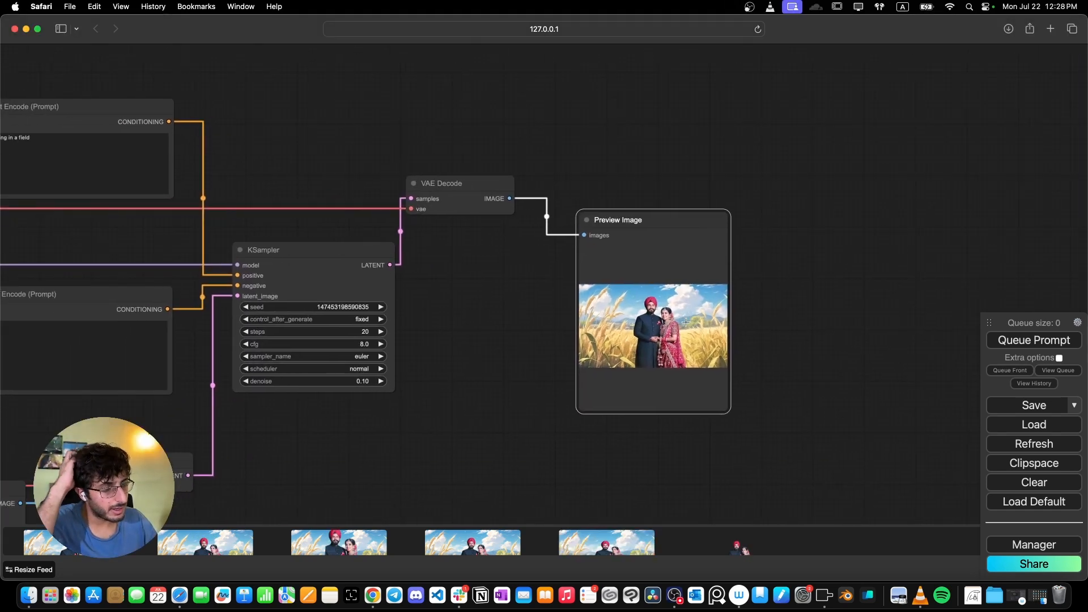
{"action": "scroll", "coordinate": [686, 322], "scroll_direction": "up", "scroll_amount": 2}
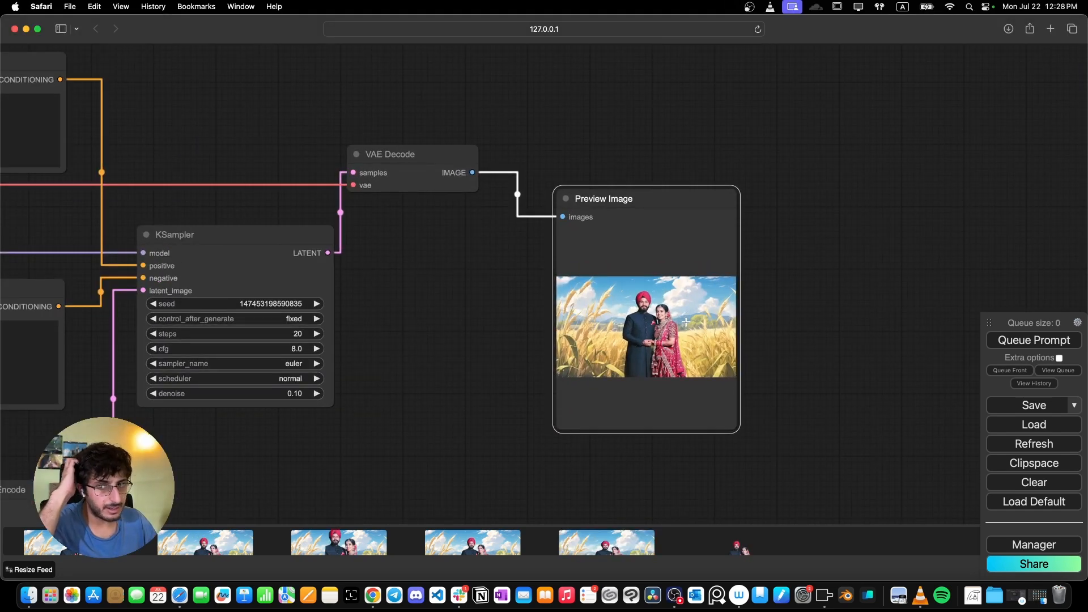
{"action": "scroll", "coordinate": [642, 320], "scroll_direction": "up", "scroll_amount": 3}
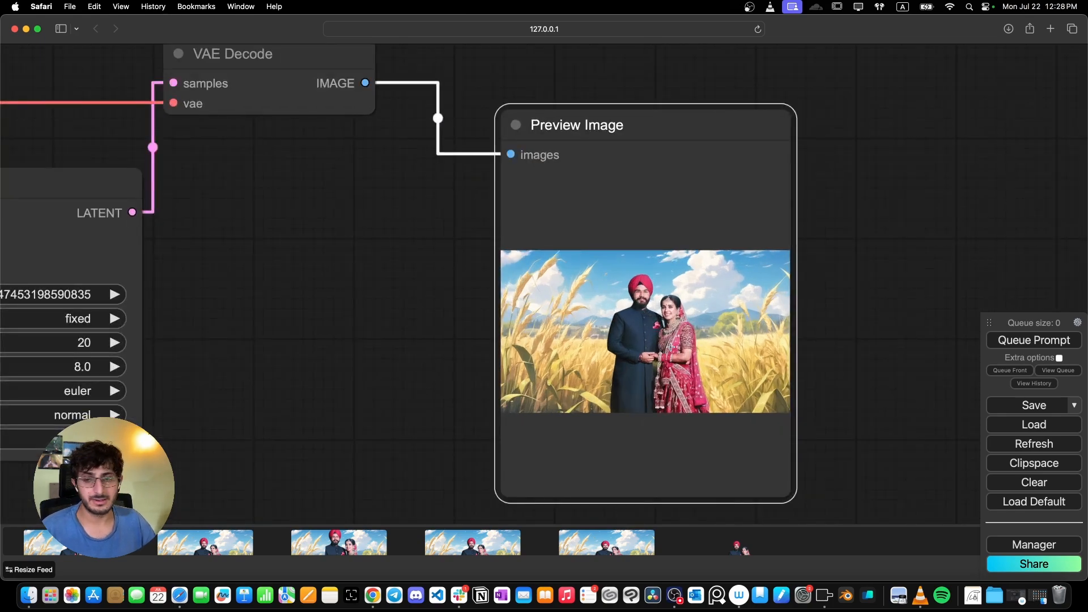
{"action": "scroll", "coordinate": [715, 361], "scroll_direction": "down", "scroll_amount": 6}
{"action": "scroll", "coordinate": [715, 361], "scroll_direction": "up", "scroll_amount": 3}
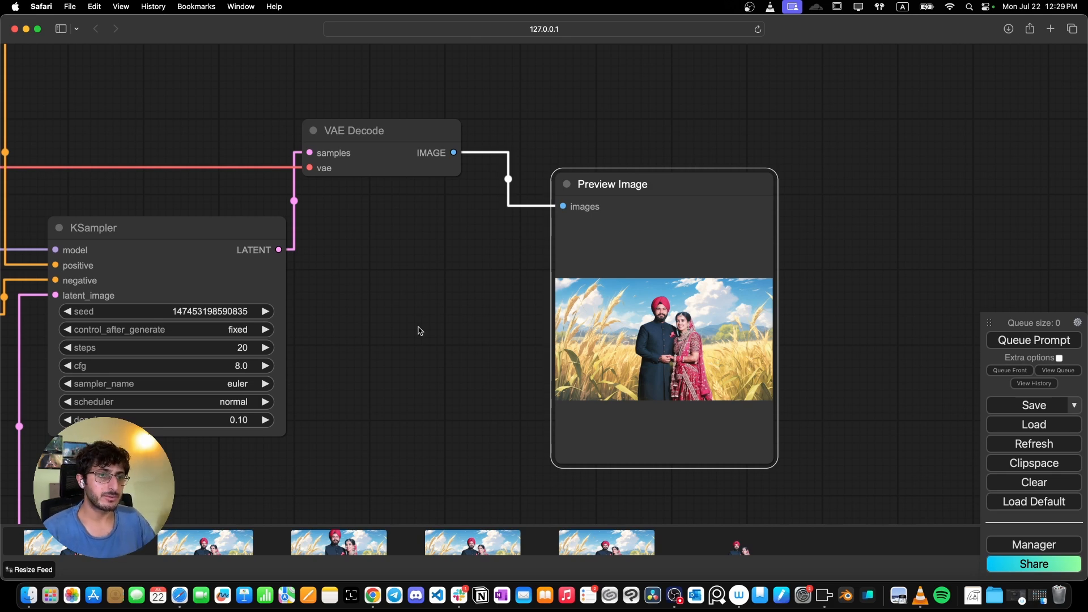
{"action": "scroll", "coordinate": [418, 330], "scroll_direction": "down", "scroll_amount": 5}
{"action": "right_click", "coordinate": [379, 201]}
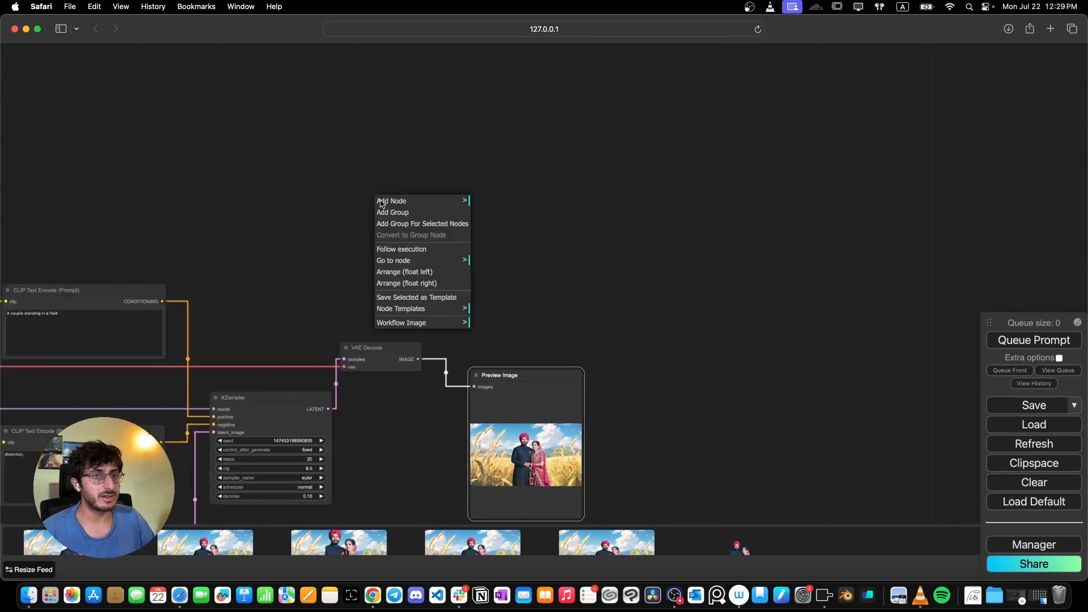
{"action": "left_click", "coordinate": [468, 200]}
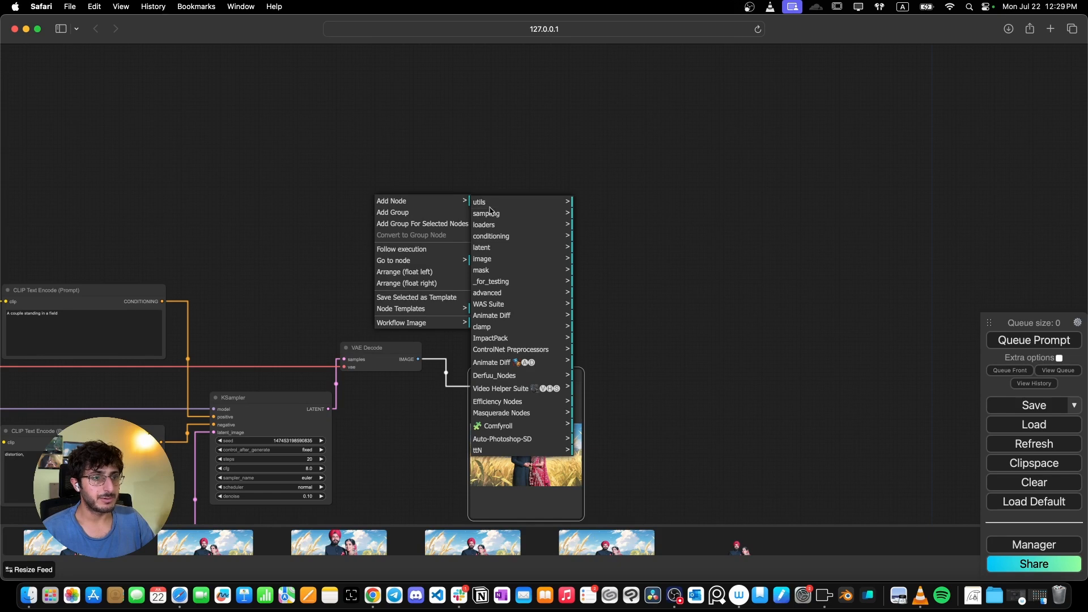
{"action": "left_click", "coordinate": [492, 260]}
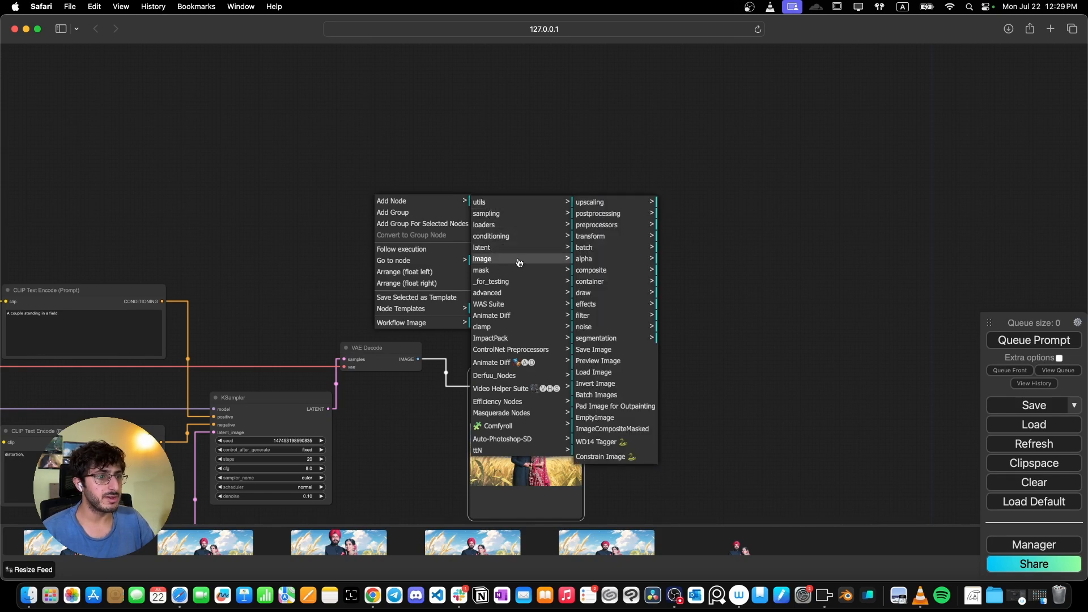
{"action": "left_click", "coordinate": [605, 226]}
{"action": "left_click", "coordinate": [600, 214]}
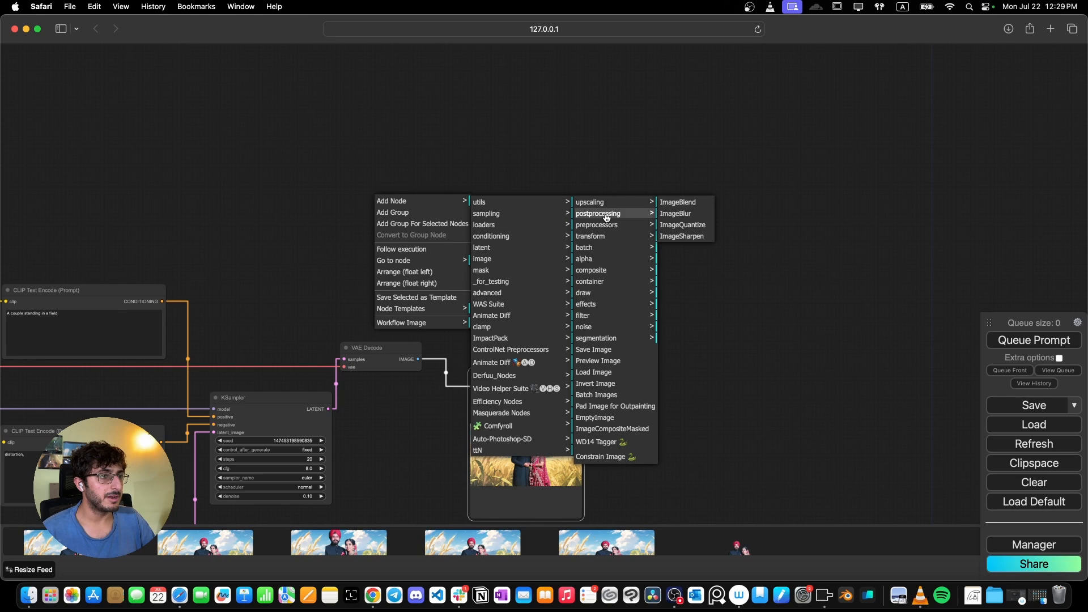
{"action": "left_click", "coordinate": [685, 214]}
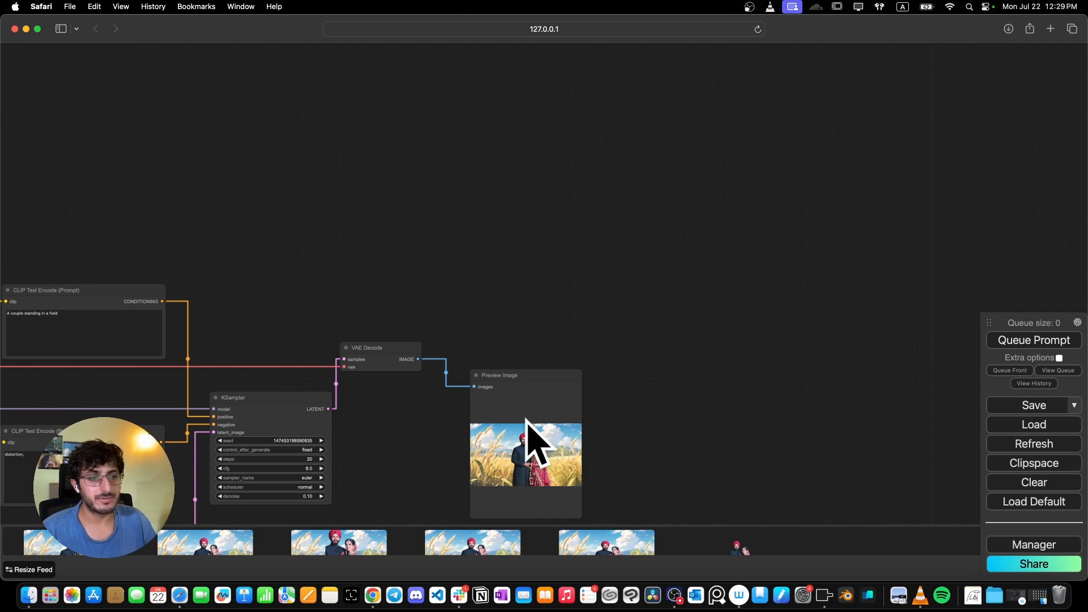
- Add an Image Generate Gradient node above the KSampler area and enlarge it
{"action": "double_click", "coordinate": [375, 239]}
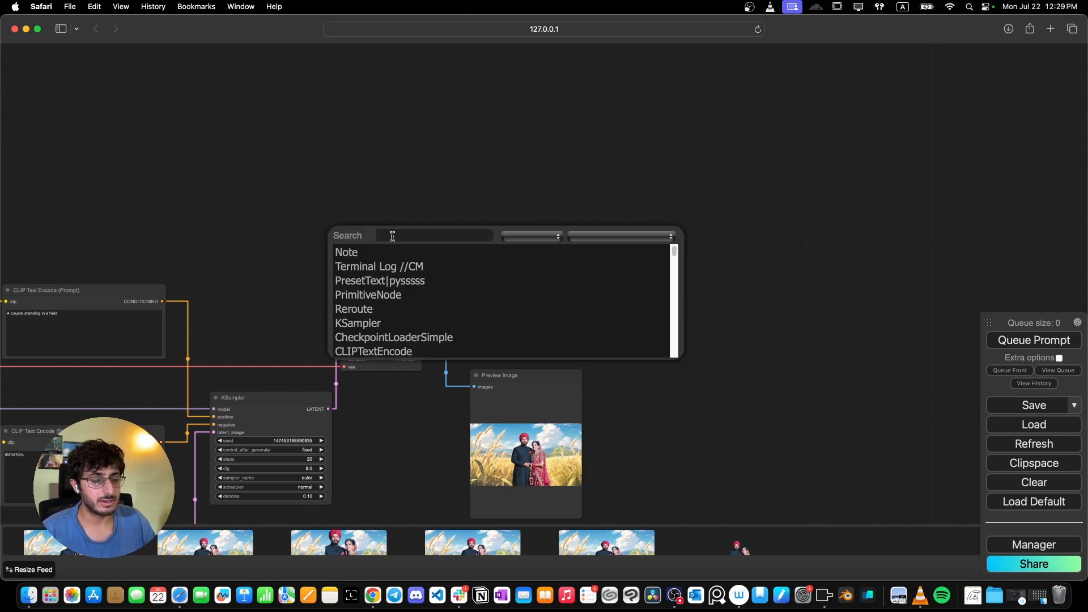
{"action": "type", "text": "imag"}
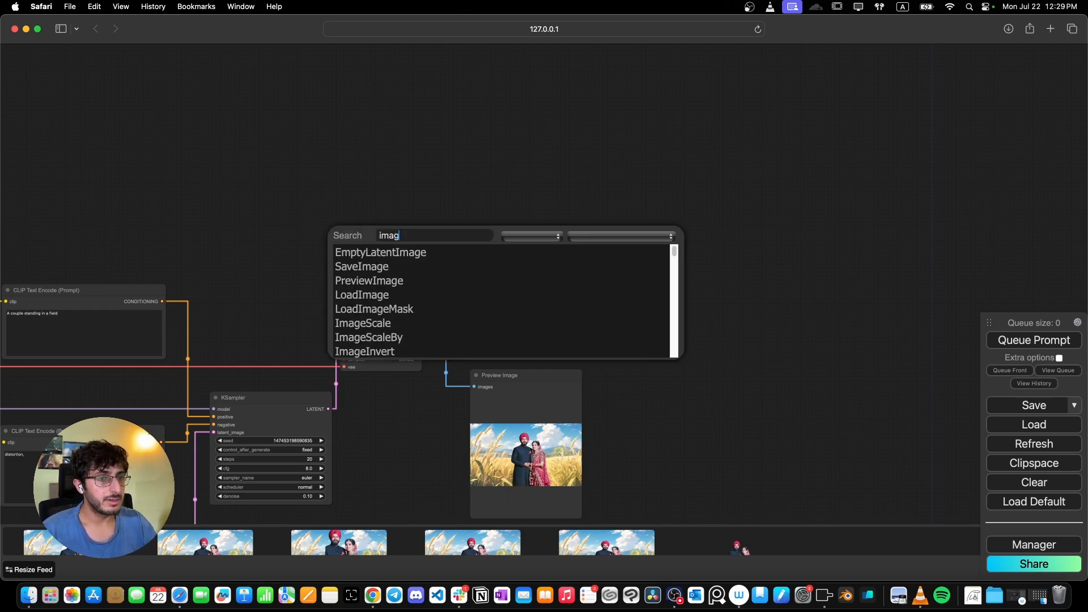
{"action": "type", "text": "e gene"}
{"action": "key", "text": "Return"}
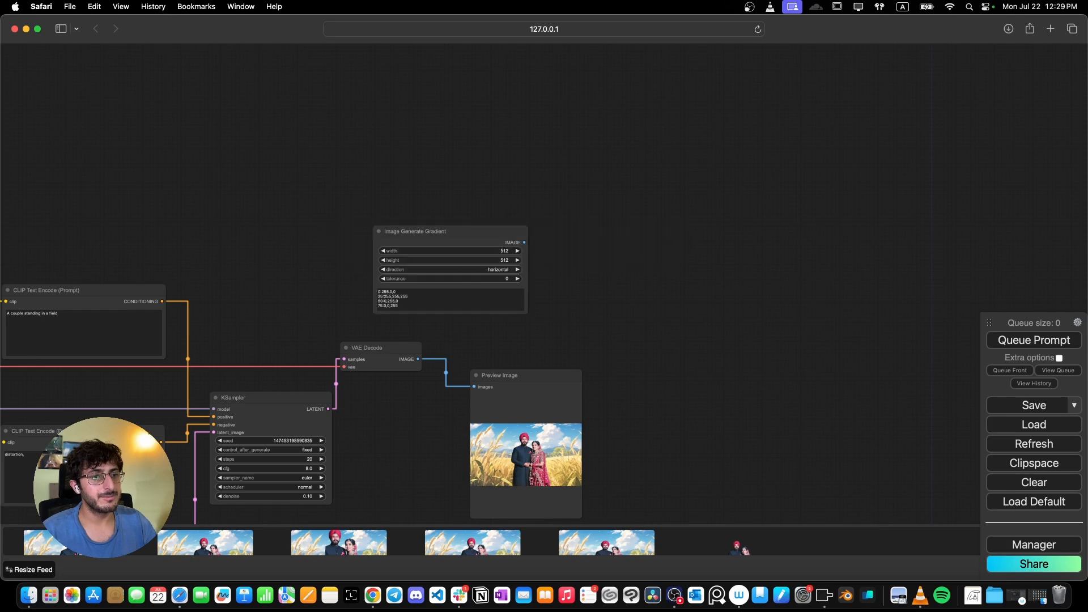
{"action": "left_click_drag", "start_coordinate": [409, 237], "coordinate": [399, 161]}
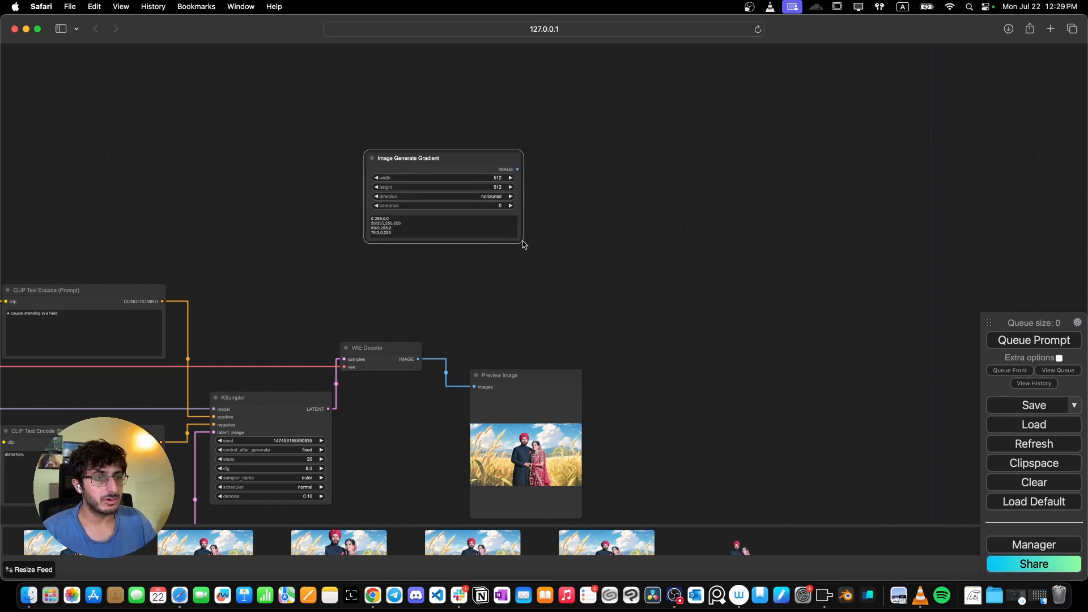
{"action": "left_click_drag", "start_coordinate": [525, 243], "coordinate": [563, 302]}
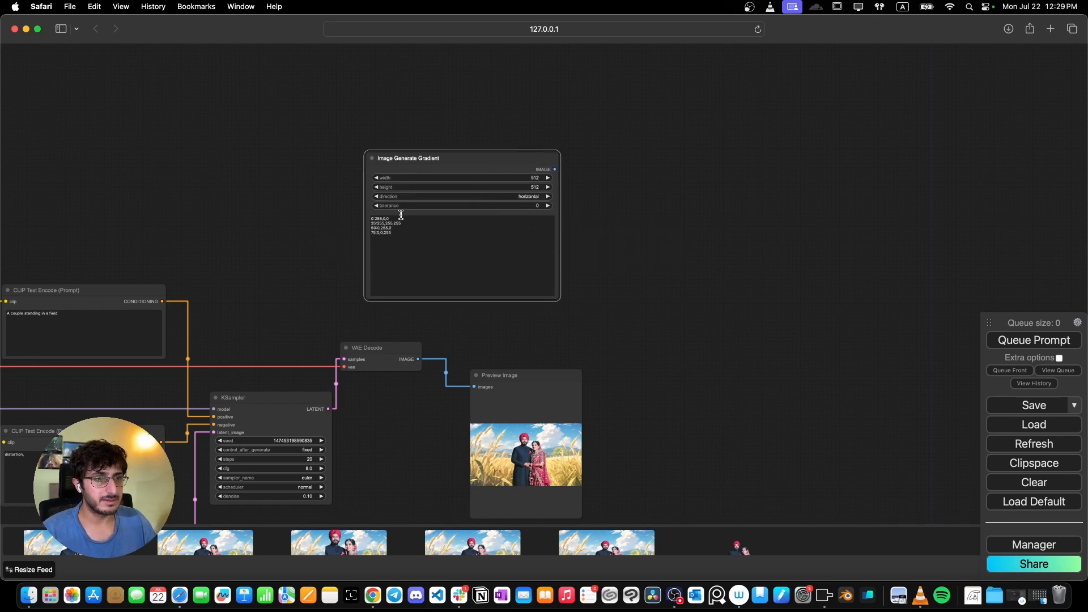
- Connect a new Preview Image node to the Image Generate Gradient node's IMAGE output
{"action": "scroll", "coordinate": [399, 217], "scroll_direction": "up", "scroll_amount": 5}
{"action": "scroll", "coordinate": [400, 218], "scroll_direction": "up", "scroll_amount": 5}
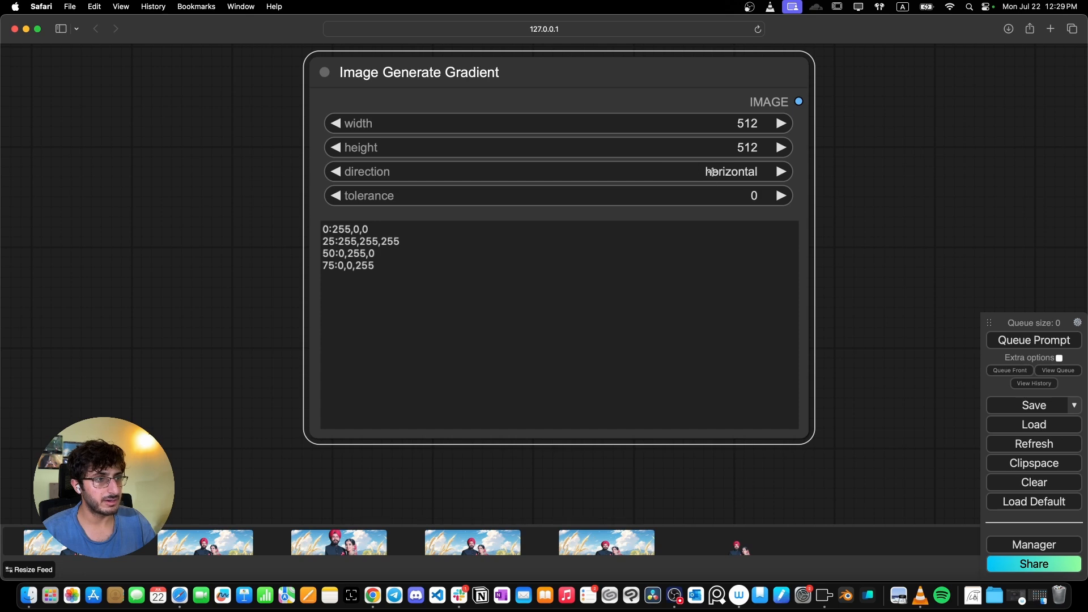
{"action": "scroll", "coordinate": [613, 211], "scroll_direction": "down", "scroll_amount": 3}
{"action": "scroll", "coordinate": [904, 155], "scroll_direction": "down", "scroll_amount": 1}
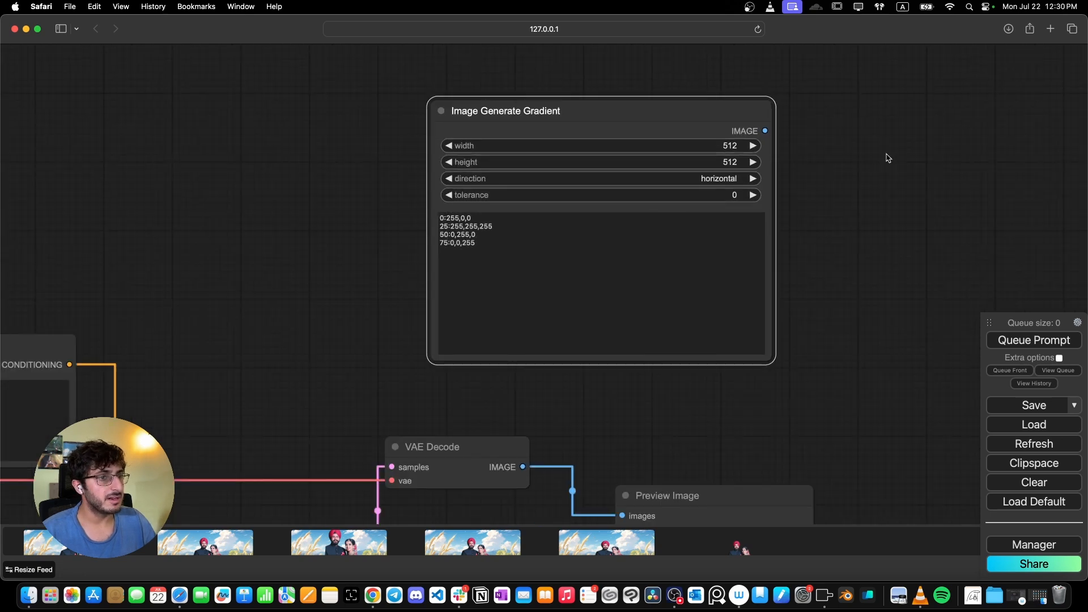
{"action": "left_click_drag", "start_coordinate": [887, 155], "coordinate": [596, 199]}
{"action": "left_click_drag", "start_coordinate": [531, 184], "coordinate": [621, 159]}
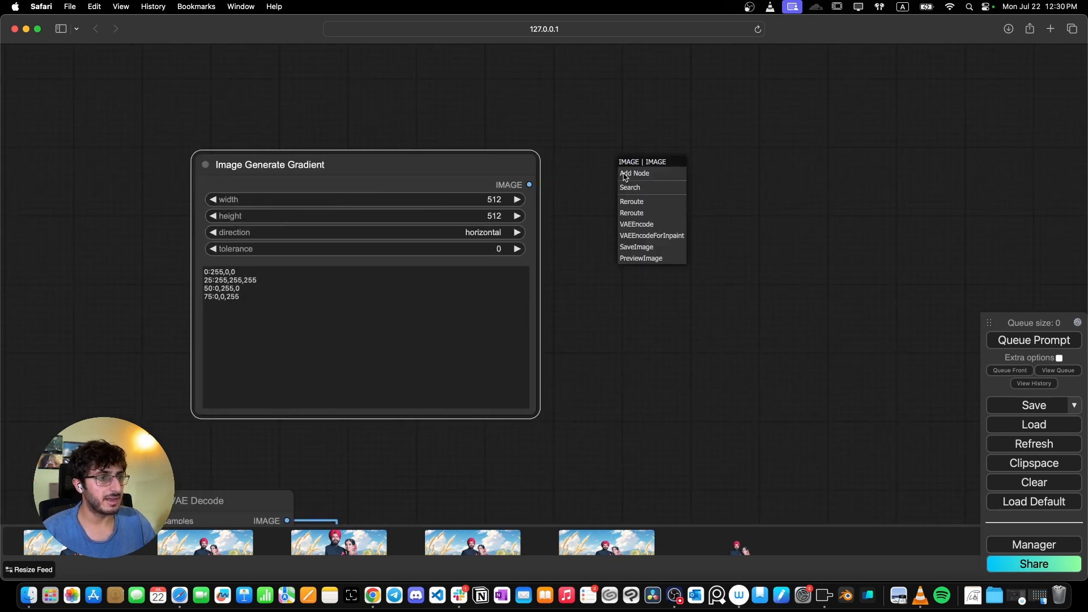
{"action": "left_click", "coordinate": [667, 195]}
{"action": "type", "text": "pre"}
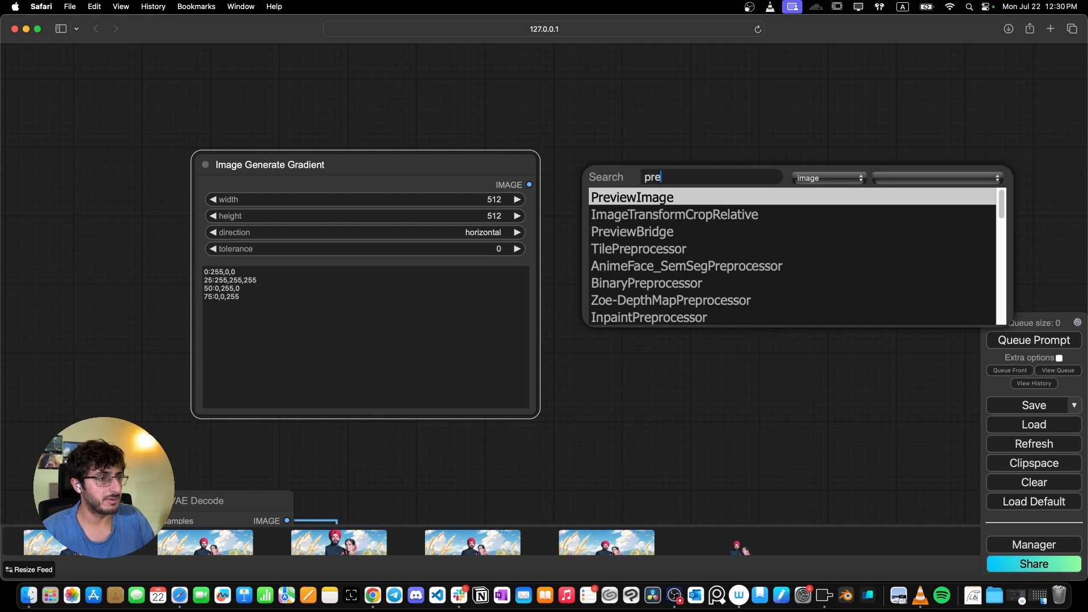
{"action": "key", "text": "Return"}
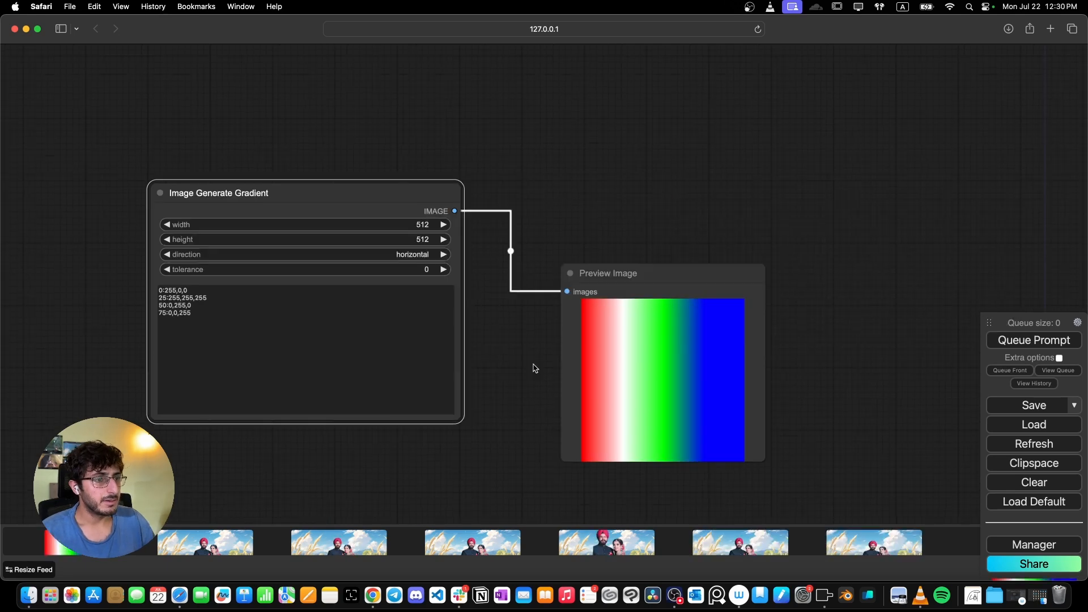
- Set the gradient direction to vertical
{"action": "scroll", "coordinate": [535, 368], "scroll_direction": "up", "scroll_amount": 1}
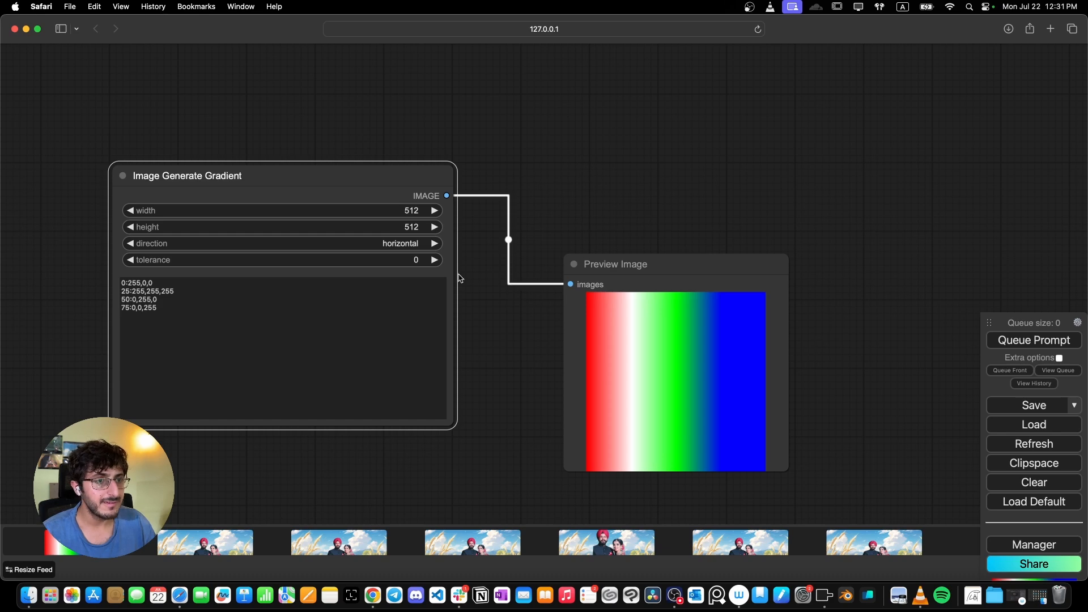
{"action": "left_click", "coordinate": [422, 244]}
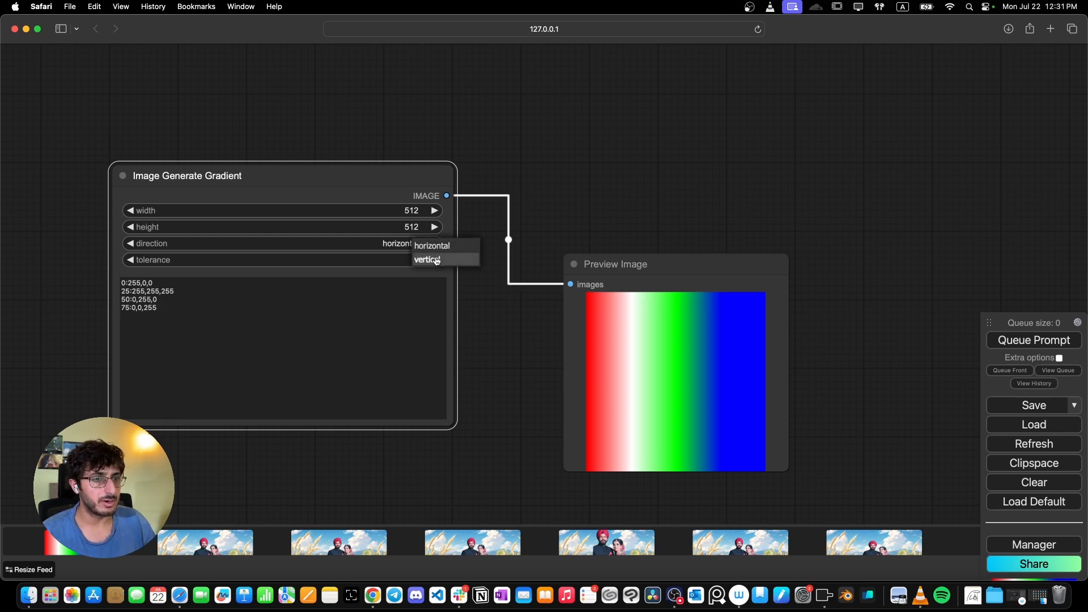
{"action": "left_click", "coordinate": [435, 260]}
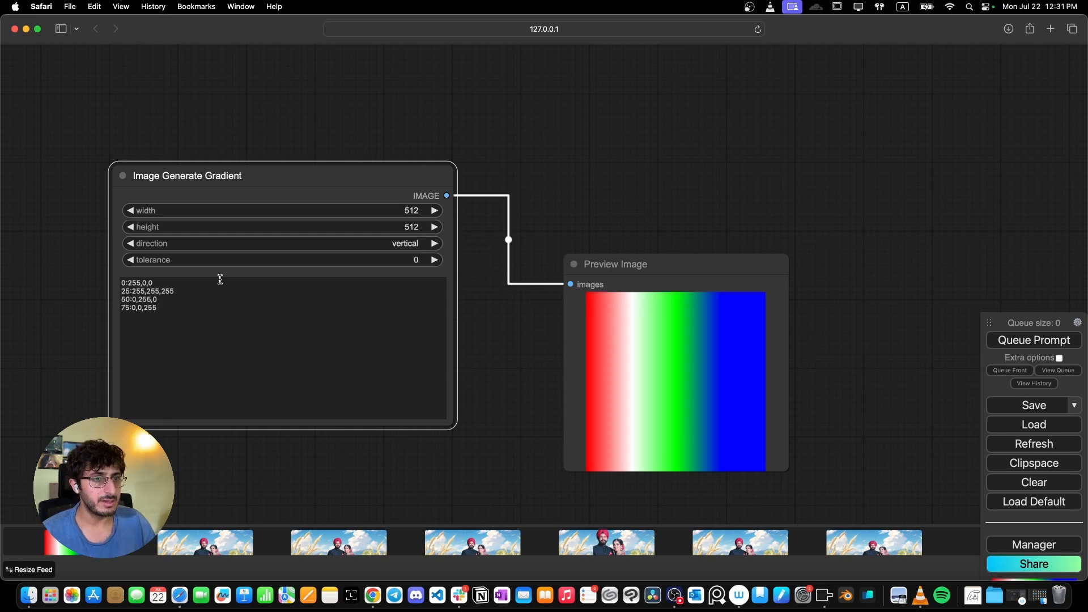
- Replace the gradient stops with "0:255,255,255" and "100:0,0,0" and queue the prompt
{"action": "left_click", "coordinate": [150, 283]}
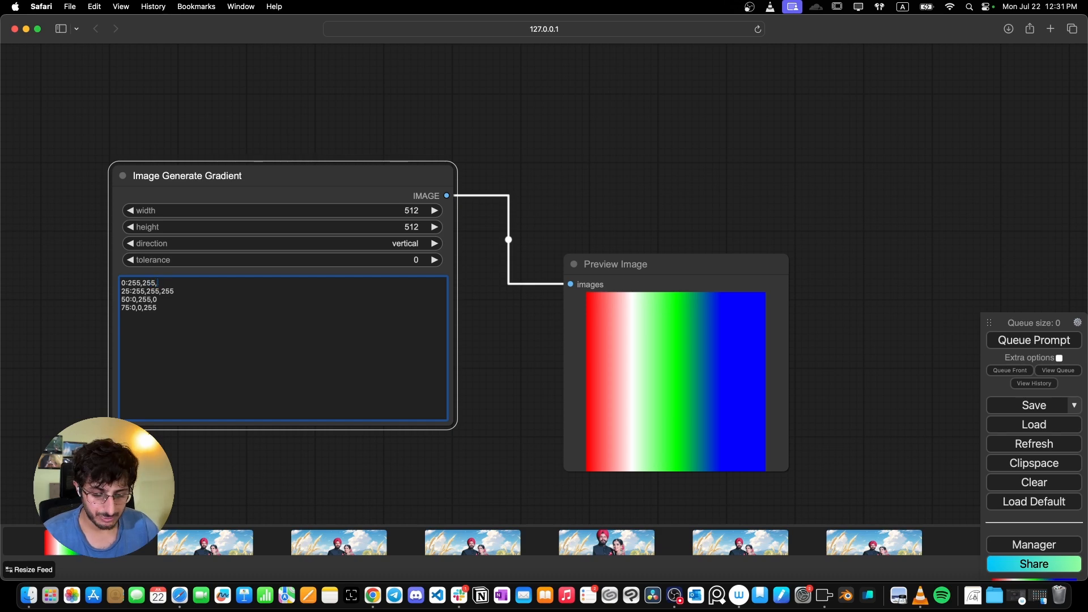
{"action": "left_click_drag", "start_coordinate": [172, 309], "coordinate": [111, 289]}
{"action": "key", "text": "BackSpace"}
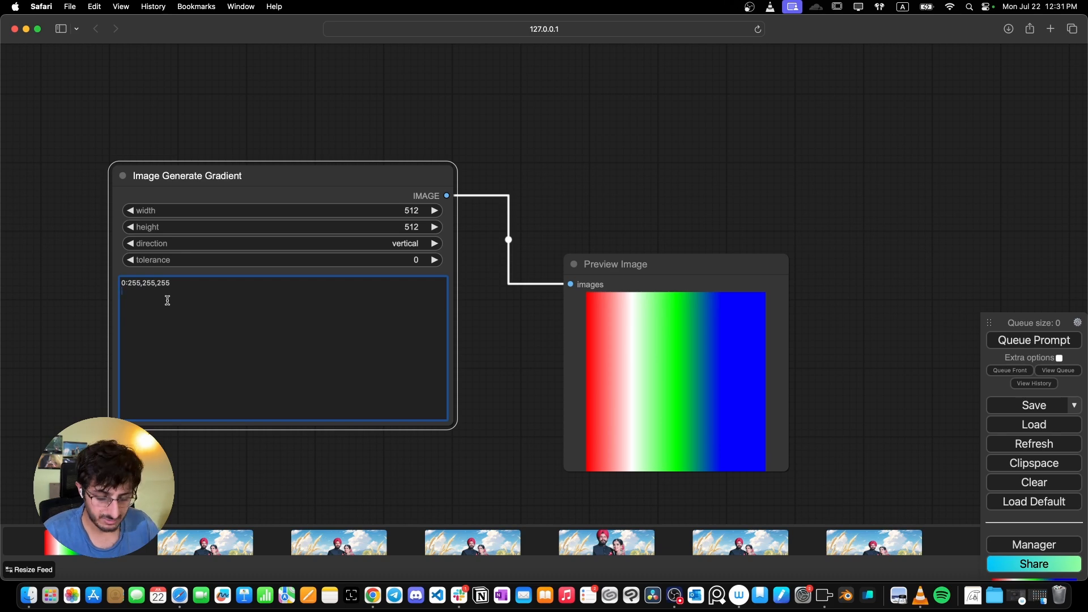
{"action": "type", "text": "100:0,0,0"}
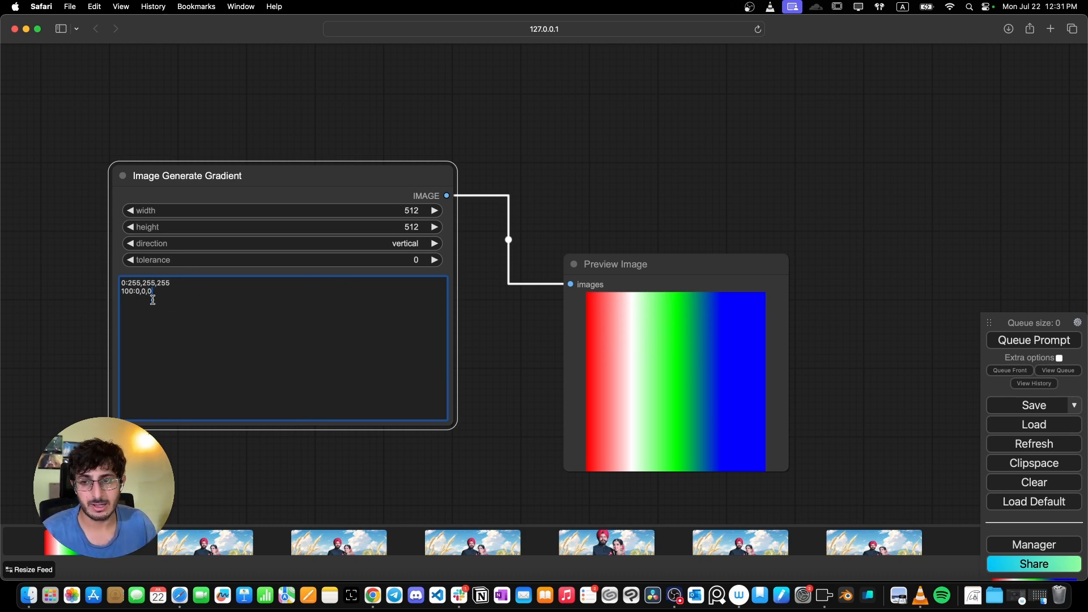
{"action": "left_click", "coordinate": [1056, 342]}
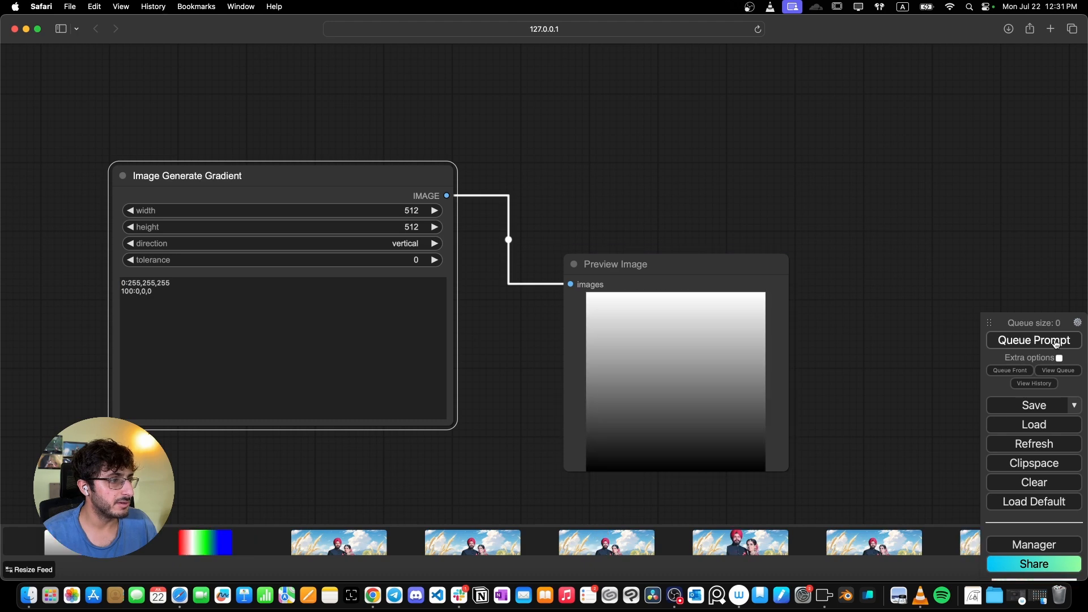
- Reposition the Image Generate Gradient node and its Preview Image above the VAE Decode output
{"action": "left_click_drag", "start_coordinate": [746, 372], "coordinate": [659, 313]}
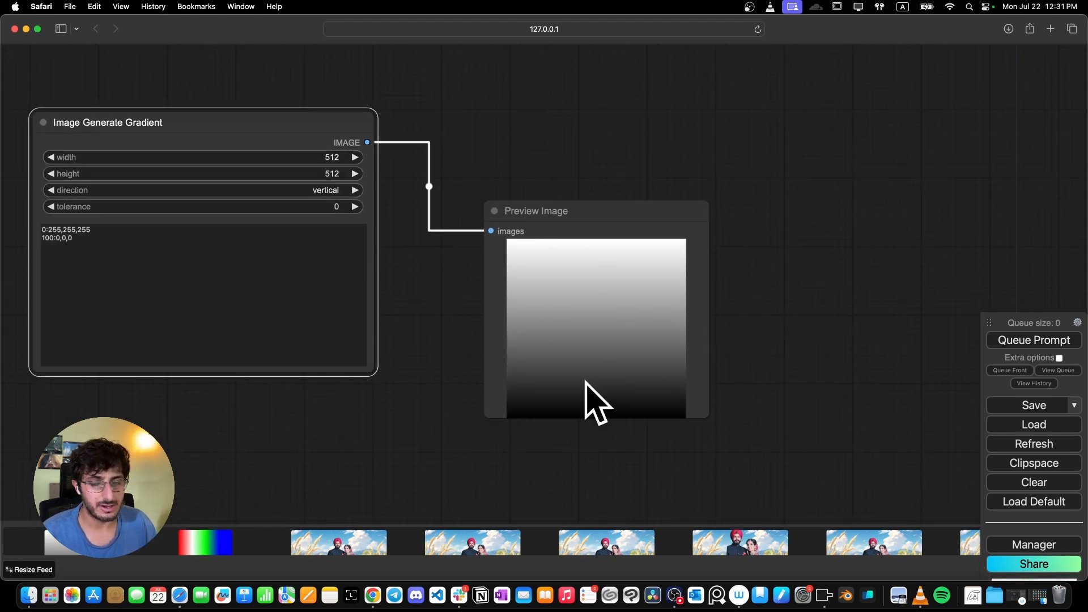
{"action": "scroll", "coordinate": [599, 266], "scroll_direction": "down", "scroll_amount": 4}
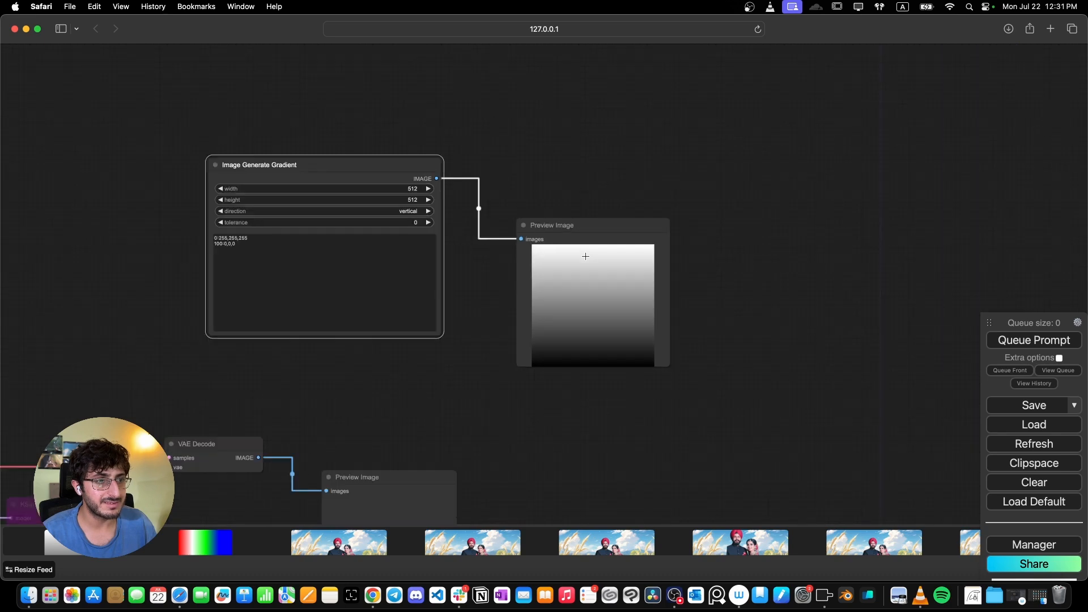
{"action": "scroll", "coordinate": [586, 257], "scroll_direction": "down", "scroll_amount": 3}
{"action": "left_click_drag", "start_coordinate": [615, 351], "coordinate": [559, 172]}
{"action": "scroll", "coordinate": [445, 282], "scroll_direction": "up", "scroll_amount": 9}
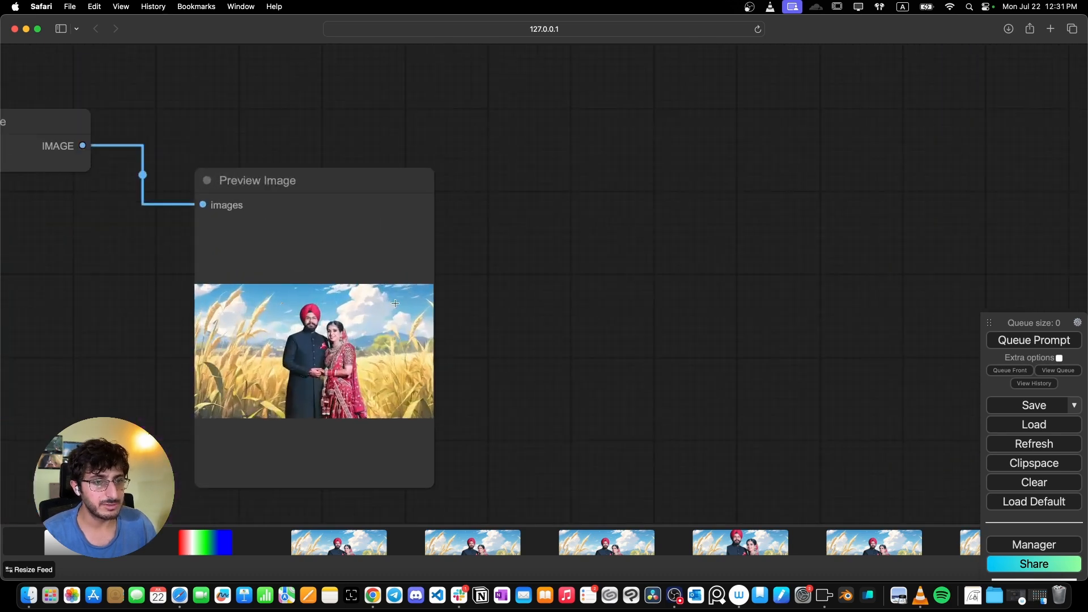
{"action": "scroll", "coordinate": [390, 307], "scroll_direction": "down", "scroll_amount": 3}
{"action": "scroll", "coordinate": [389, 308], "scroll_direction": "down", "scroll_amount": 1}
{"action": "scroll", "coordinate": [479, 231], "scroll_direction": "down", "scroll_amount": 2}
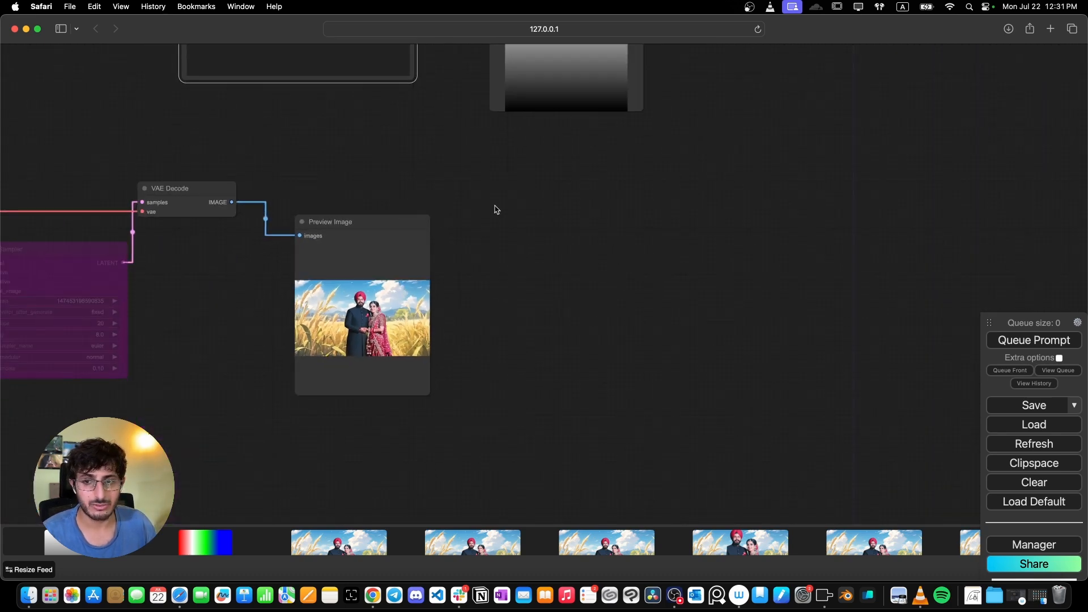
{"action": "scroll", "coordinate": [521, 196], "scroll_direction": "down", "scroll_amount": 2}
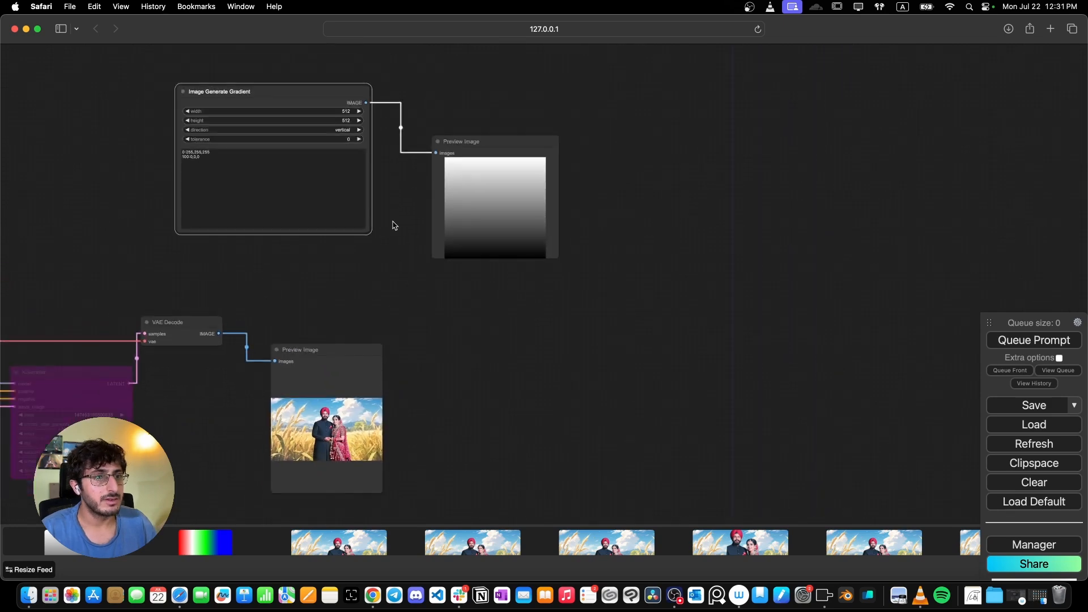
{"action": "left_click_drag", "start_coordinate": [311, 100], "coordinate": [187, 111]}
{"action": "left_click_drag", "start_coordinate": [491, 146], "coordinate": [404, 137]}
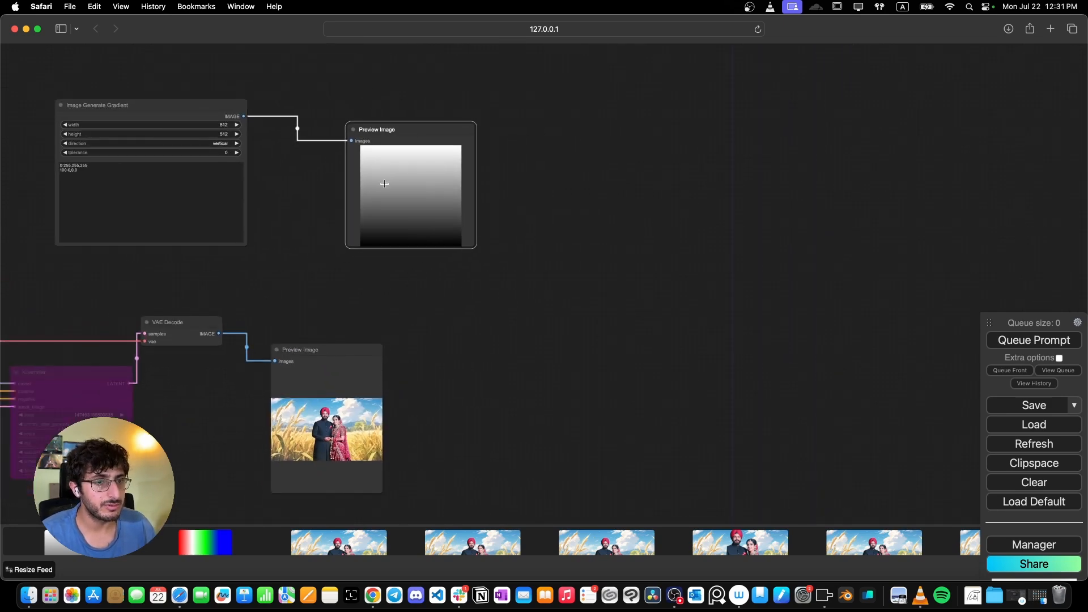
- Add an ImageBlend node and wire the gradient IMAGE into image1 and the VAE Decode IMAGE into image2
{"action": "double_click", "coordinate": [376, 304]}
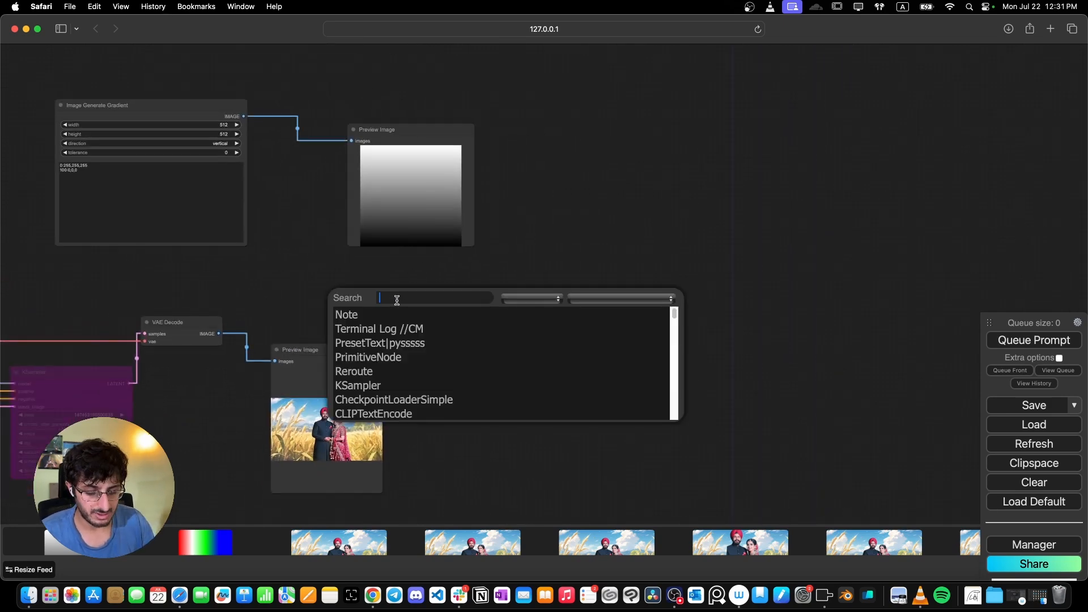
{"action": "type", "text": "image blend"}
{"action": "key", "text": "Return"}
{"action": "left_click_drag", "start_coordinate": [417, 295], "coordinate": [409, 291]}
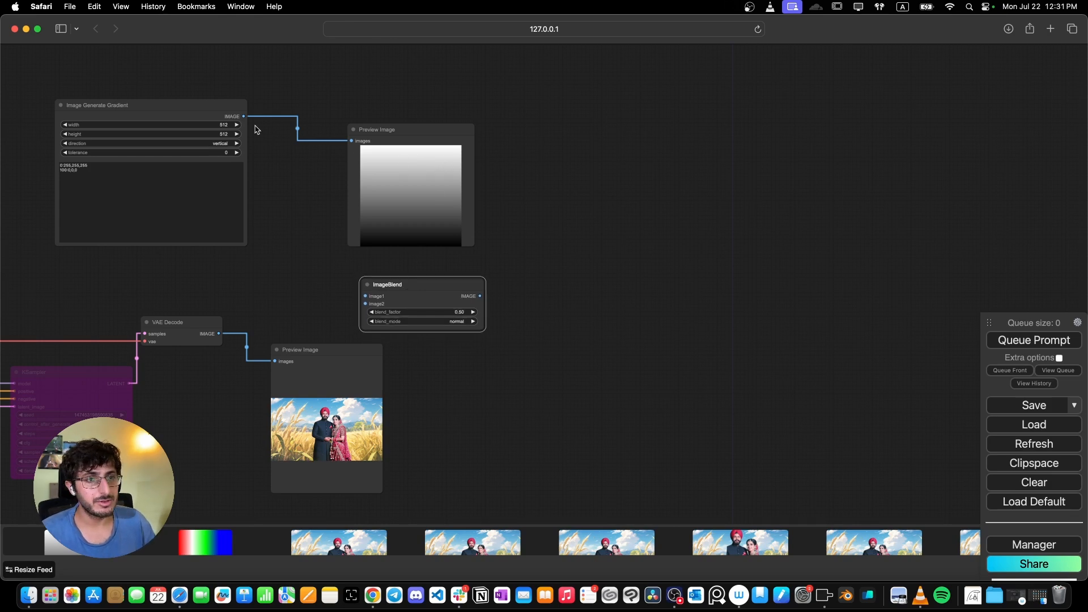
{"action": "left_click_drag", "start_coordinate": [244, 117], "coordinate": [365, 296]}
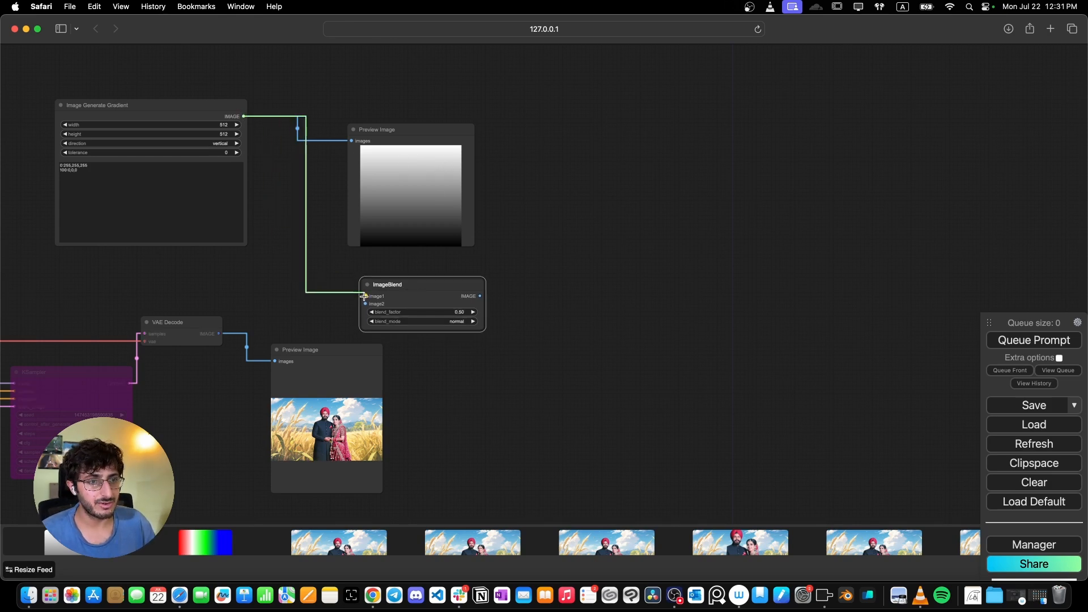
{"action": "left_click_drag", "start_coordinate": [217, 334], "coordinate": [365, 304]}
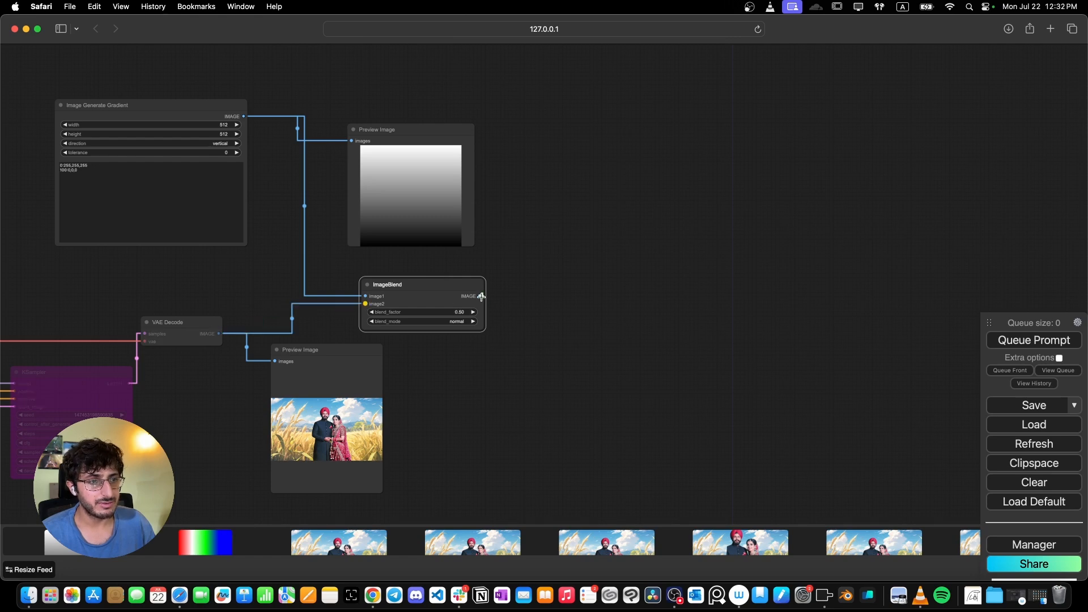
- Attach a new Preview Image node to the ImageBlend node's IMAGE output
{"action": "left_click_drag", "start_coordinate": [482, 296], "coordinate": [564, 286]}
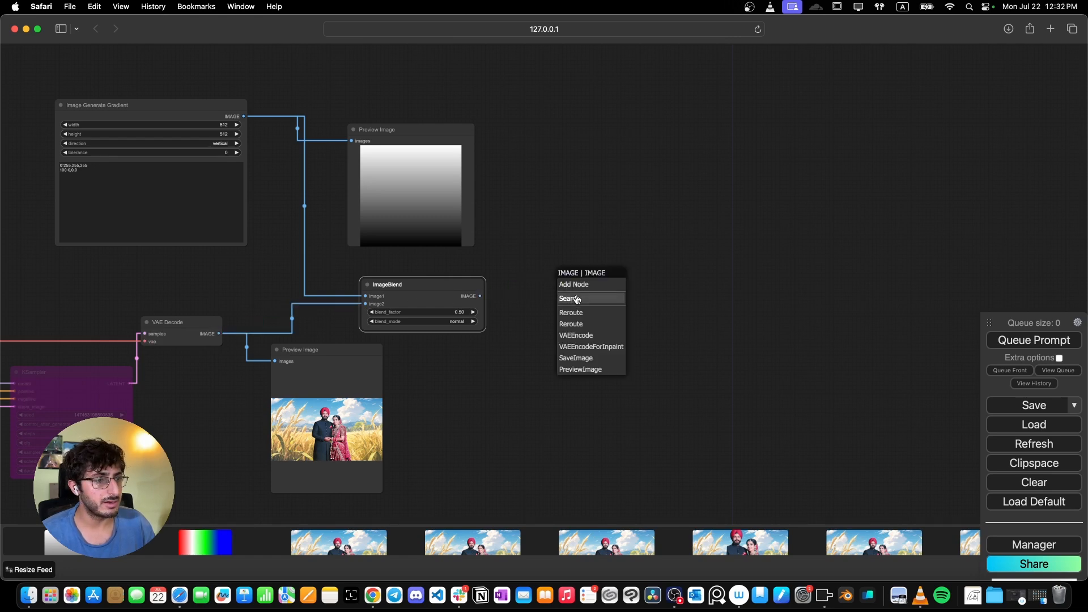
{"action": "left_click", "coordinate": [569, 297]}
{"action": "type", "text": "pre"}
{"action": "key", "text": "Down"}
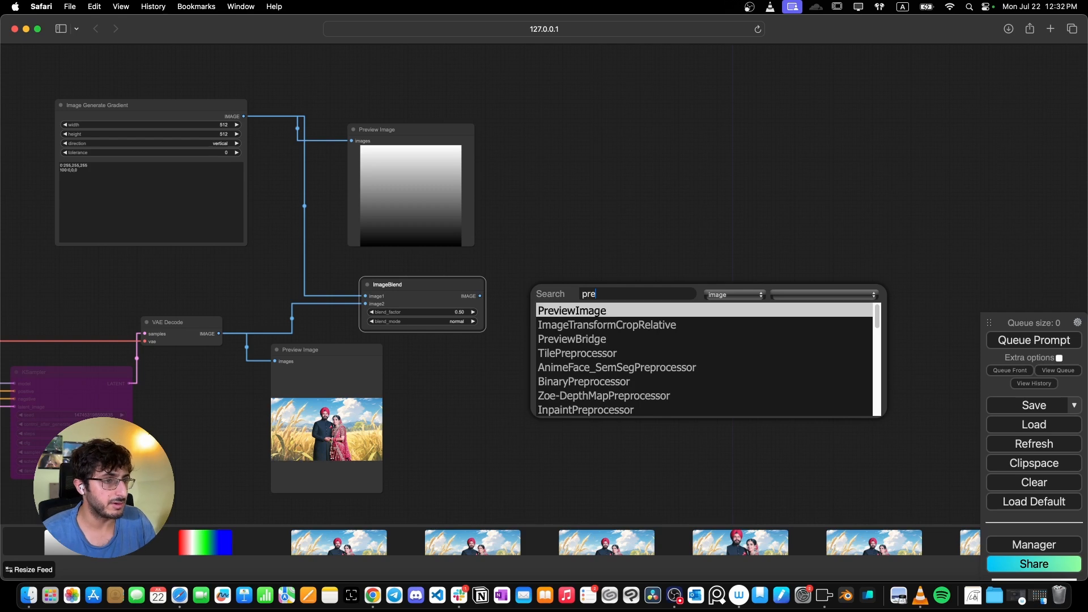
{"action": "key", "text": "Return"}
{"action": "scroll", "coordinate": [466, 313], "scroll_direction": "up", "scroll_amount": 4}
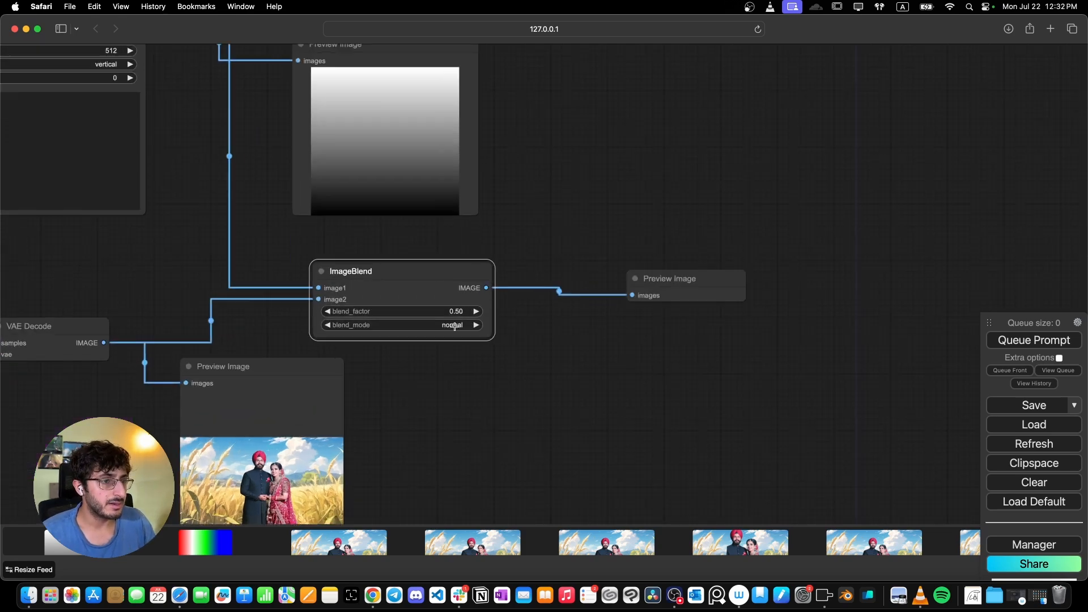
- Set the ImageBlend blend_mode to screen and queue the prompt
{"action": "left_click", "coordinate": [457, 326]}
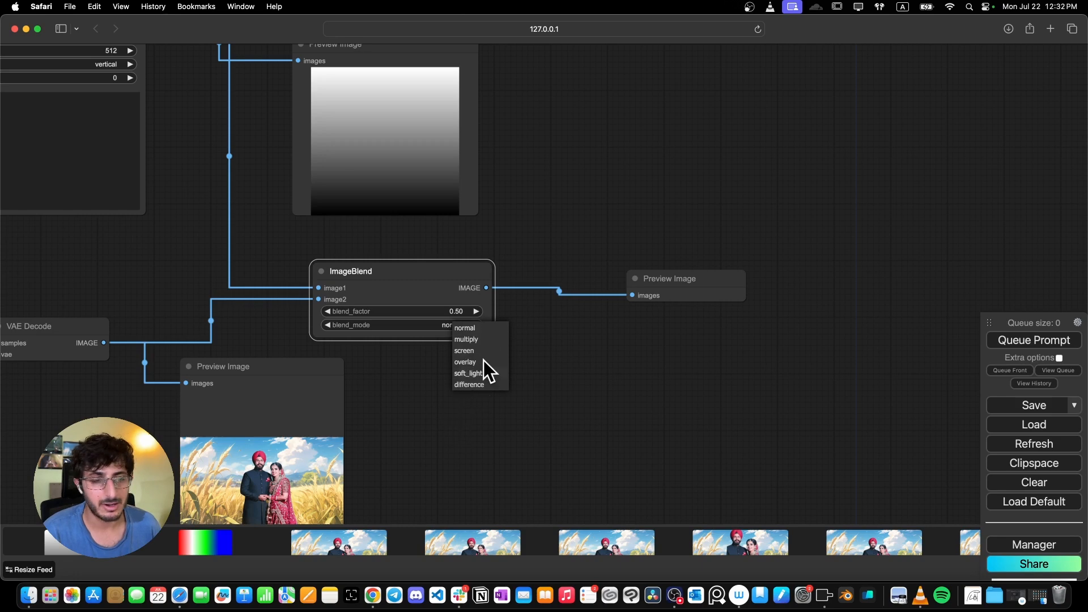
{"action": "left_click", "coordinate": [471, 351]}
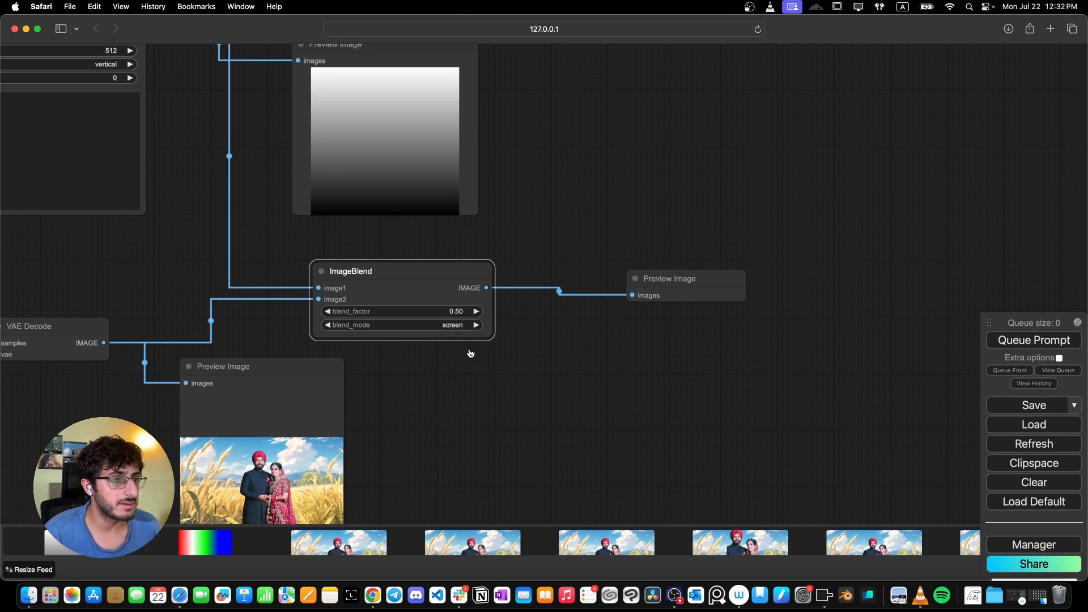
{"action": "left_click", "coordinate": [1041, 342]}
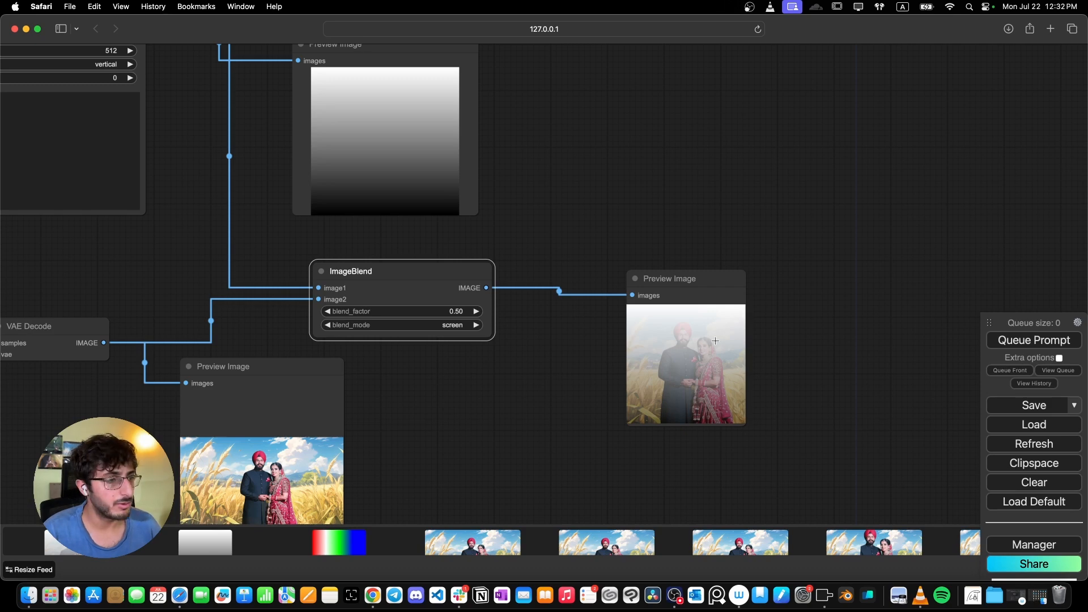
- Switch the blend_mode to overlay and queue the prompt again
{"action": "left_click", "coordinate": [435, 326]}
{"action": "left_click", "coordinate": [457, 360]}
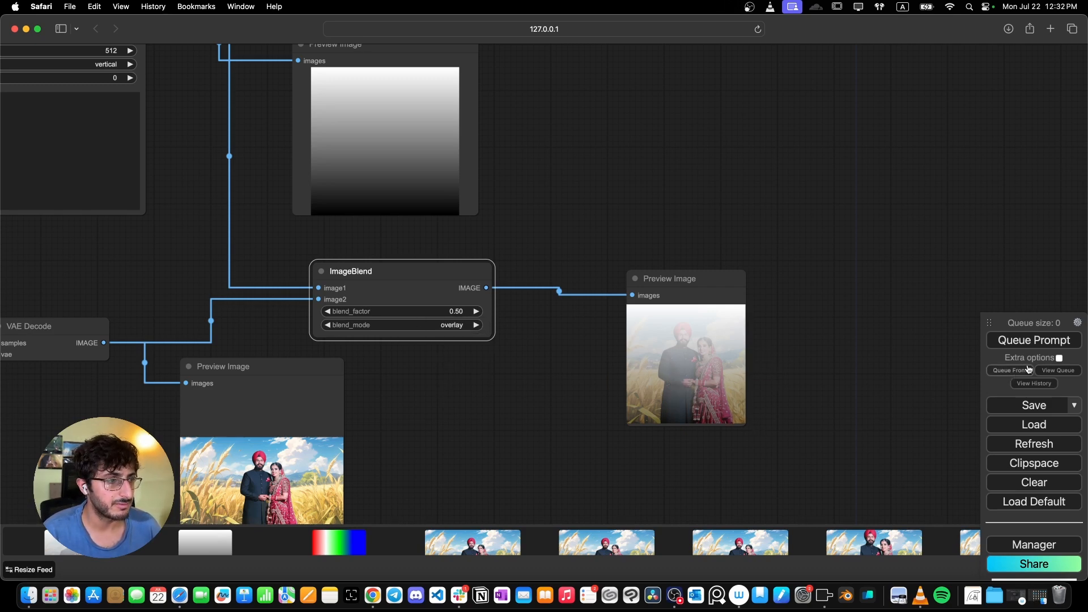
{"action": "left_click", "coordinate": [1033, 341]}
- Set the ImageBlend blend_factor to 0.2 and queue the prompt
{"action": "left_click", "coordinate": [480, 326]}
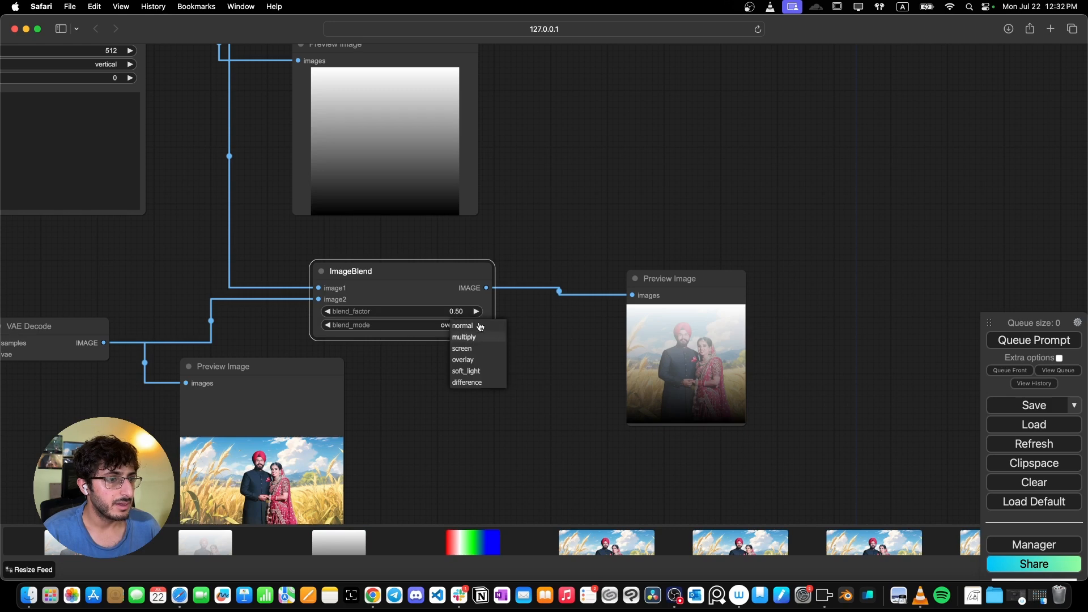
{"action": "left_click", "coordinate": [398, 357]}
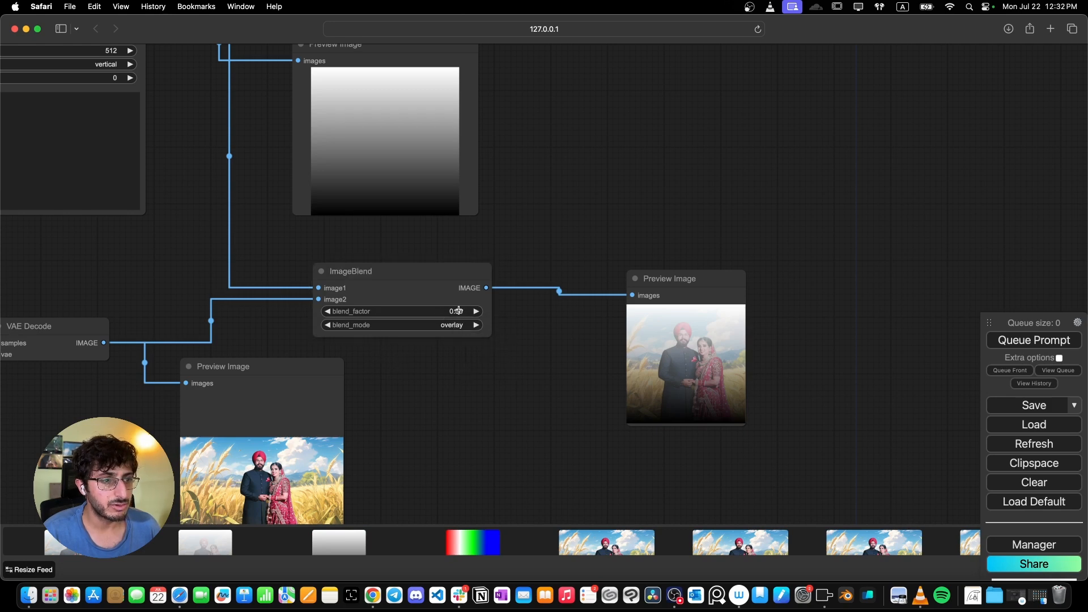
{"action": "left_click_drag", "start_coordinate": [458, 310], "coordinate": [470, 311]}
{"action": "left_click", "coordinate": [470, 313]}
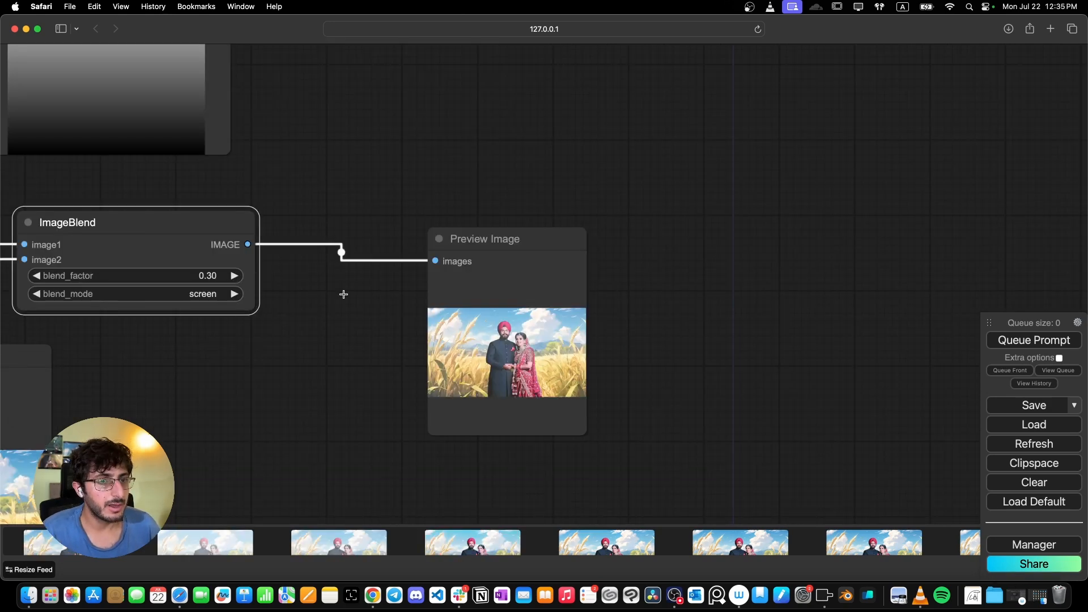
{"action": "left_click", "coordinate": [204, 277]}
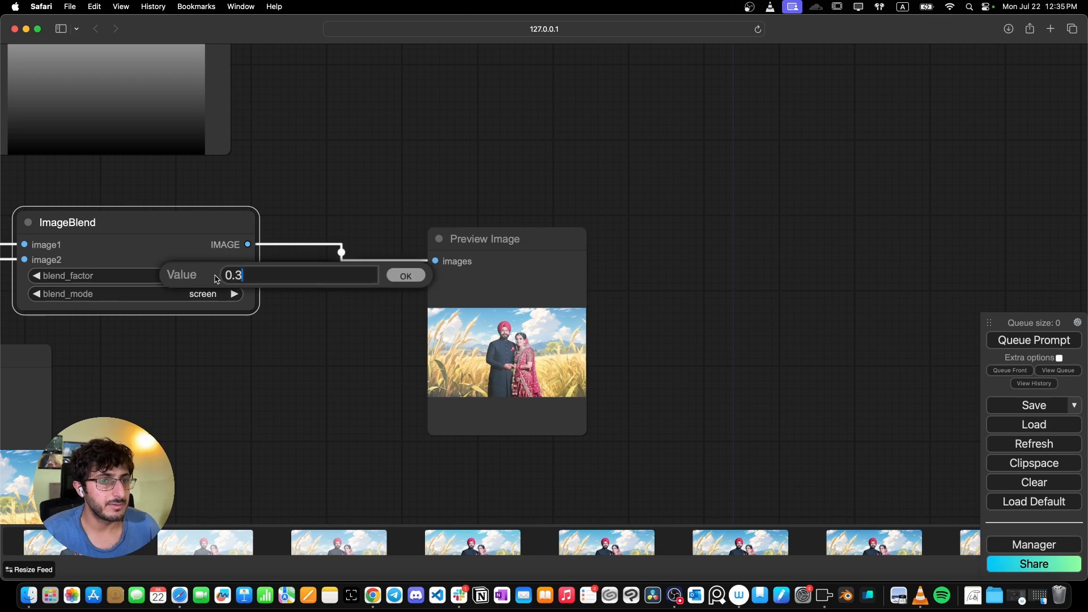
{"action": "left_click_drag", "start_coordinate": [233, 277], "coordinate": [253, 277]}
{"action": "type", "text": "2"}
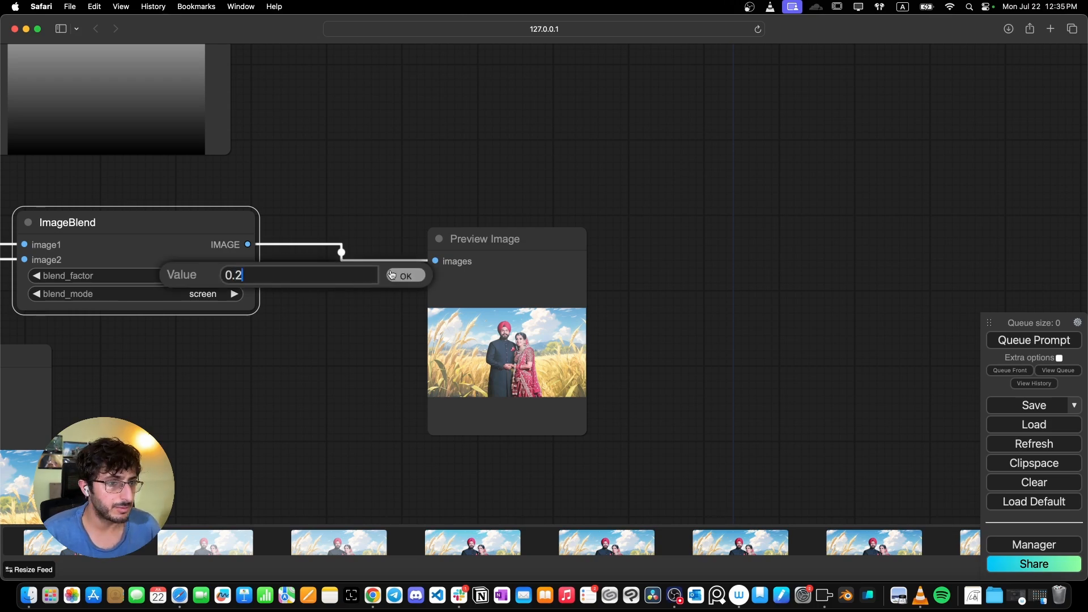
{"action": "left_click", "coordinate": [397, 276]}
{"action": "left_click", "coordinate": [1032, 342]}
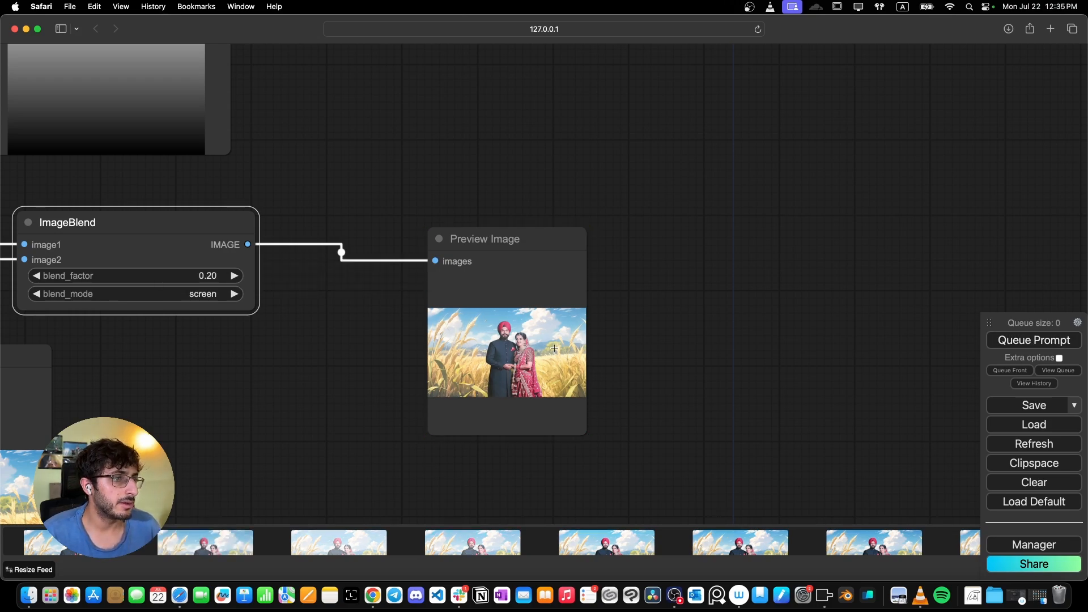
{"action": "scroll", "coordinate": [551, 346], "scroll_direction": "down", "scroll_amount": 2}
{"action": "scroll", "coordinate": [551, 347], "scroll_direction": "up", "scroll_amount": 10}
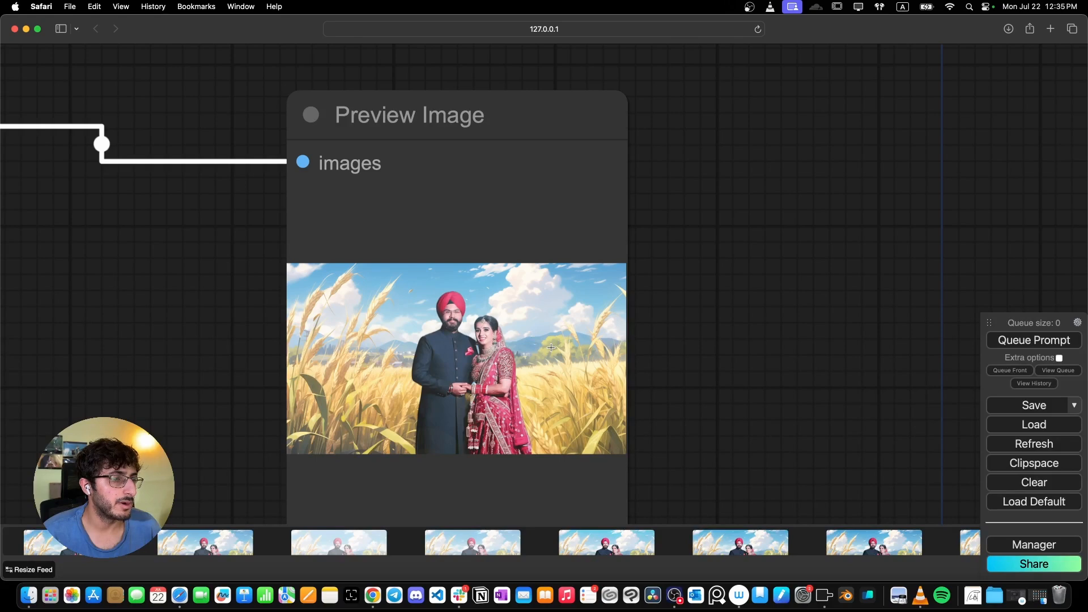
{"action": "scroll", "coordinate": [551, 347], "scroll_direction": "down", "scroll_amount": 3}
{"action": "scroll", "coordinate": [550, 347], "scroll_direction": "down", "scroll_amount": 5}
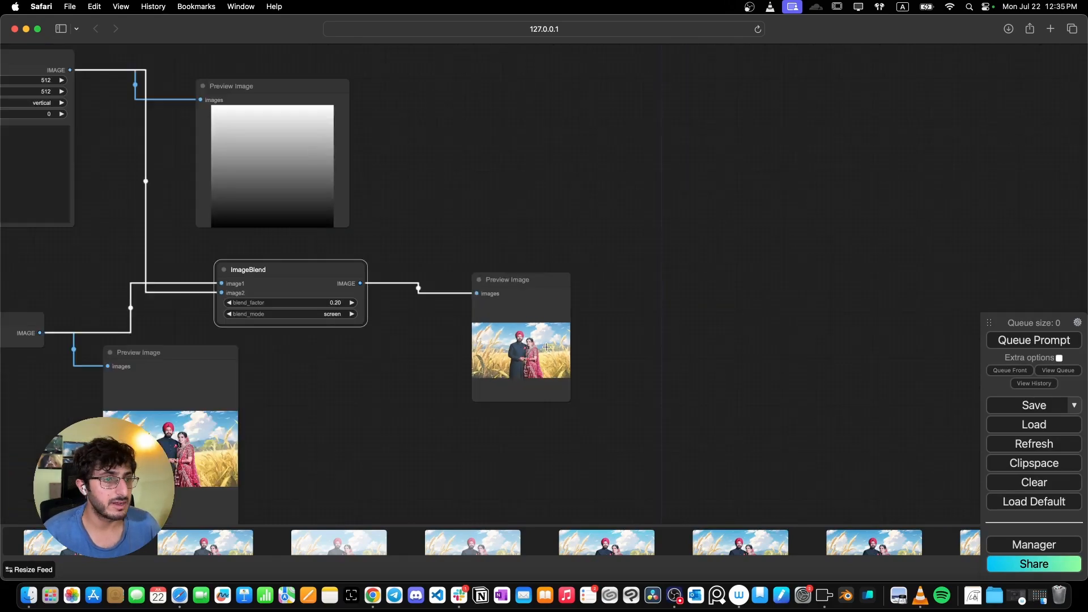
{"action": "left_click_drag", "start_coordinate": [436, 322], "coordinate": [461, 325]}
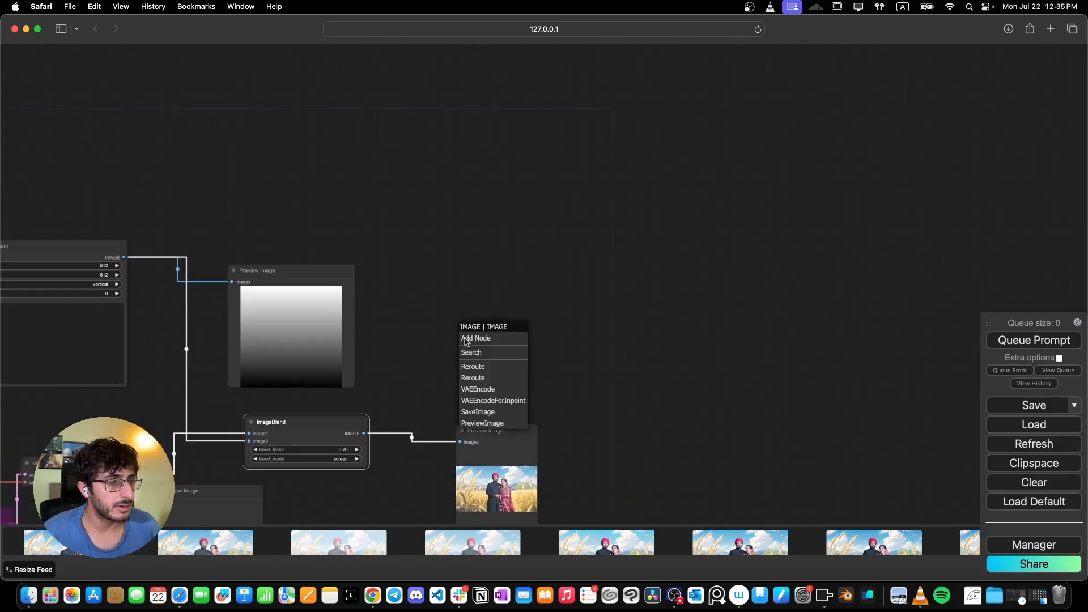
{"action": "left_click", "coordinate": [493, 353]}
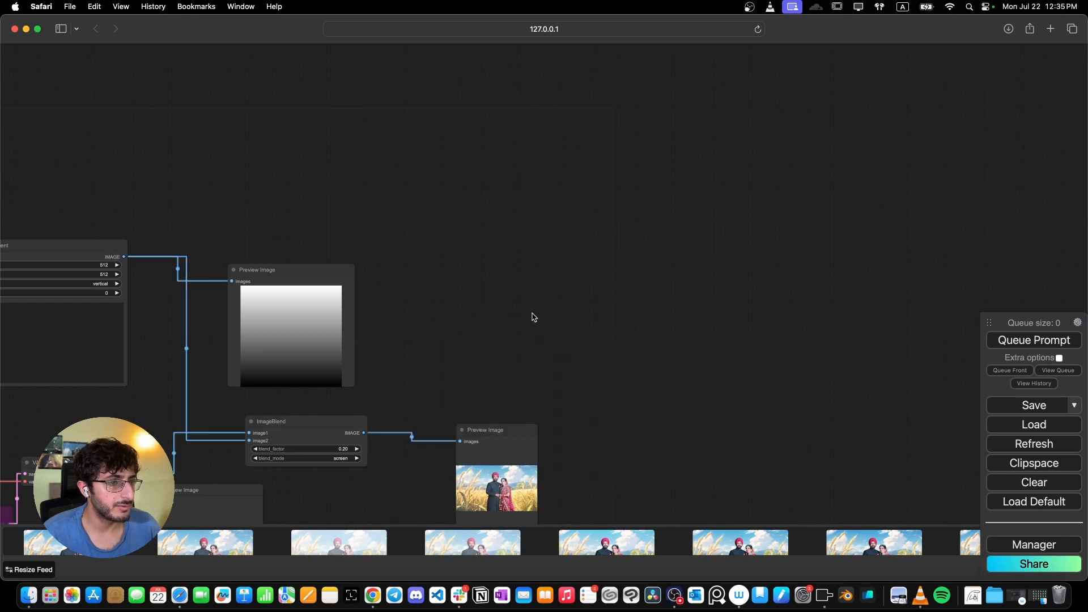
{"action": "scroll", "coordinate": [651, 377], "scroll_direction": "down", "scroll_amount": 5}
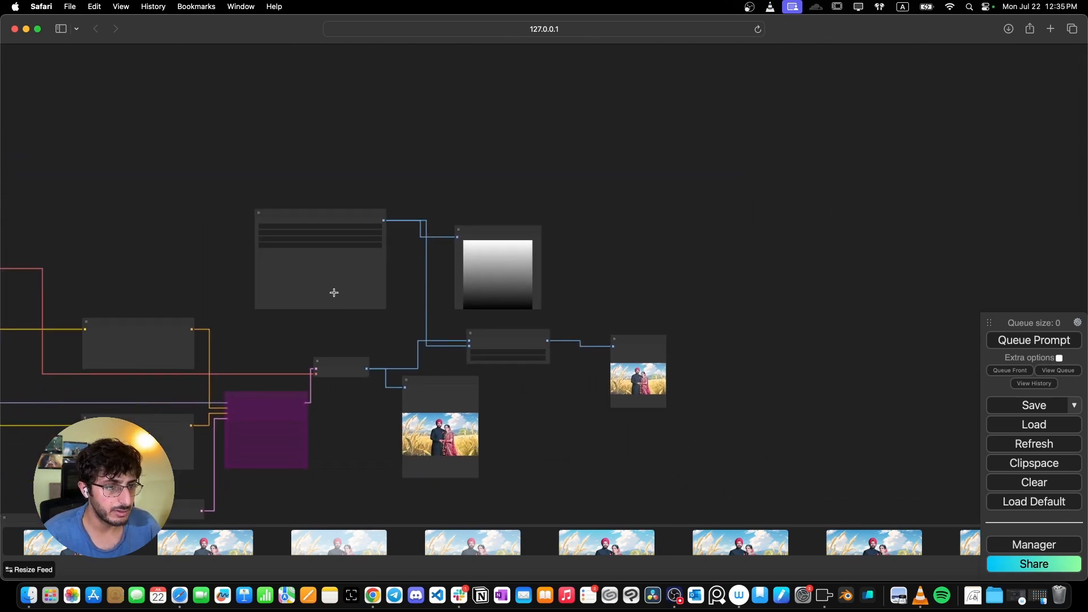
- Move the KSampler node beside the gradient preview, to the right of the blend nodes
{"action": "scroll", "coordinate": [334, 293], "scroll_direction": "up", "scroll_amount": 1}
{"action": "left_click", "coordinate": [257, 418]}
{"action": "left_click_drag", "start_coordinate": [258, 418], "coordinate": [703, 250]}
{"action": "right_click", "coordinate": [633, 217]}
{"action": "left_click", "coordinate": [652, 354]}
{"action": "scroll", "coordinate": [745, 316], "scroll_direction": "up", "scroll_amount": 2}
{"action": "scroll", "coordinate": [744, 316], "scroll_direction": "up", "scroll_amount": 3}
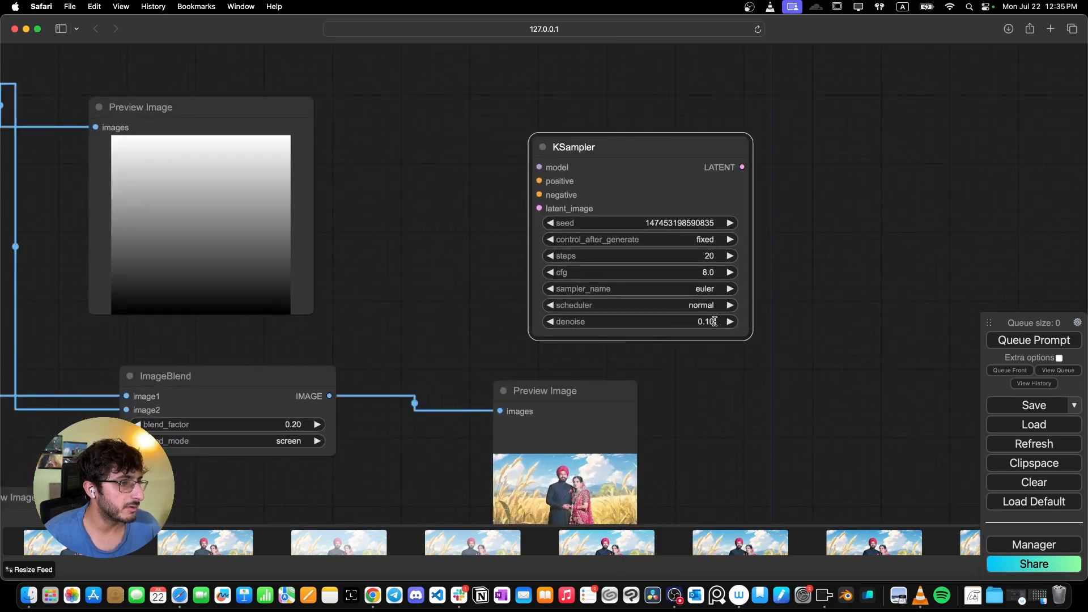
- Set the KSampler's denoise to 0.2
{"action": "left_click", "coordinate": [715, 321]}
{"action": "key", "text": "BackSpace"}
{"action": "type", "text": "2"}
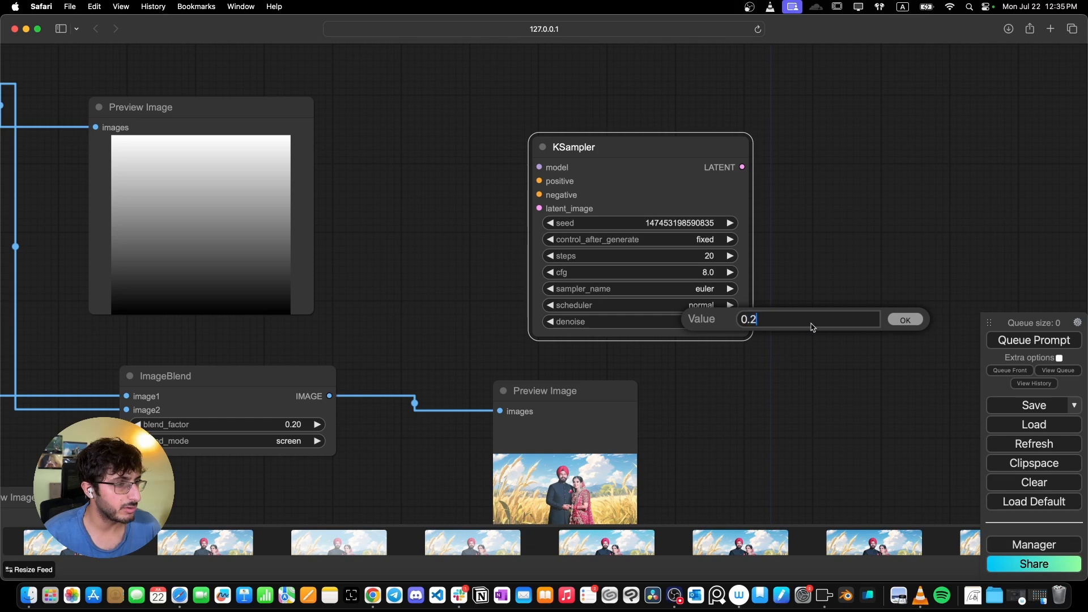
{"action": "left_click", "coordinate": [905, 320]}
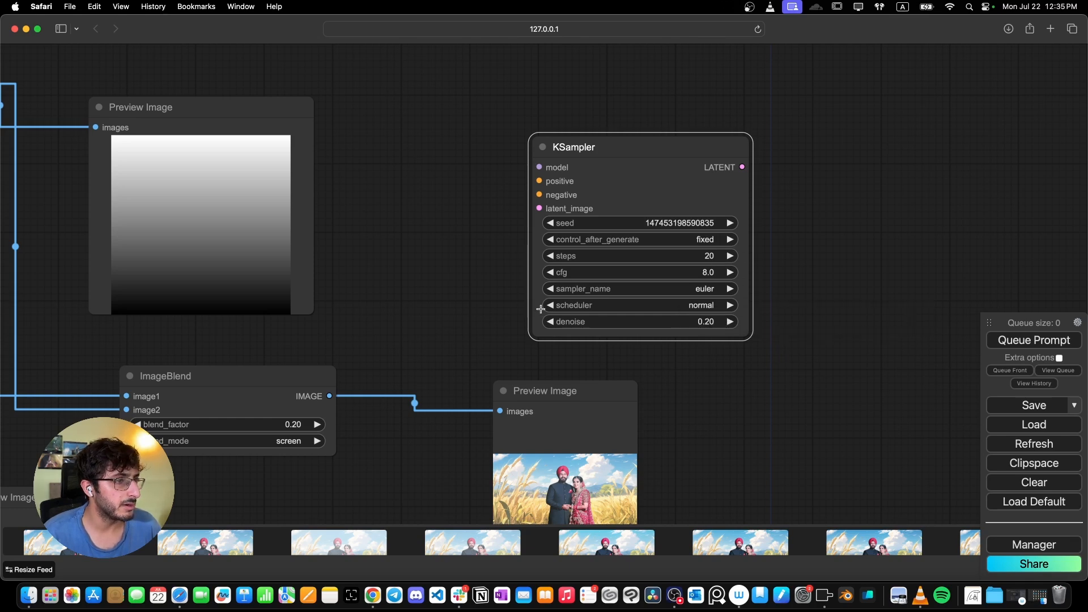
- Connect the positive and negative conditioning outputs to the relocated KSampler's inputs
{"action": "scroll", "coordinate": [541, 309], "scroll_direction": "down", "scroll_amount": 8}
{"action": "left_click_drag", "start_coordinate": [541, 309], "coordinate": [616, 344]}
{"action": "scroll", "coordinate": [265, 371], "scroll_direction": "down", "scroll_amount": 3}
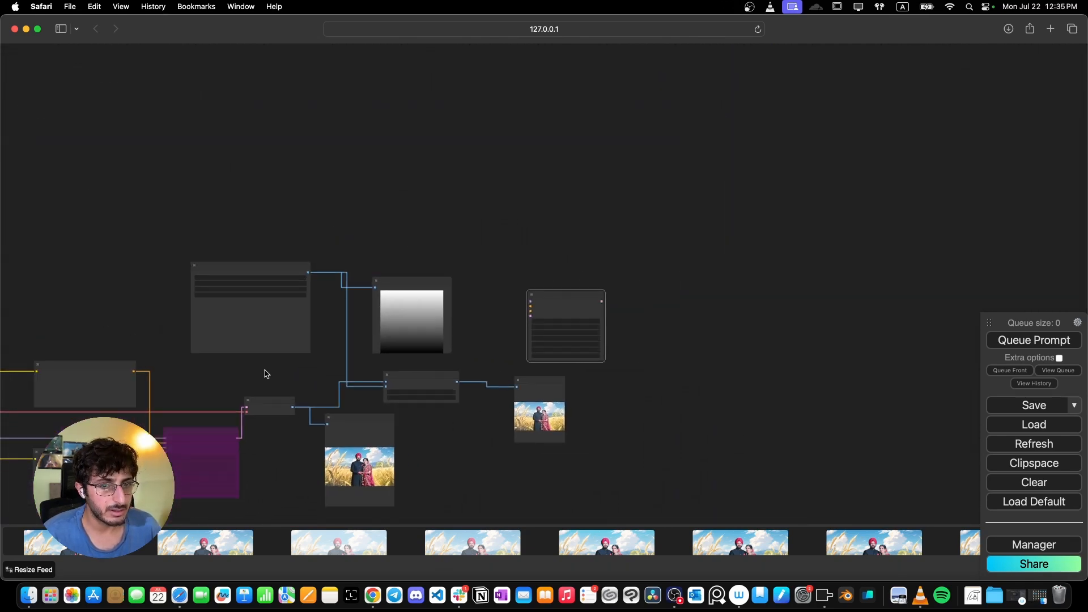
{"action": "scroll", "coordinate": [265, 371], "scroll_direction": "up", "scroll_amount": 1}
{"action": "left_click_drag", "start_coordinate": [264, 370], "coordinate": [295, 339]}
{"action": "left_click_drag", "start_coordinate": [151, 341], "coordinate": [590, 271]}
{"action": "scroll", "coordinate": [605, 272], "scroll_direction": "up", "scroll_amount": 2}
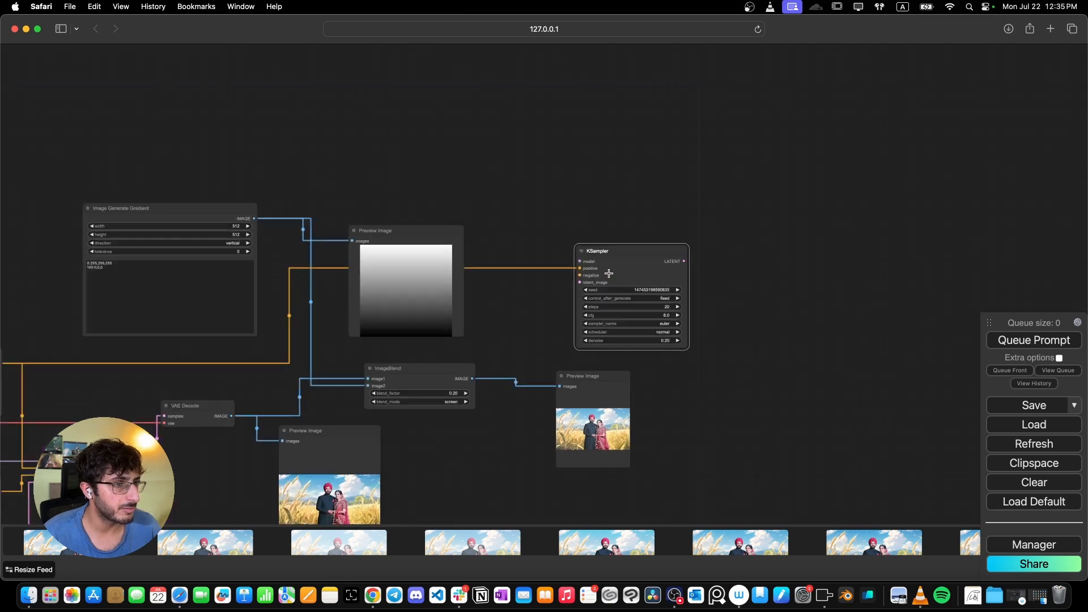
{"action": "scroll", "coordinate": [274, 405], "scroll_direction": "down", "scroll_amount": 2}
{"action": "left_click_drag", "start_coordinate": [294, 383], "coordinate": [368, 304]}
{"action": "scroll", "coordinate": [367, 308], "scroll_direction": "up", "scroll_amount": 4}
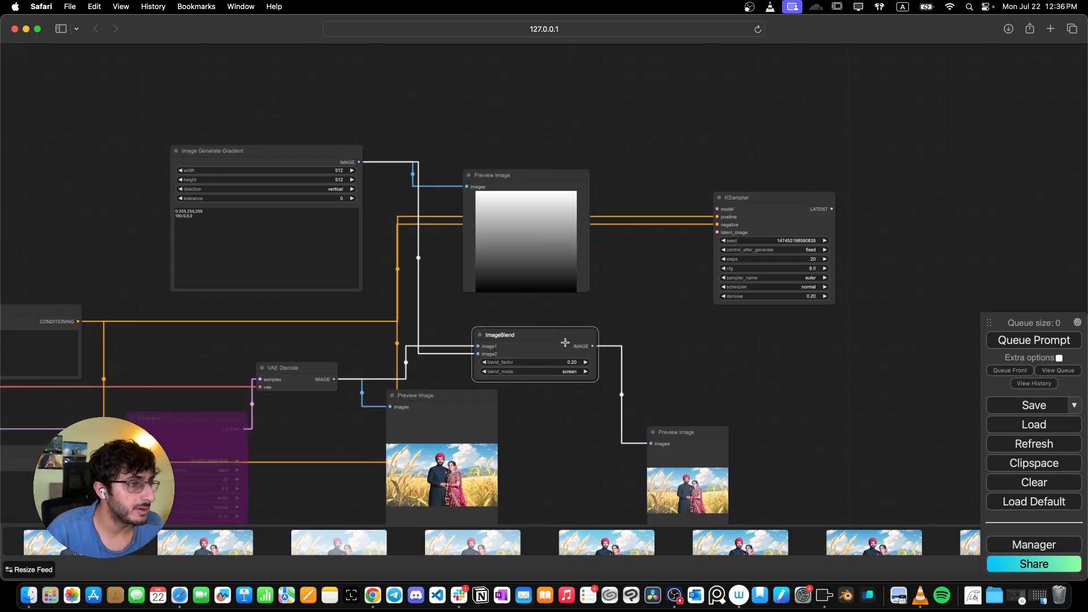
- Add a VAE Encode node fed by the ImageBlend output and connect its latent to the KSampler's latent_image input
{"action": "left_click_drag", "start_coordinate": [597, 347], "coordinate": [615, 312]}
{"action": "left_click", "coordinate": [635, 337]}
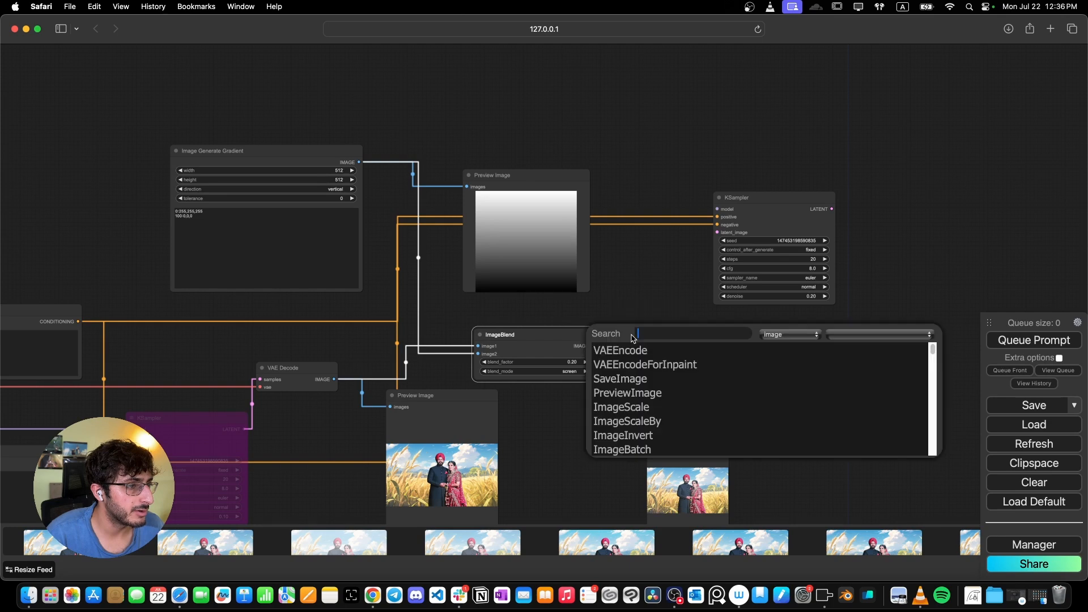
{"action": "left_click", "coordinate": [643, 351]}
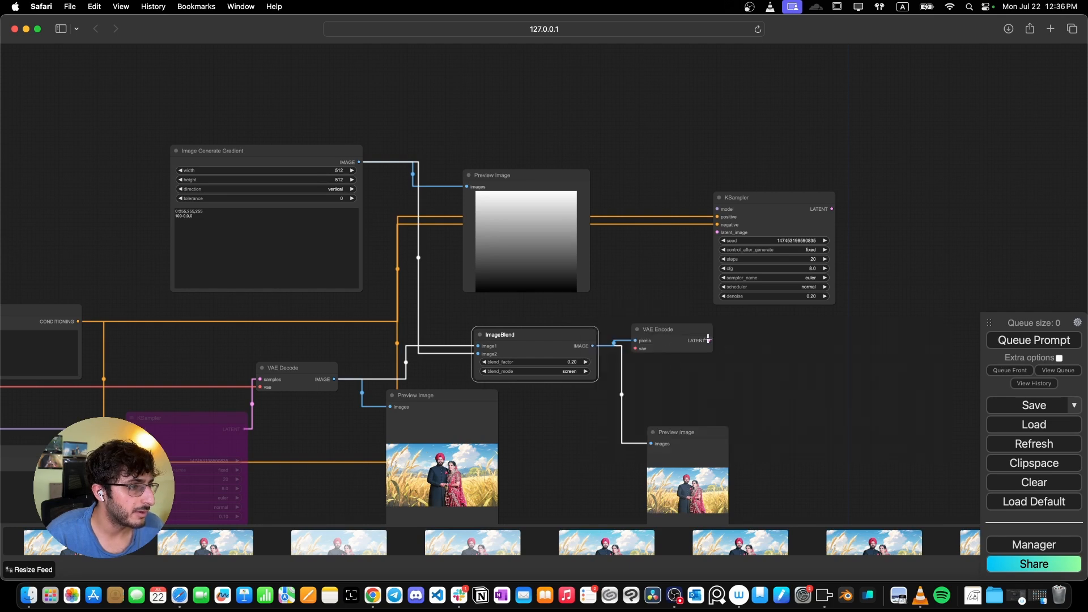
{"action": "left_click_drag", "start_coordinate": [708, 340], "coordinate": [718, 237]}
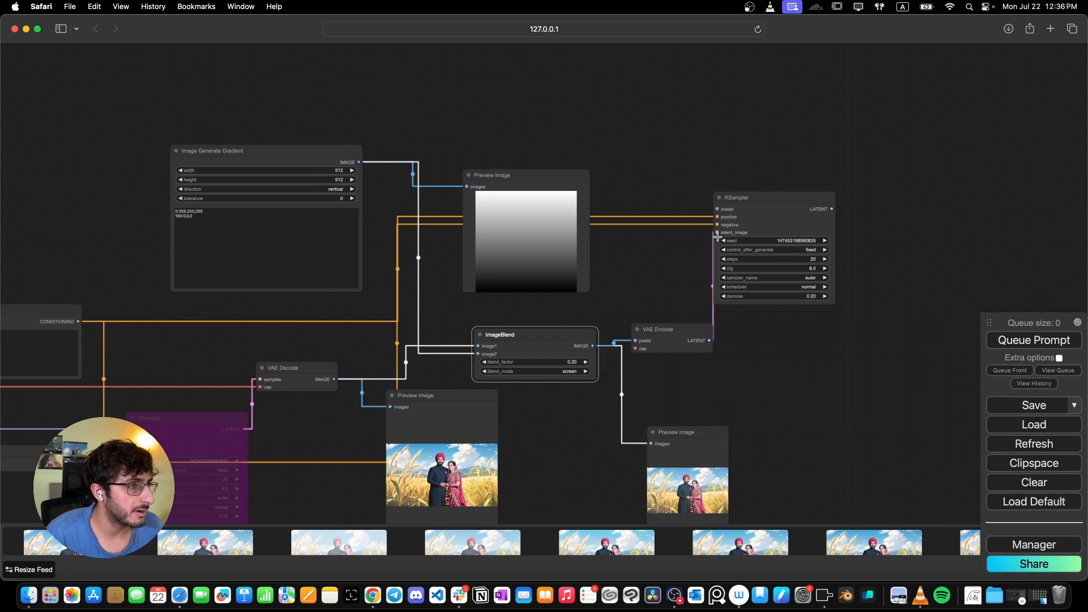
- Add a VAE Decode node fed by the KSampler's LATENT output
{"action": "scroll", "coordinate": [605, 275], "scroll_direction": "down", "scroll_amount": 8}
{"action": "left_click_drag", "start_coordinate": [604, 275], "coordinate": [712, 301]}
{"action": "scroll", "coordinate": [712, 301], "scroll_direction": "up", "scroll_amount": 2}
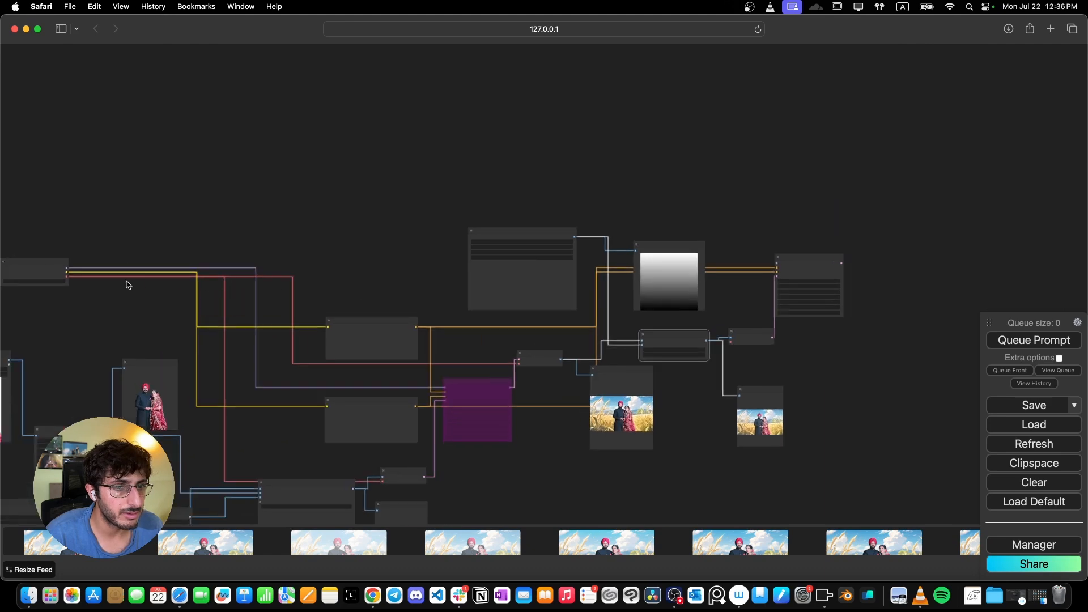
{"action": "scroll", "coordinate": [70, 274], "scroll_direction": "up", "scroll_amount": 3}
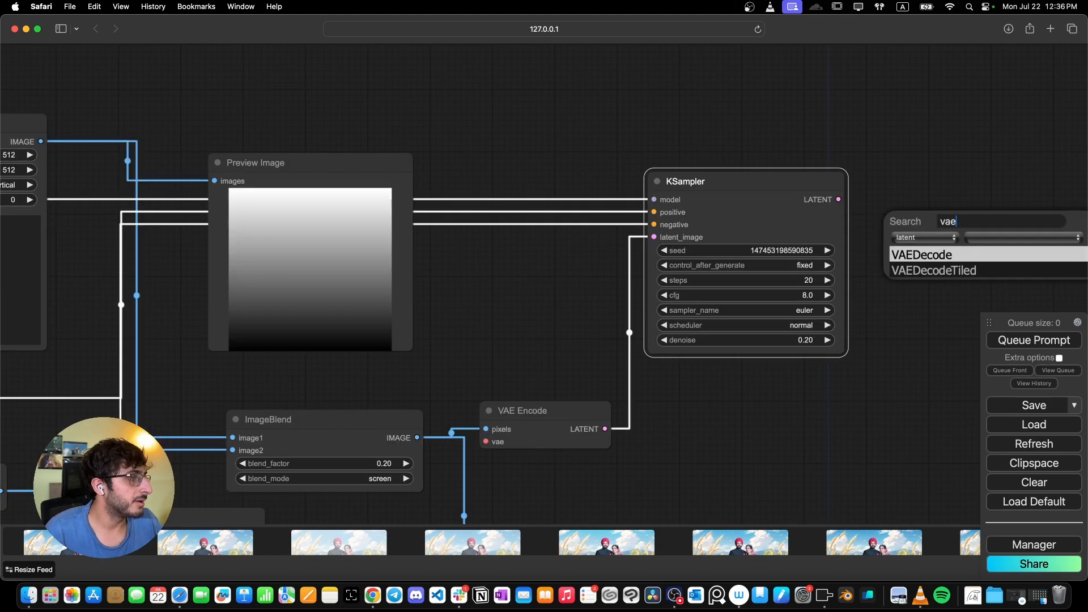
{"action": "key", "text": "Return"}
- Add a Preview Image node connected to the VAE Decode's IMAGE output
{"action": "scroll", "coordinate": [945, 221], "scroll_direction": "down", "scroll_amount": 2}
{"action": "left_click_drag", "start_coordinate": [934, 224], "coordinate": [614, 233]}
{"action": "left_click_drag", "start_coordinate": [722, 239], "coordinate": [757, 249]}
{"action": "left_click", "coordinate": [776, 262]}
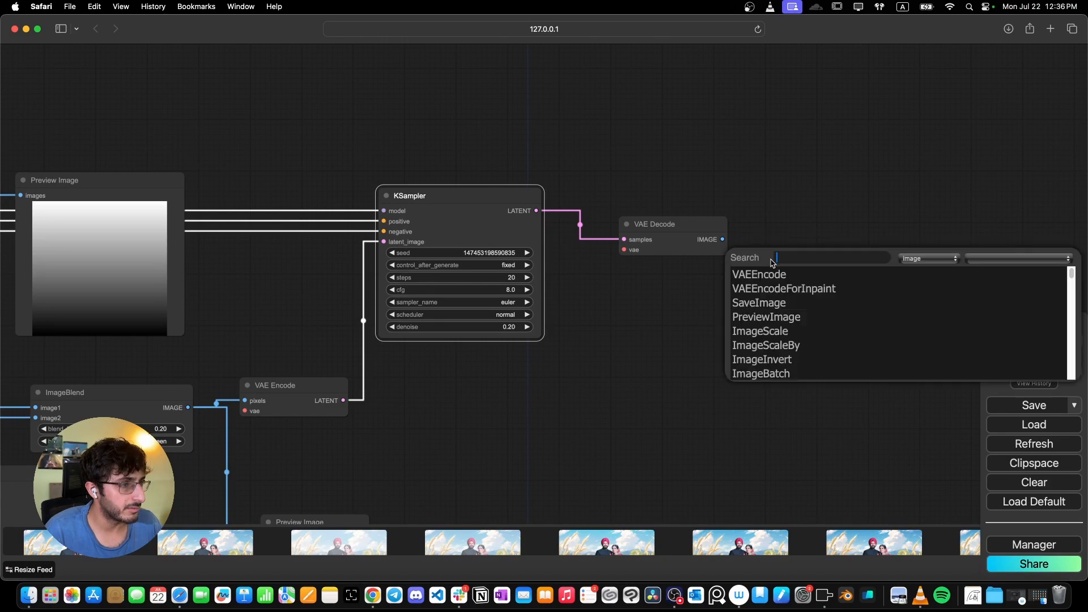
{"action": "type", "text": "pre"}
{"action": "key", "text": "Return"}
- Connect the checkpoint's VAE to the new VAE Decode node and queue the prompt
{"action": "scroll", "coordinate": [585, 306], "scroll_direction": "up", "scroll_amount": 5}
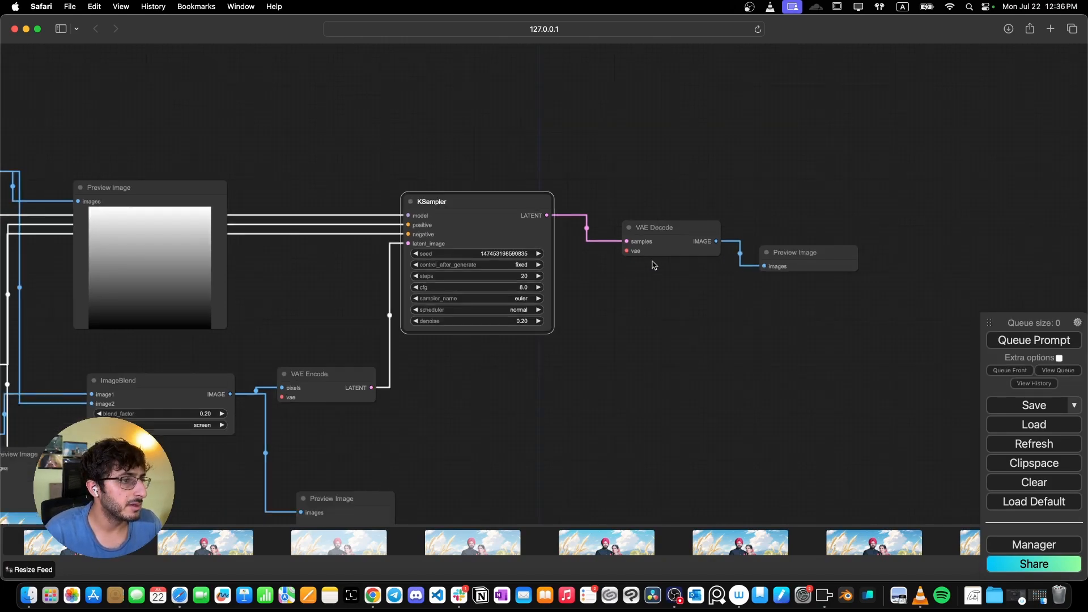
{"action": "scroll", "coordinate": [389, 418], "scroll_direction": "down", "scroll_amount": 3}
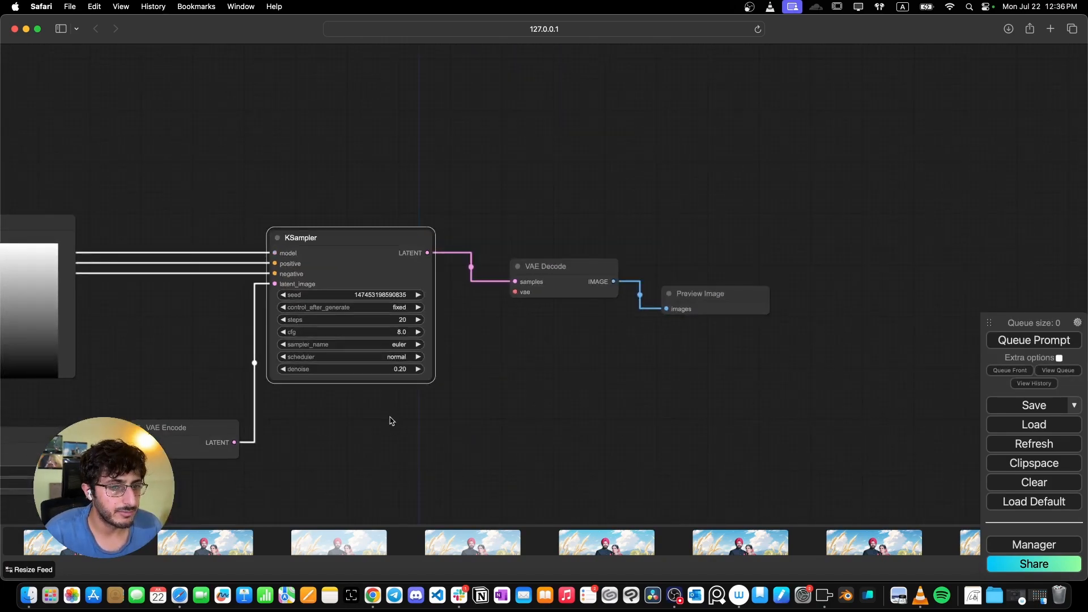
{"action": "left_click_drag", "start_coordinate": [388, 418], "coordinate": [573, 312]}
{"action": "scroll", "coordinate": [571, 311], "scroll_direction": "down", "scroll_amount": 5}
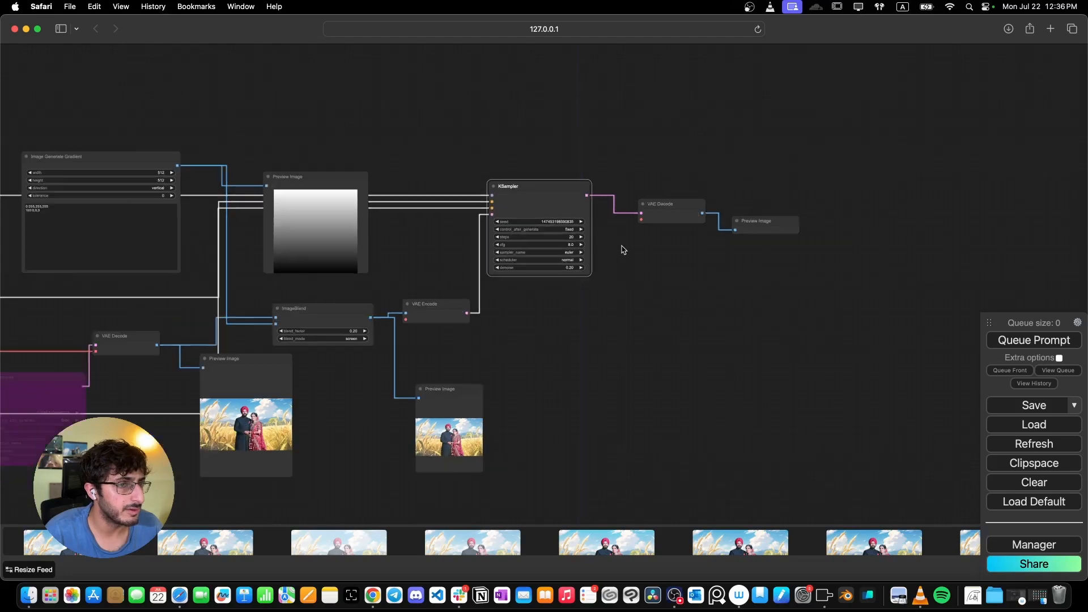
{"action": "left_click_drag", "start_coordinate": [622, 245], "coordinate": [775, 271]}
{"action": "scroll", "coordinate": [774, 271], "scroll_direction": "down", "scroll_amount": 3}
{"action": "left_click_drag", "start_coordinate": [128, 219], "coordinate": [417, 318]}
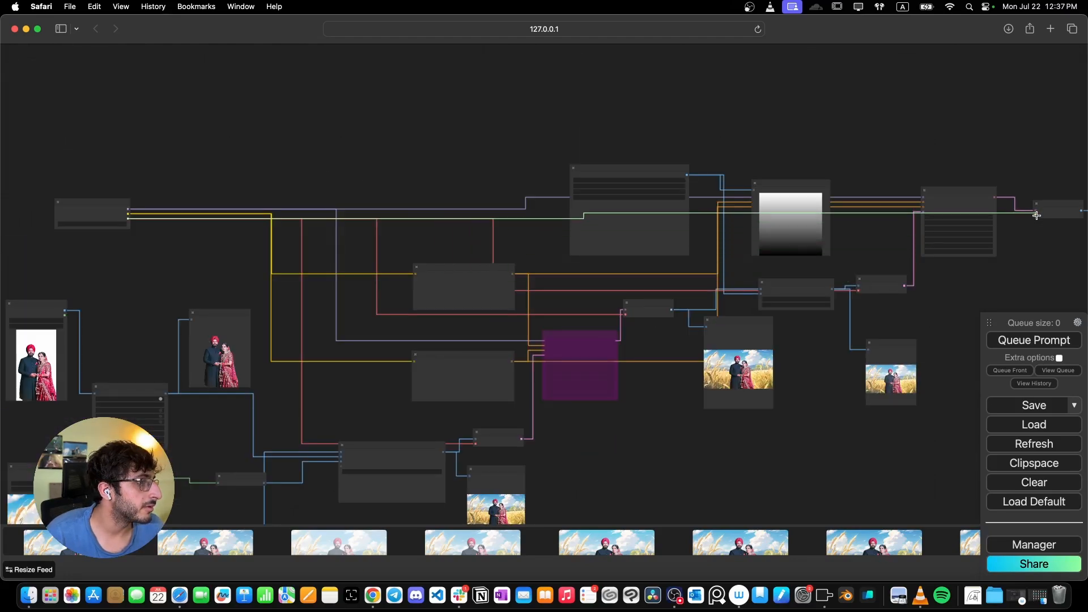
{"action": "scroll", "coordinate": [1045, 214], "scroll_direction": "up", "scroll_amount": 2}
{"action": "scroll", "coordinate": [417, 318], "scroll_direction": "up", "scroll_amount": 3}
{"action": "left_click", "coordinate": [1052, 340]}
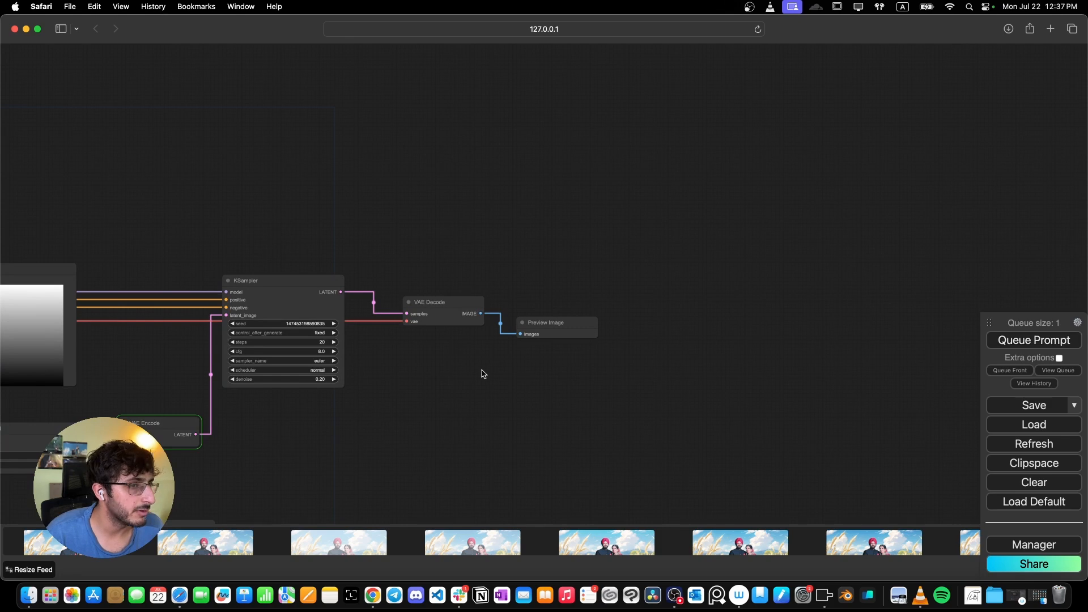
- Examine the refined image in the new Preview Image node after the KSampler pass
{"action": "scroll", "coordinate": [457, 380], "scroll_direction": "up", "scroll_amount": 3}
{"action": "left_click_drag", "start_coordinate": [386, 371], "coordinate": [619, 184]}
{"action": "scroll", "coordinate": [619, 184], "scroll_direction": "down", "scroll_amount": 2}
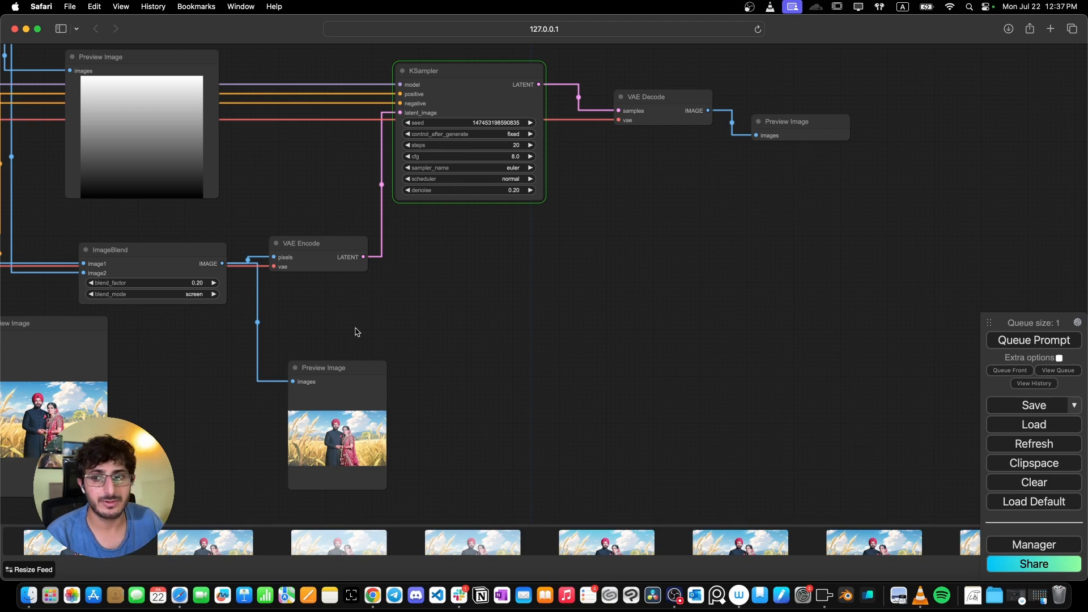
{"action": "left_click", "coordinate": [773, 130]}
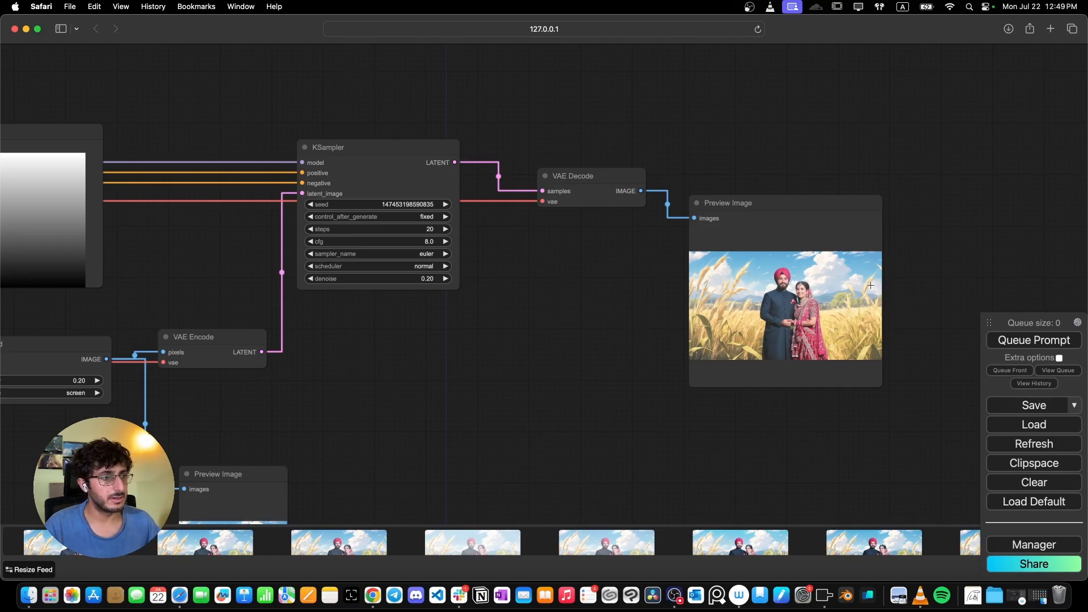
{"action": "left_click_drag", "start_coordinate": [901, 300], "coordinate": [601, 299]}
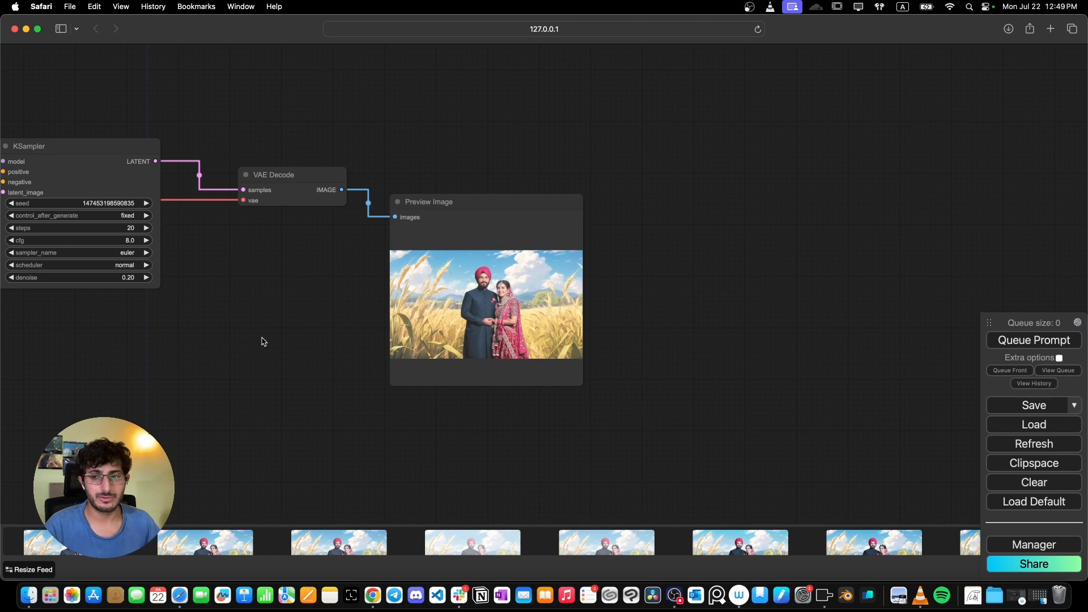
{"action": "scroll", "coordinate": [263, 342], "scroll_direction": "down", "scroll_amount": 1}
{"action": "left_click_drag", "start_coordinate": [262, 341], "coordinate": [722, 360]}
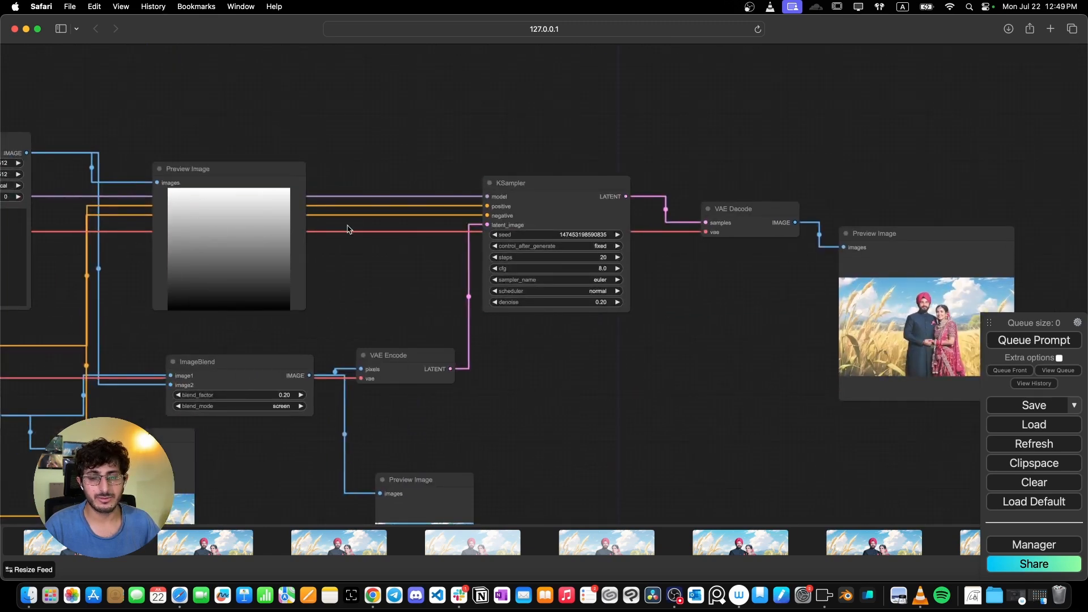
{"action": "right_click", "coordinate": [370, 144]}
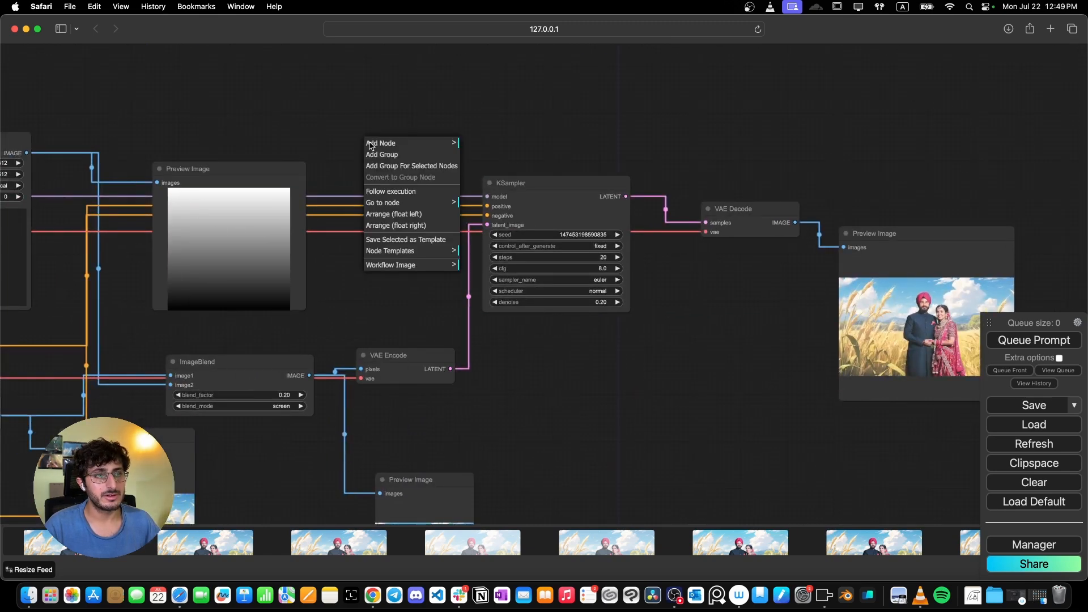
{"action": "left_click", "coordinate": [412, 144]}
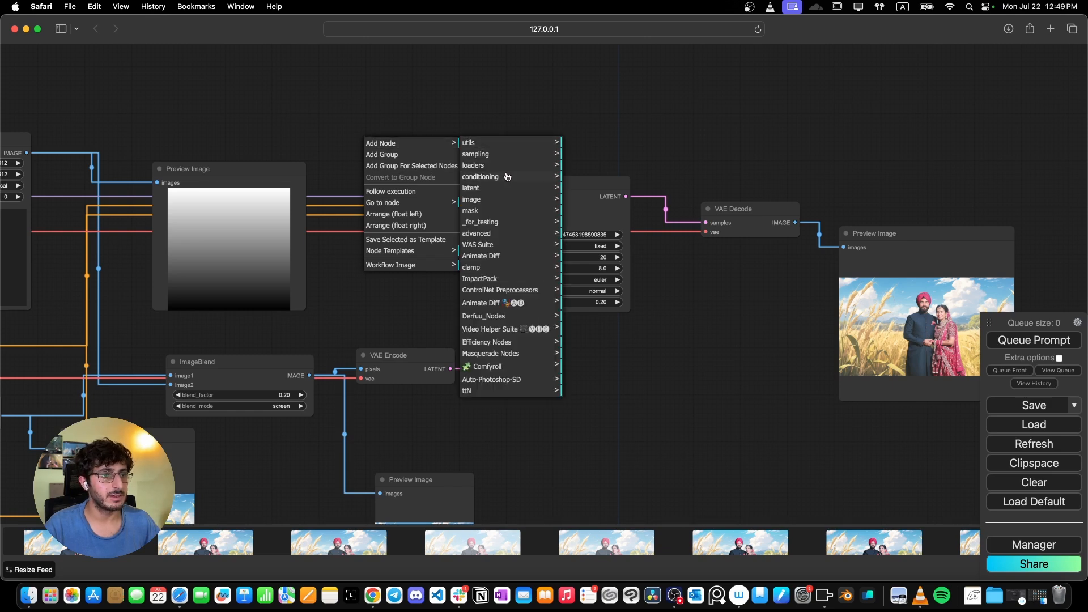
{"action": "left_click", "coordinate": [497, 201]}
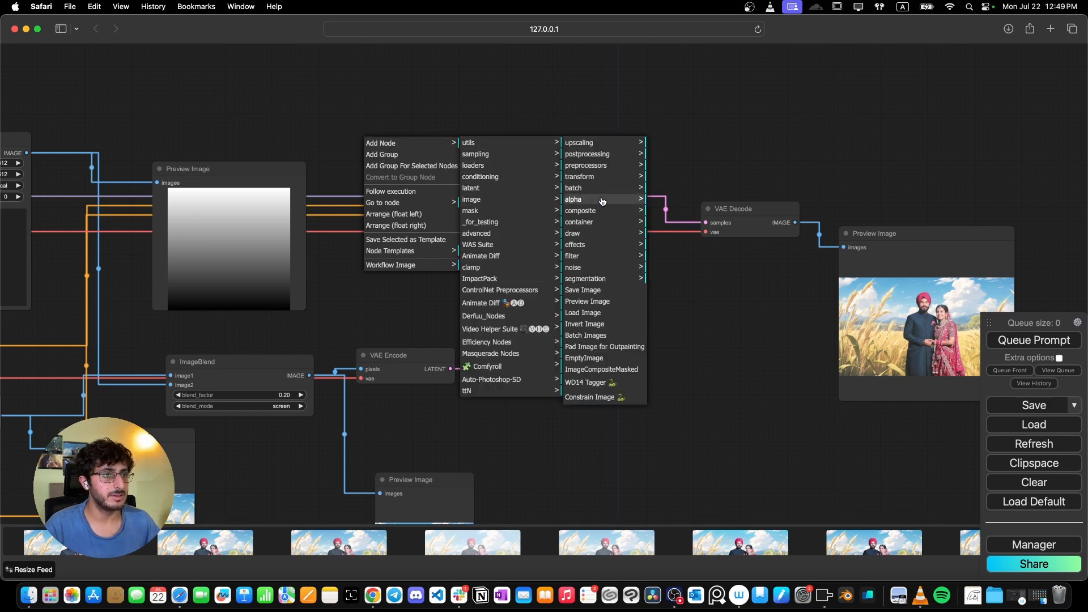
{"action": "left_click", "coordinate": [595, 154]}
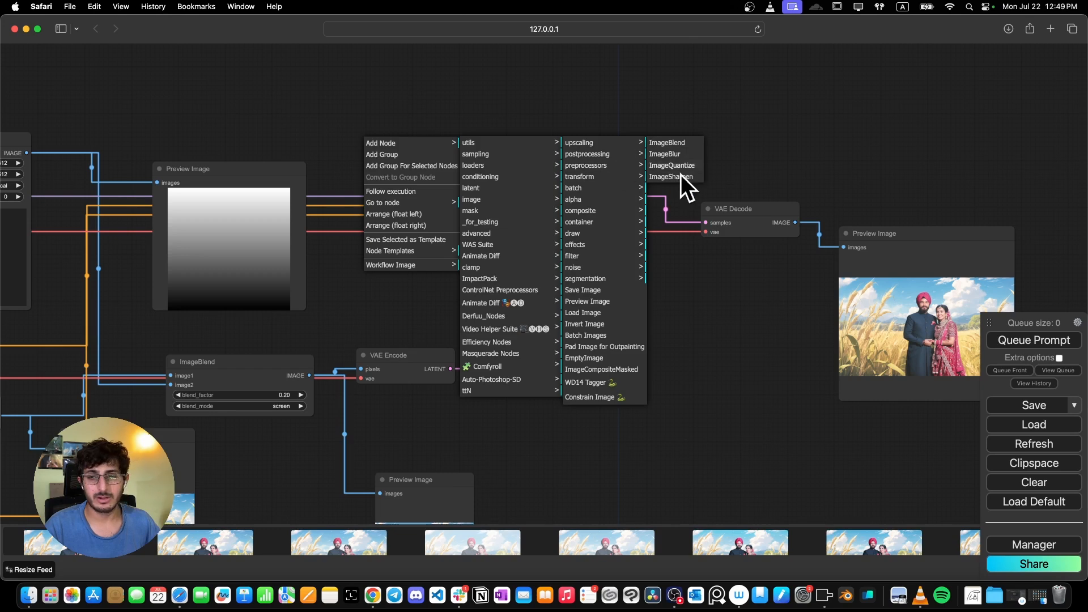
{"action": "left_click", "coordinate": [861, 186]}
- Add a Save Image node connected to the VAE Decode's IMAGE output and place it above the preview
{"action": "left_click_drag", "start_coordinate": [941, 204], "coordinate": [486, 205]}
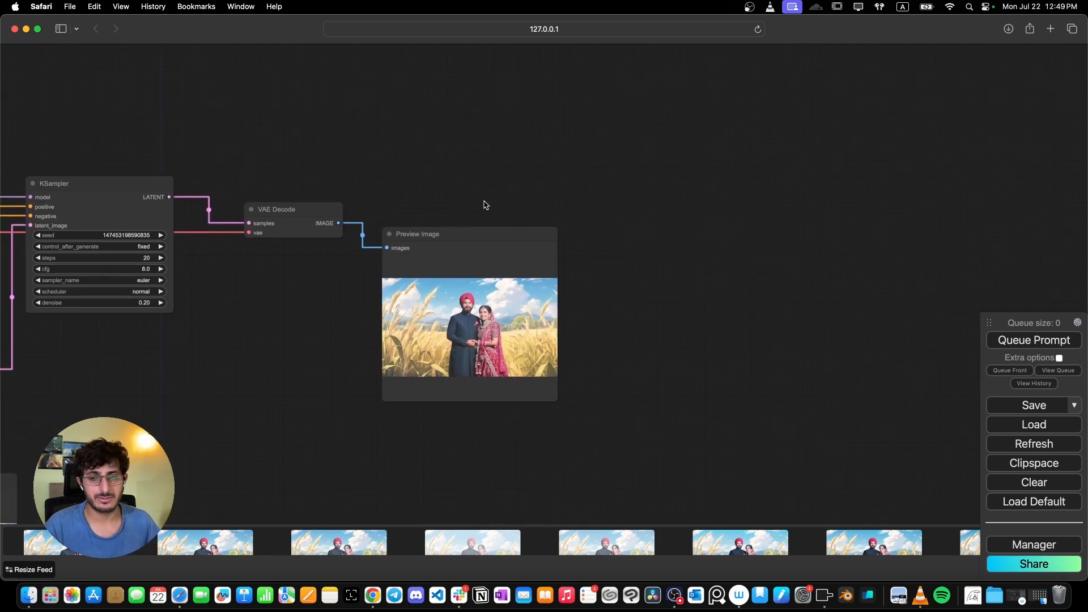
{"action": "left_click_drag", "start_coordinate": [345, 227], "coordinate": [441, 143]}
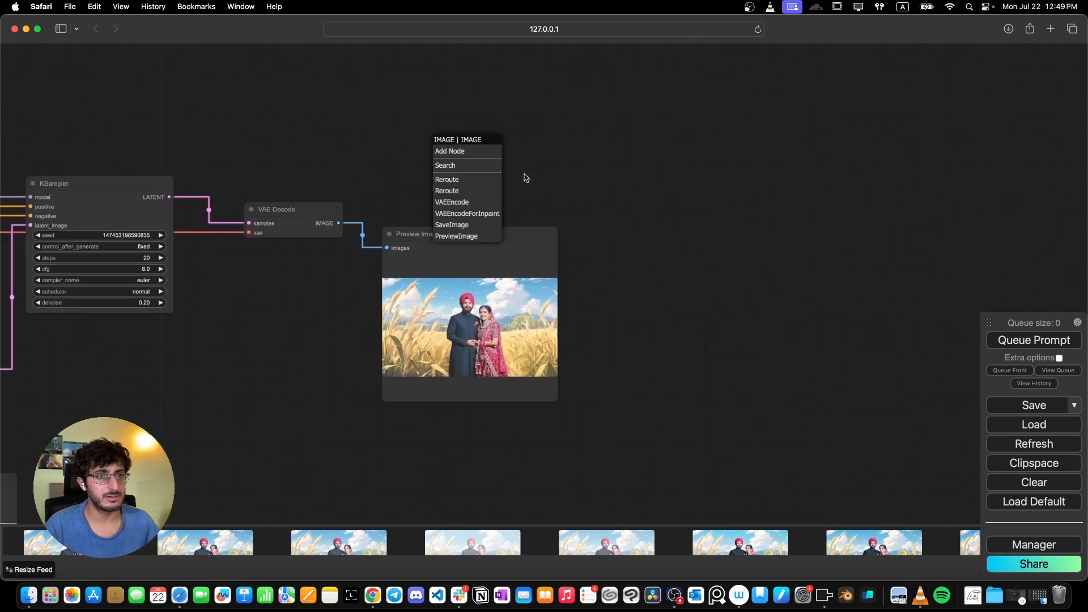
{"action": "left_click", "coordinate": [508, 165]}
{"action": "type", "text": "save"}
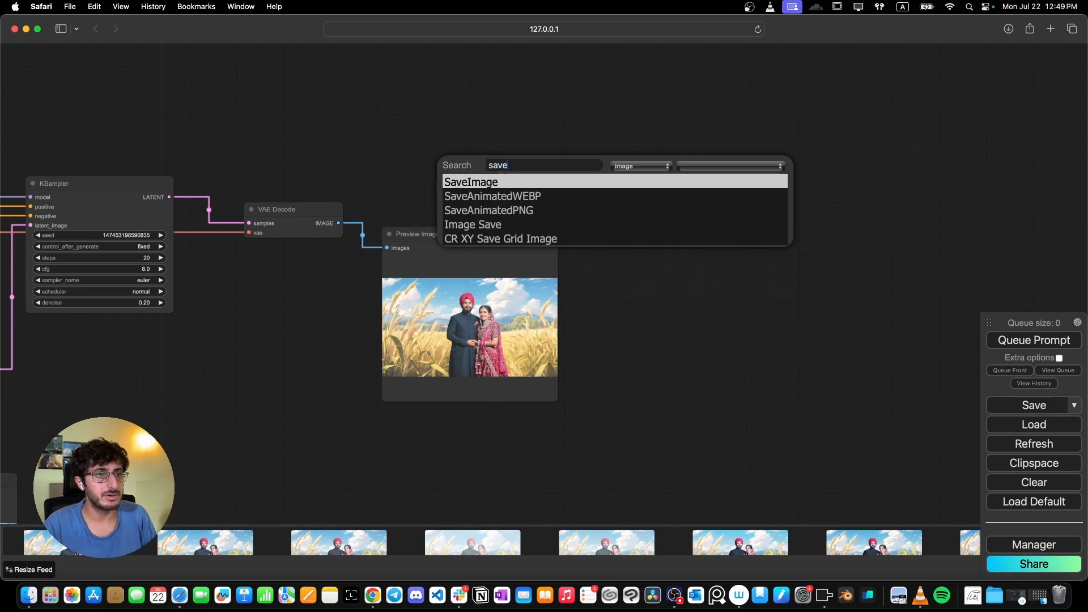
{"action": "key", "text": "Return"}
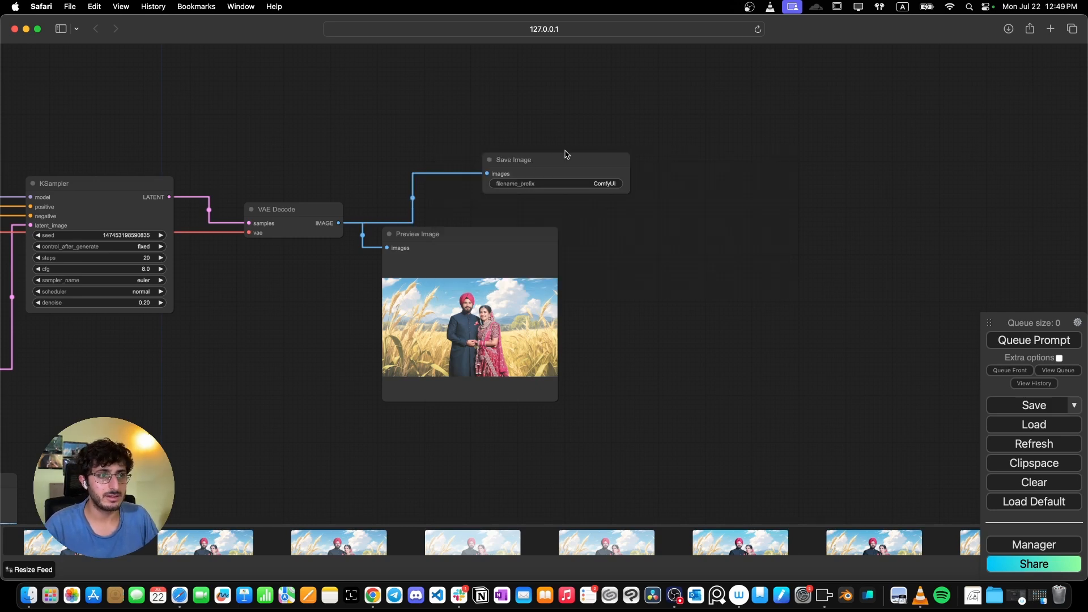
{"action": "left_click_drag", "start_coordinate": [566, 154], "coordinate": [527, 125]}
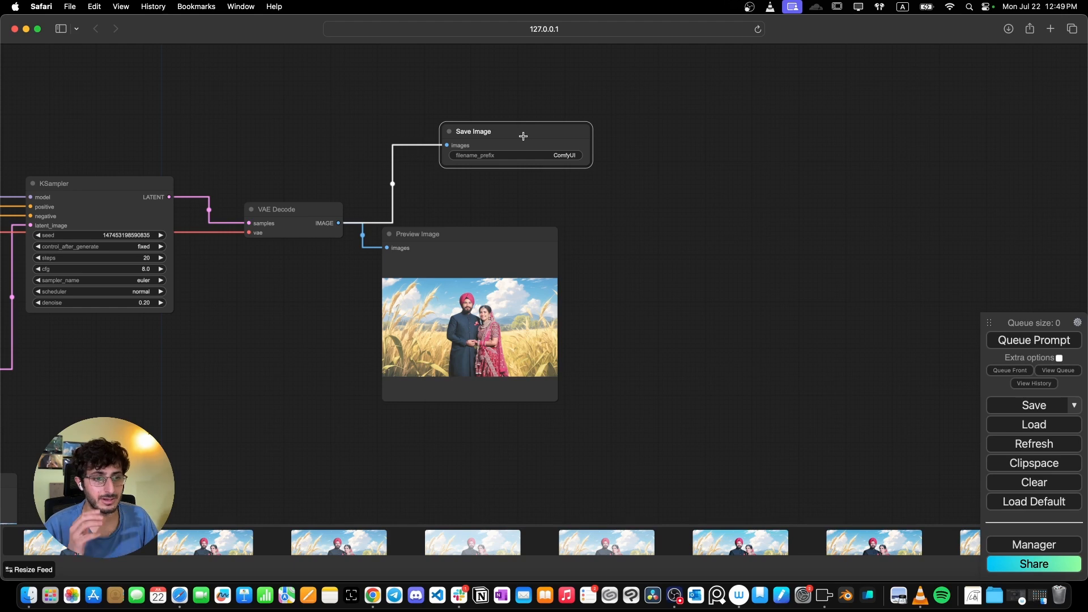
{"action": "scroll", "coordinate": [364, 357], "scroll_direction": "down", "scroll_amount": 10}
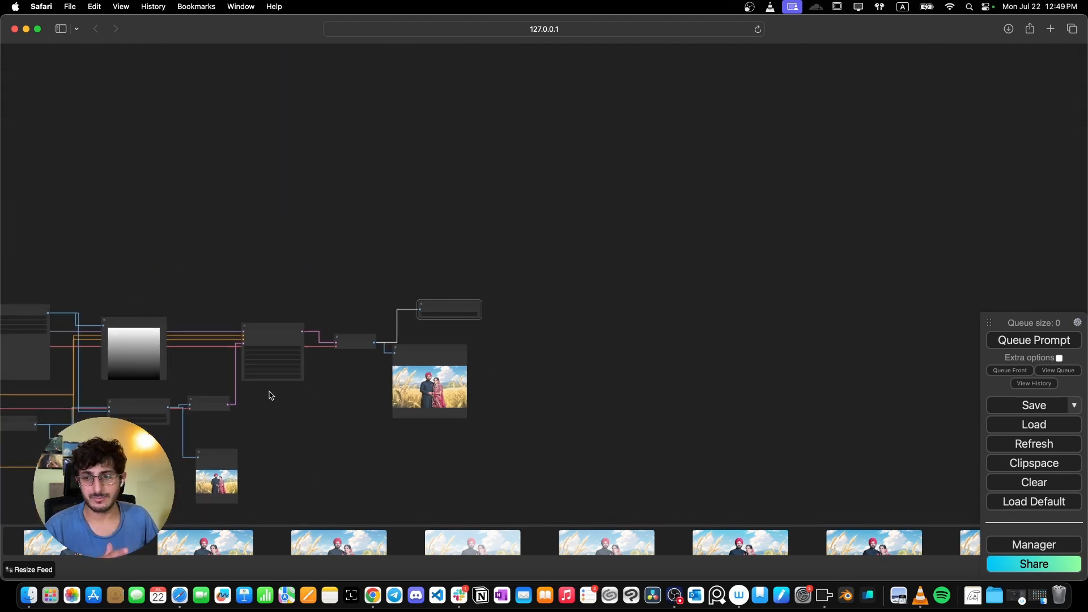
{"action": "left_click_drag", "start_coordinate": [270, 395], "coordinate": [639, 223]}
{"action": "left_click_drag", "start_coordinate": [444, 335], "coordinate": [546, 310]}
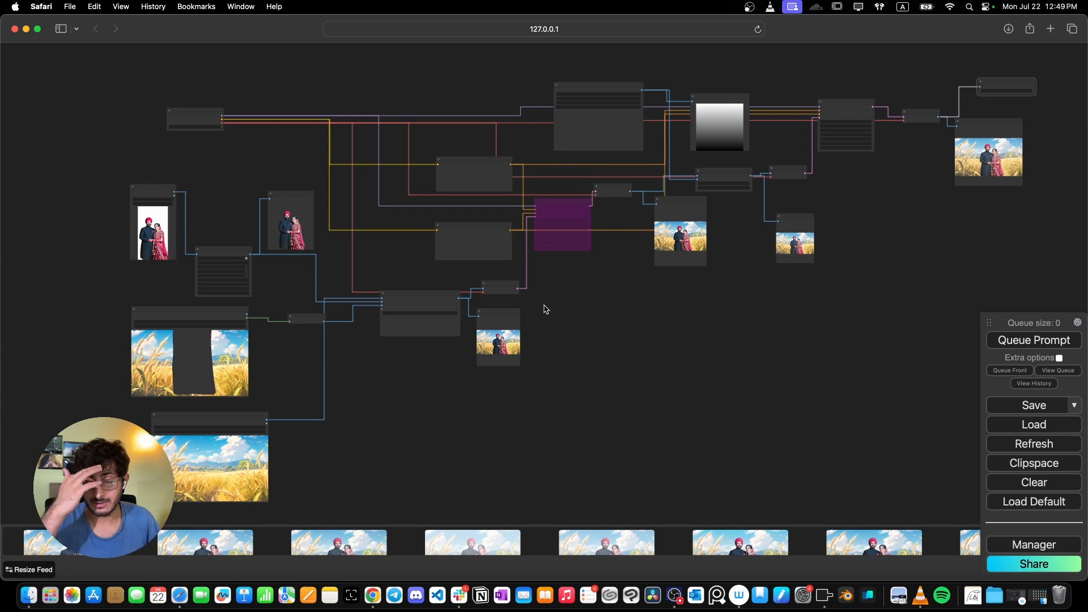